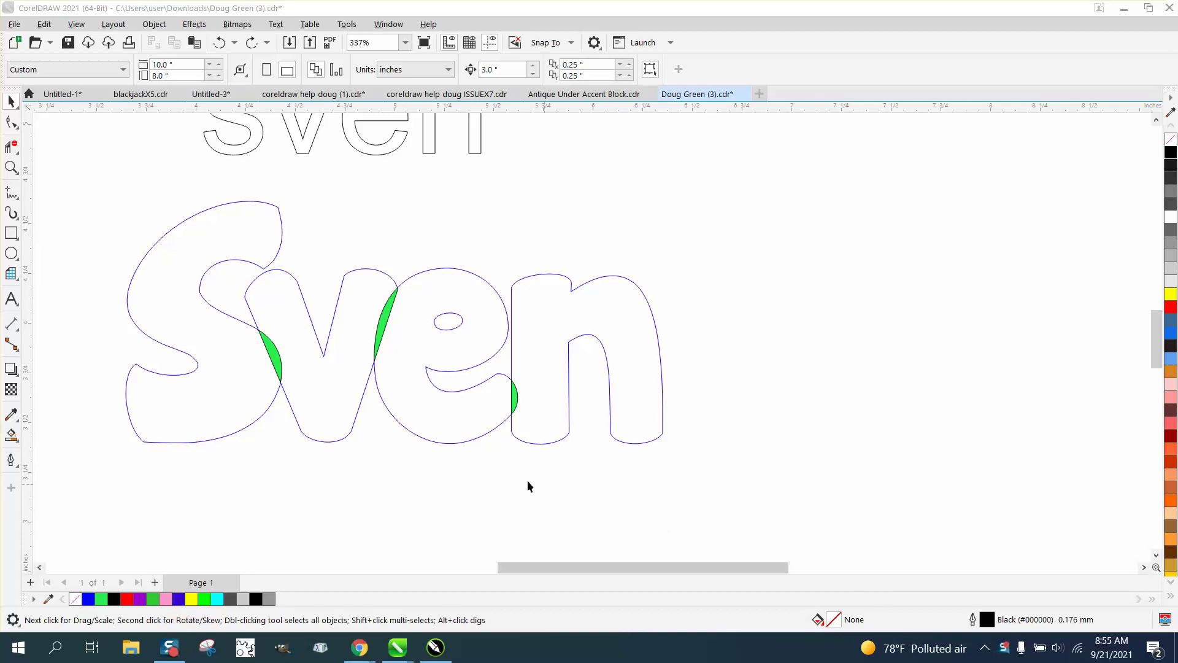
- Select the four Sven outline pieces, then pick out just the Sven outline curve
drag(87, 182, 716, 498)
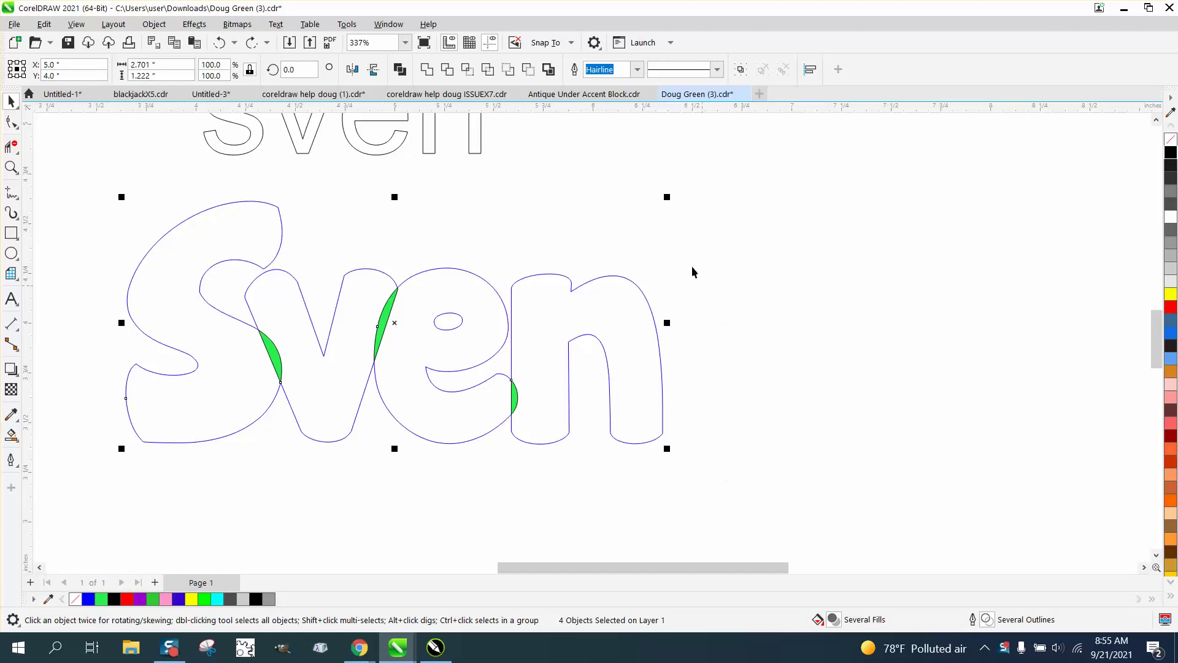
click(687, 246)
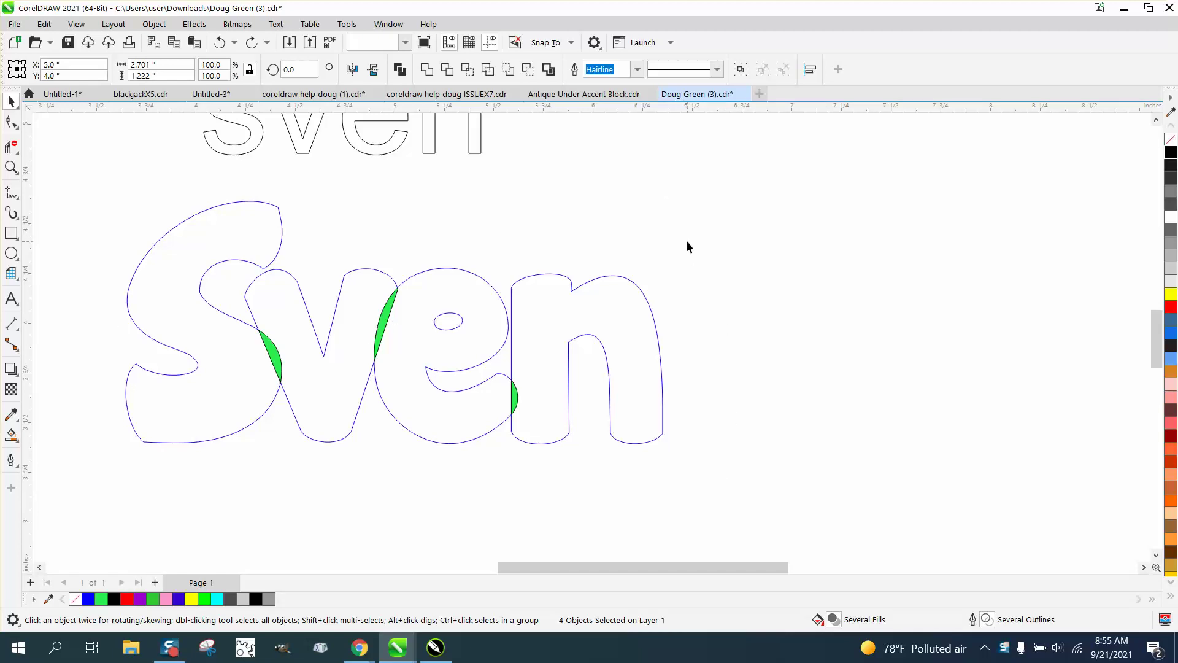
click(279, 247)
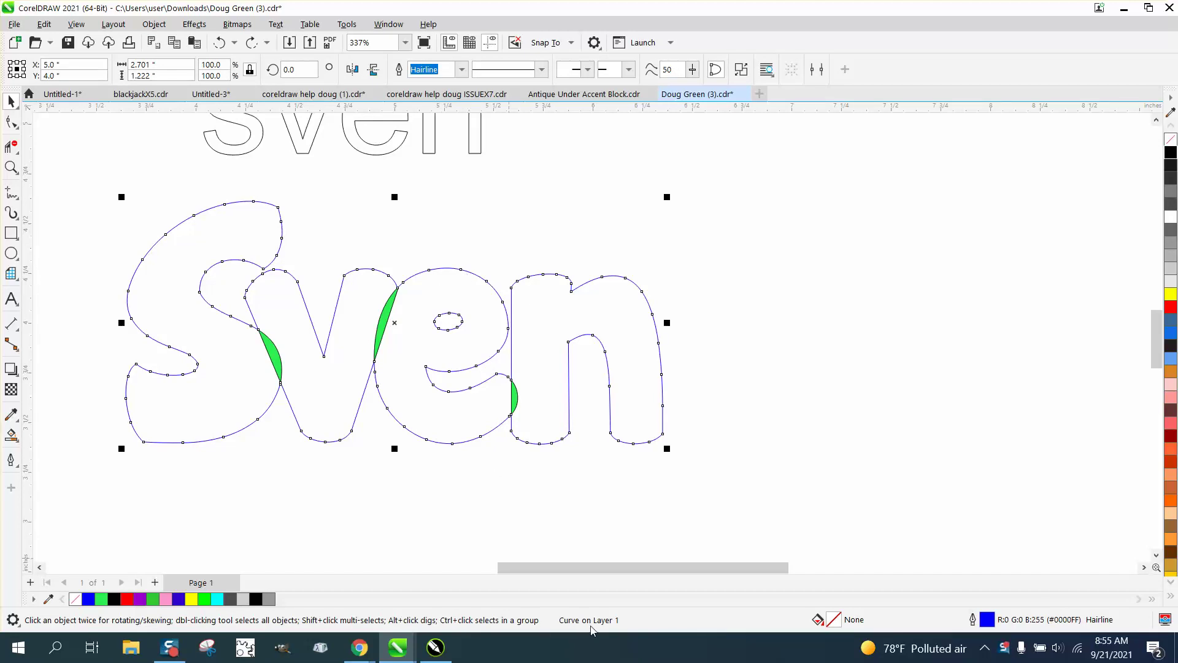
- Convert the small Arial 'sven' text to curves with Object > Convert to Curves
scroll(1156, 344, up, 3)
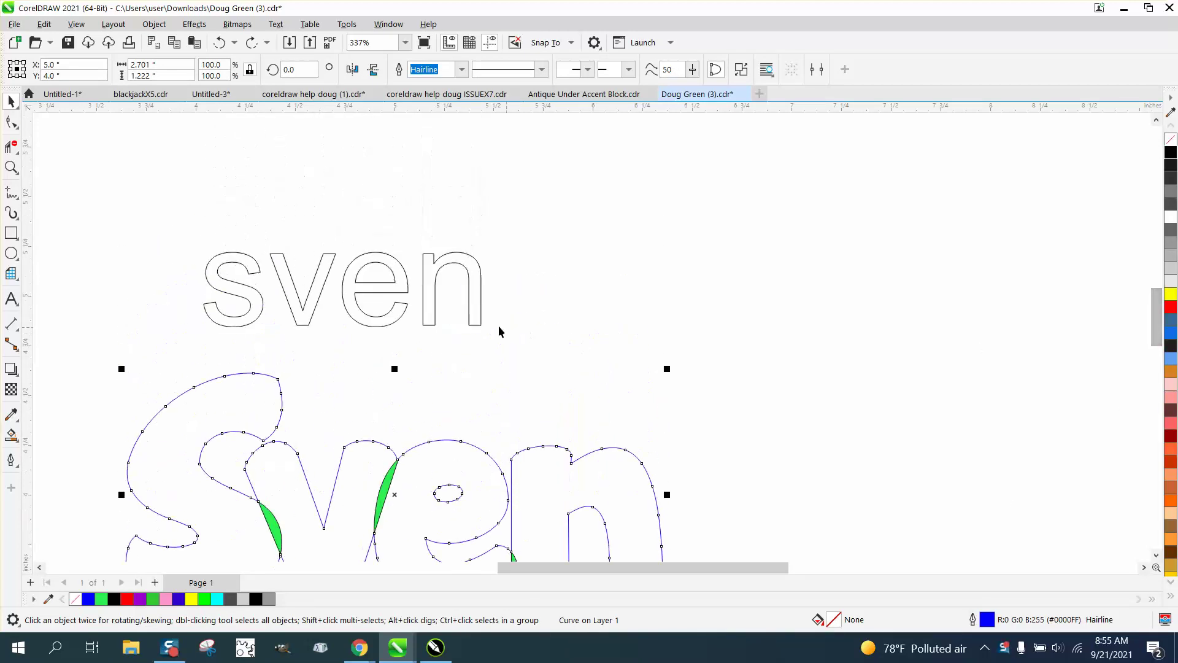
click(476, 311)
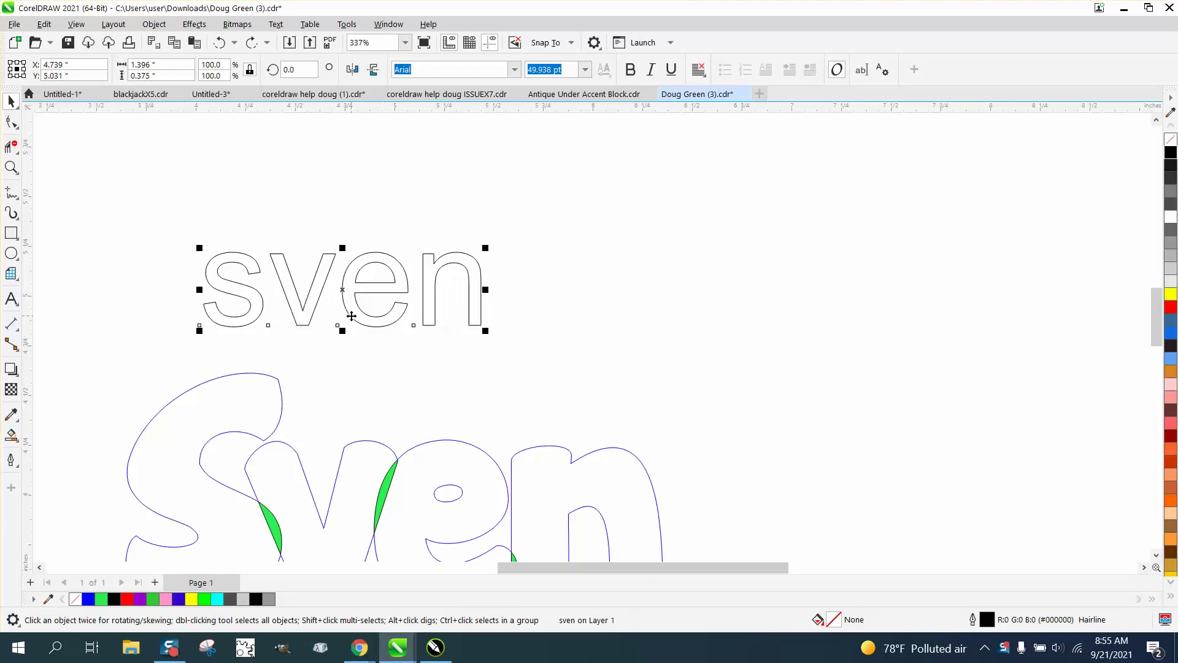
click(154, 24)
click(179, 391)
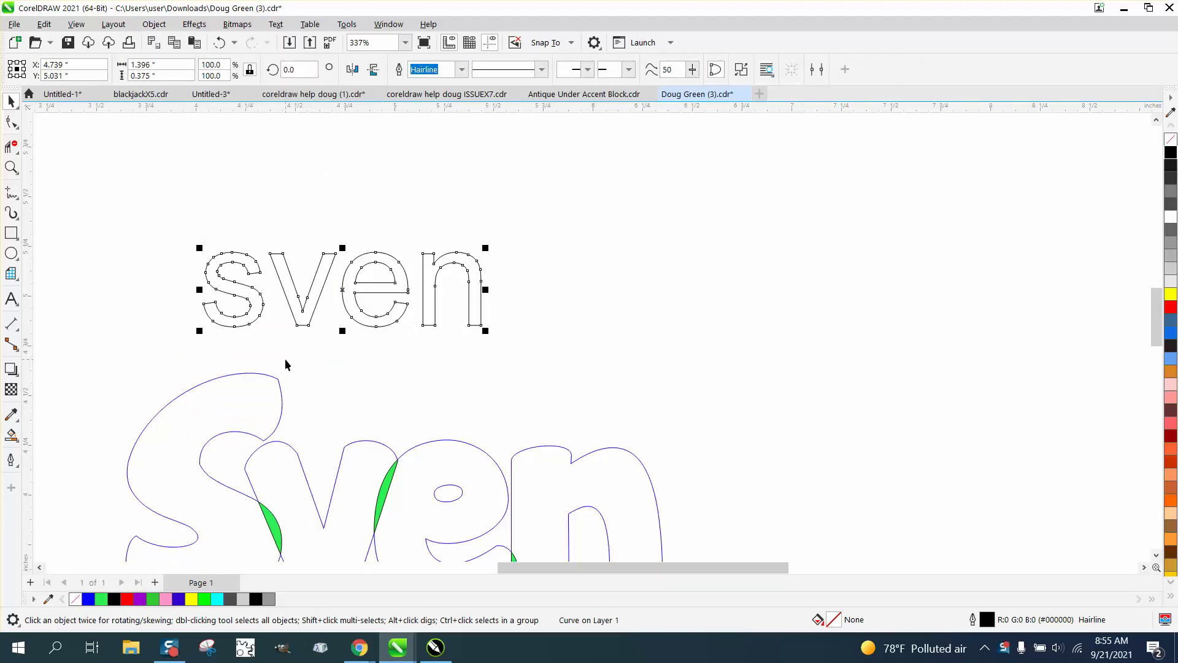
scroll(285, 366, down, 1)
scroll(270, 356, down, 1)
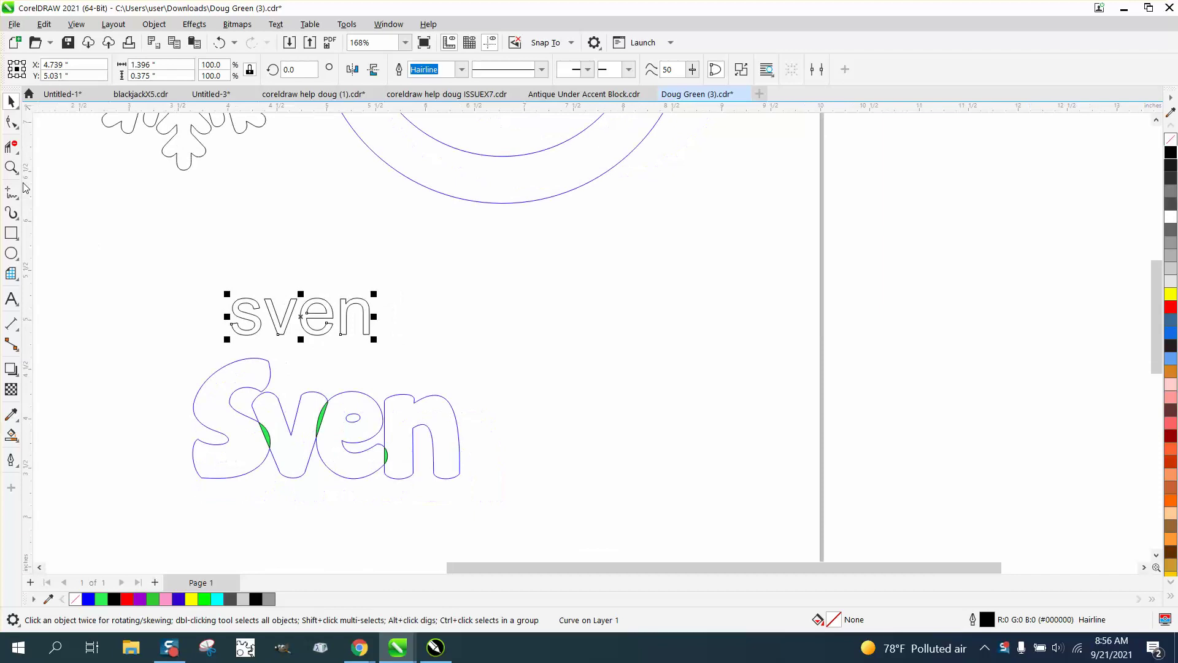
click(11, 167)
- Zoom in on the large Sven outline and move it 3 inches right, off the slivers
drag(185, 348, 503, 509)
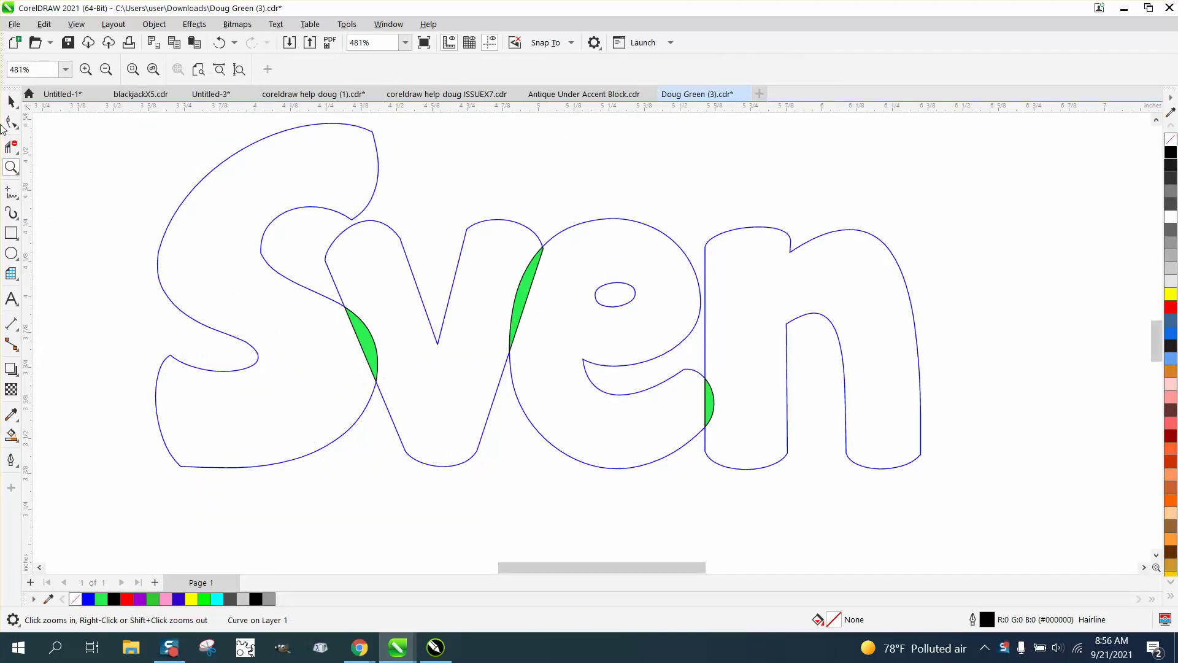
click(12, 102)
click(360, 346)
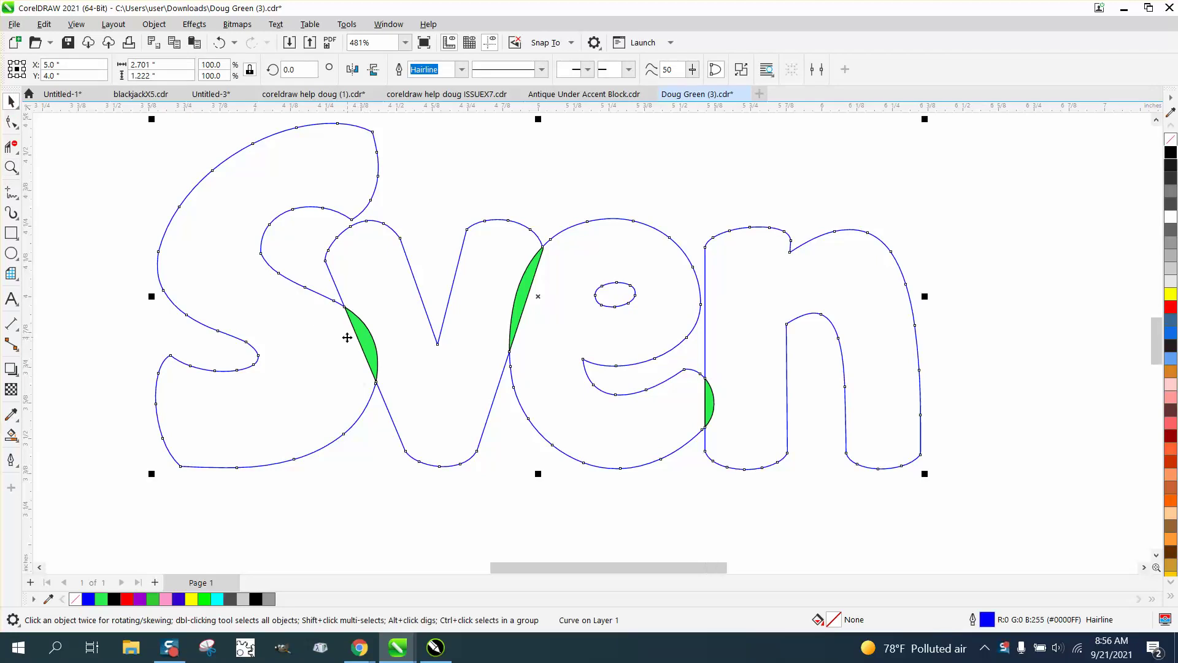
scroll(346, 335, down, 4)
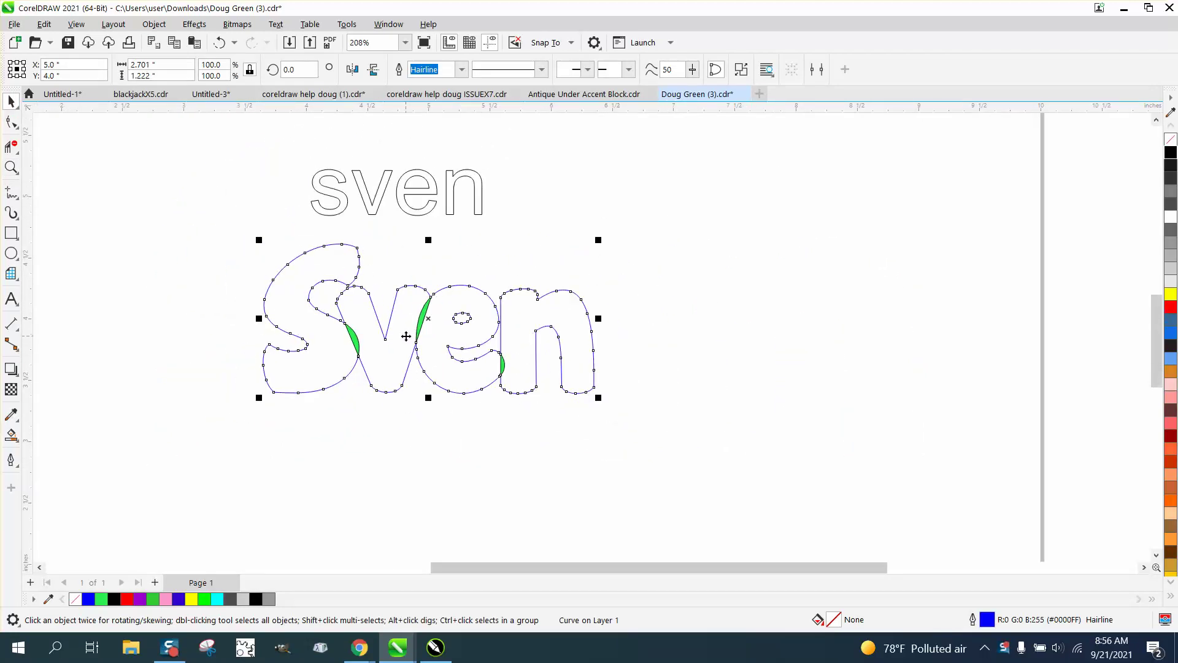
click(636, 314)
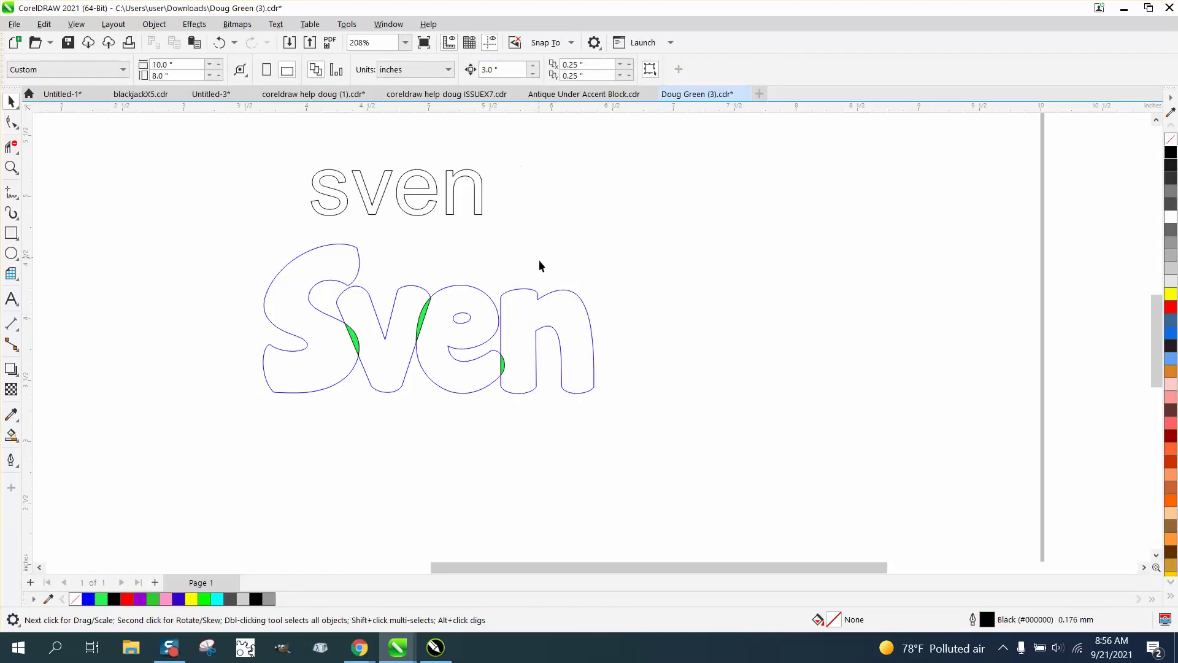
click(545, 298)
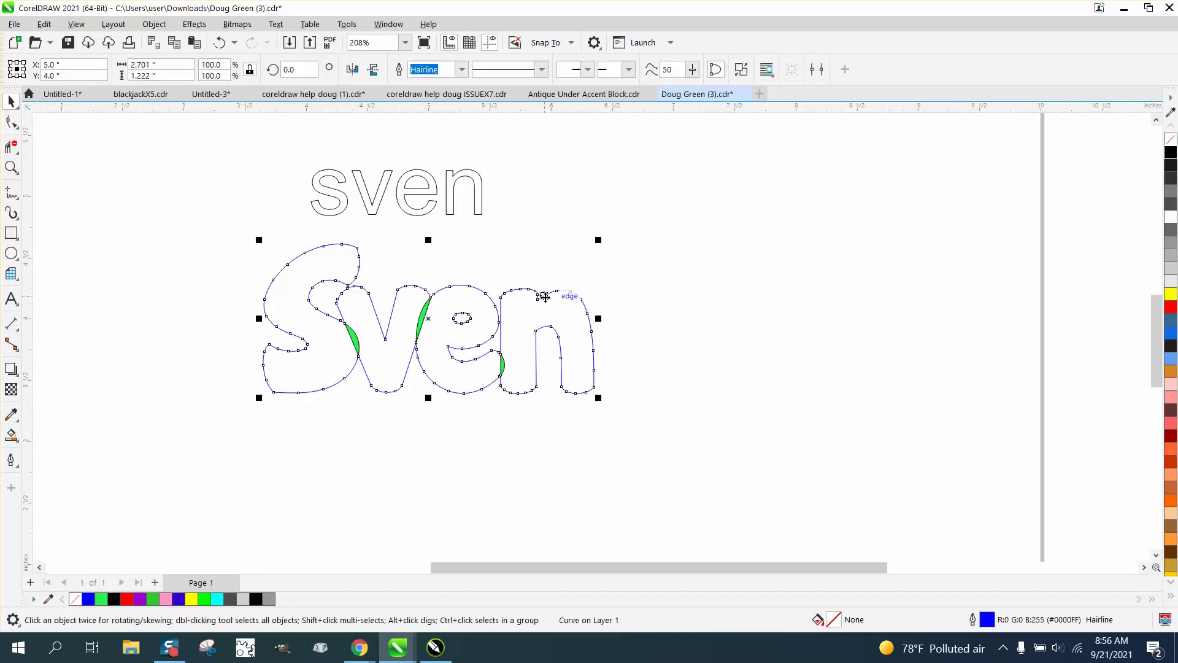
key(shift+Right)
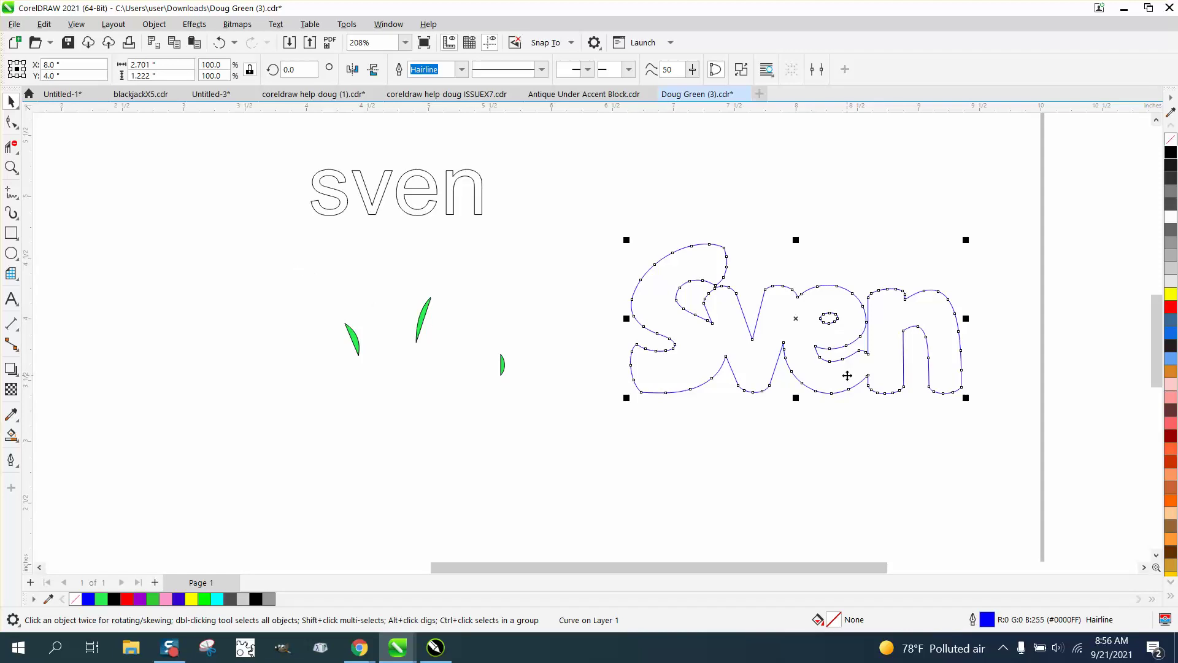
- Set the three green slivers to No Fill and return Sven to page centre
drag(327, 267, 550, 418)
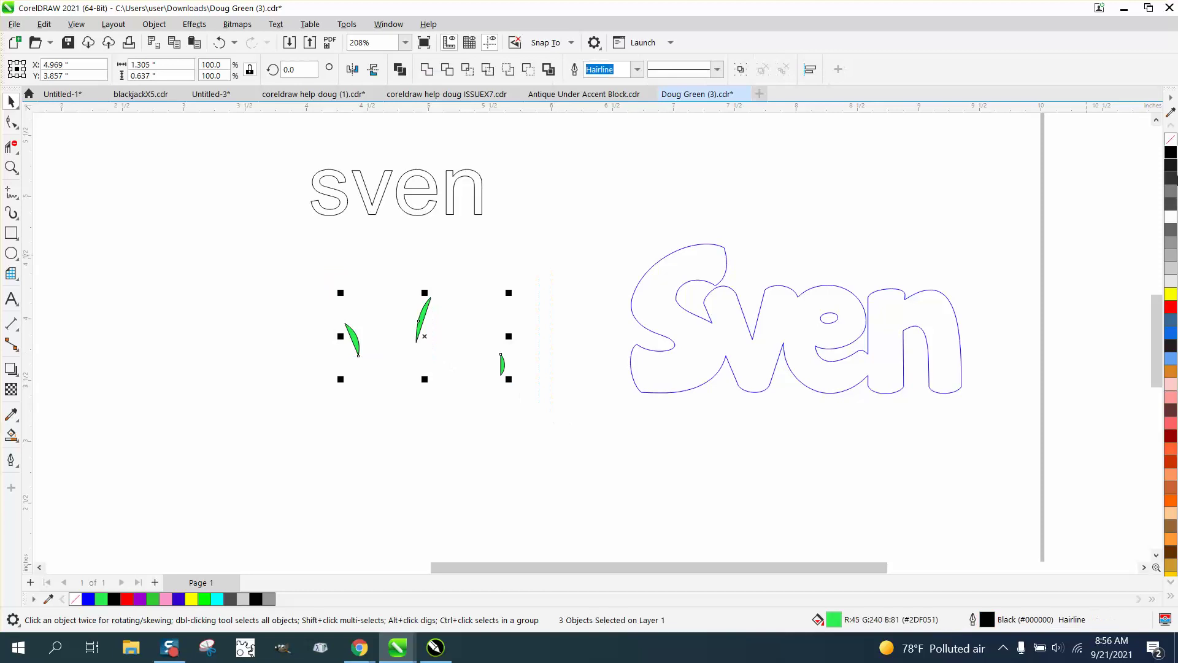
click(1171, 141)
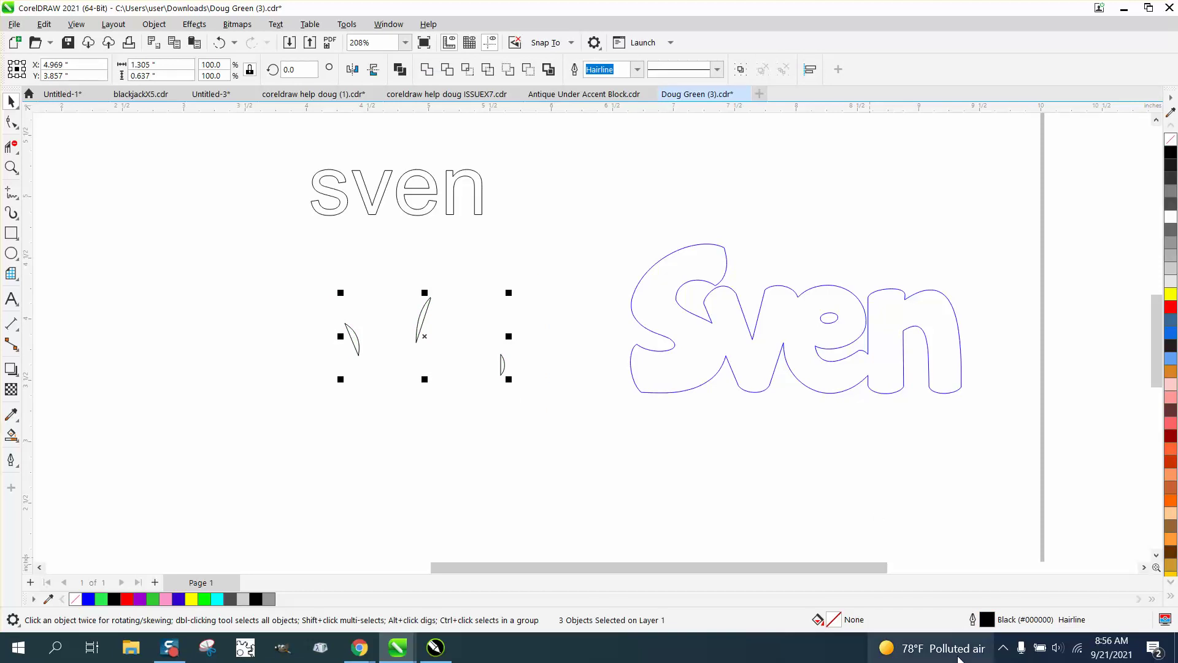
click(901, 384)
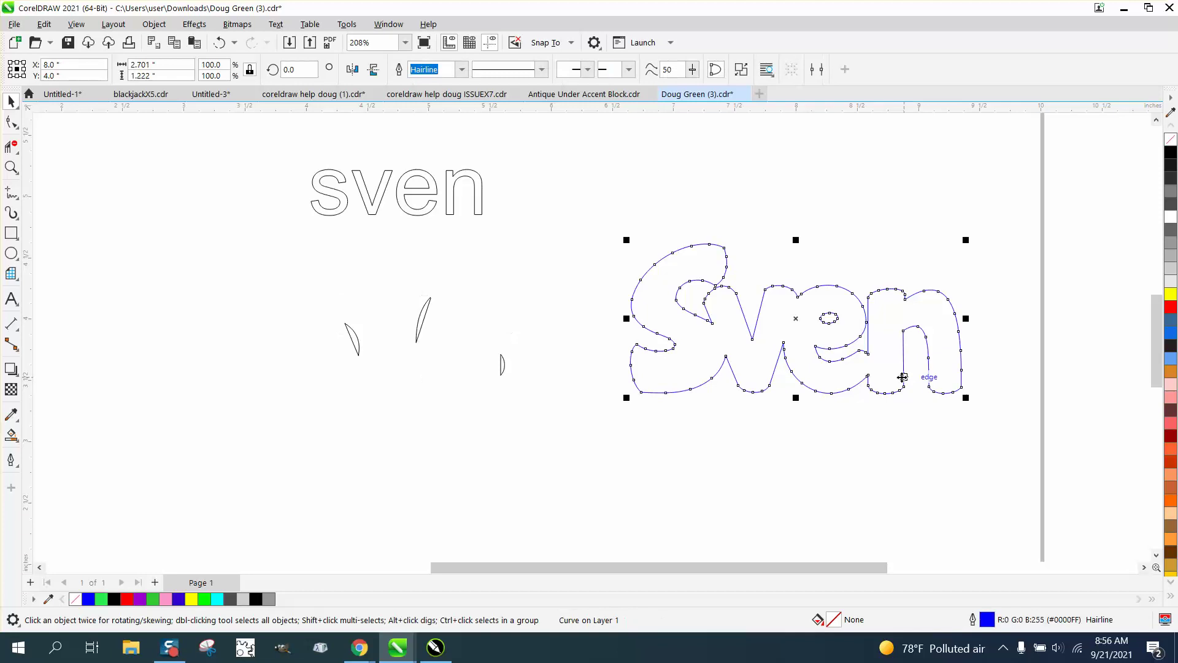
key(p)
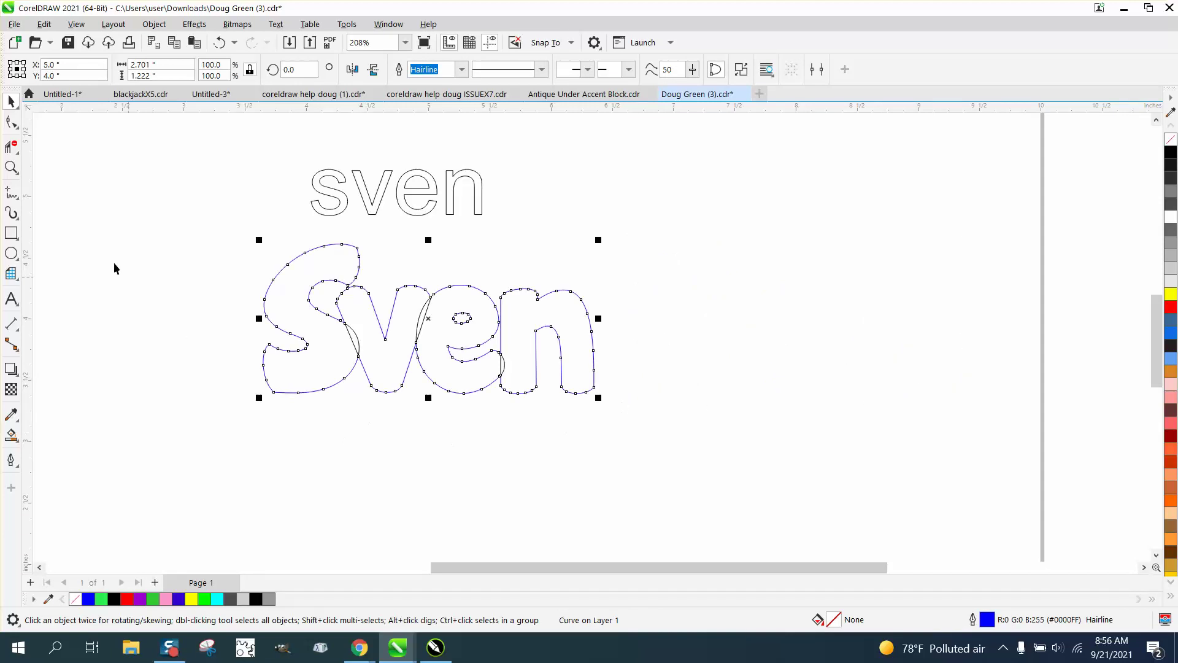
- Use Virtual Segment Delete to remove the stray segments inside the S, along the e, and where e overlaps n
click(11, 167)
drag(206, 237, 395, 369)
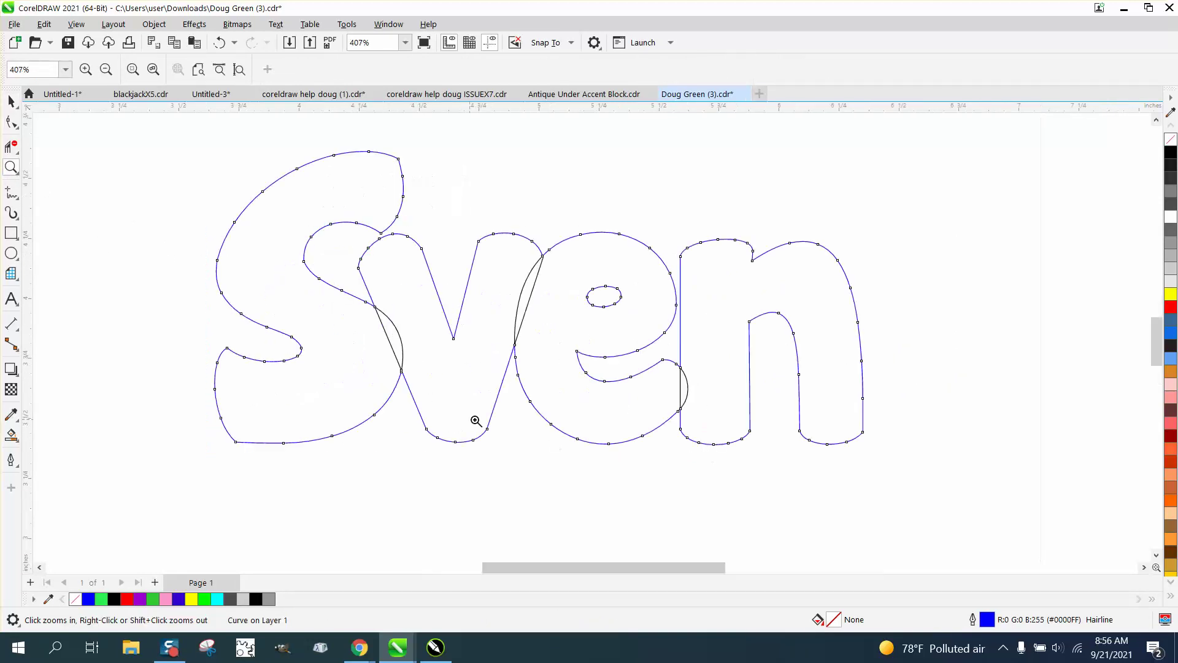
click(18, 156)
click(55, 182)
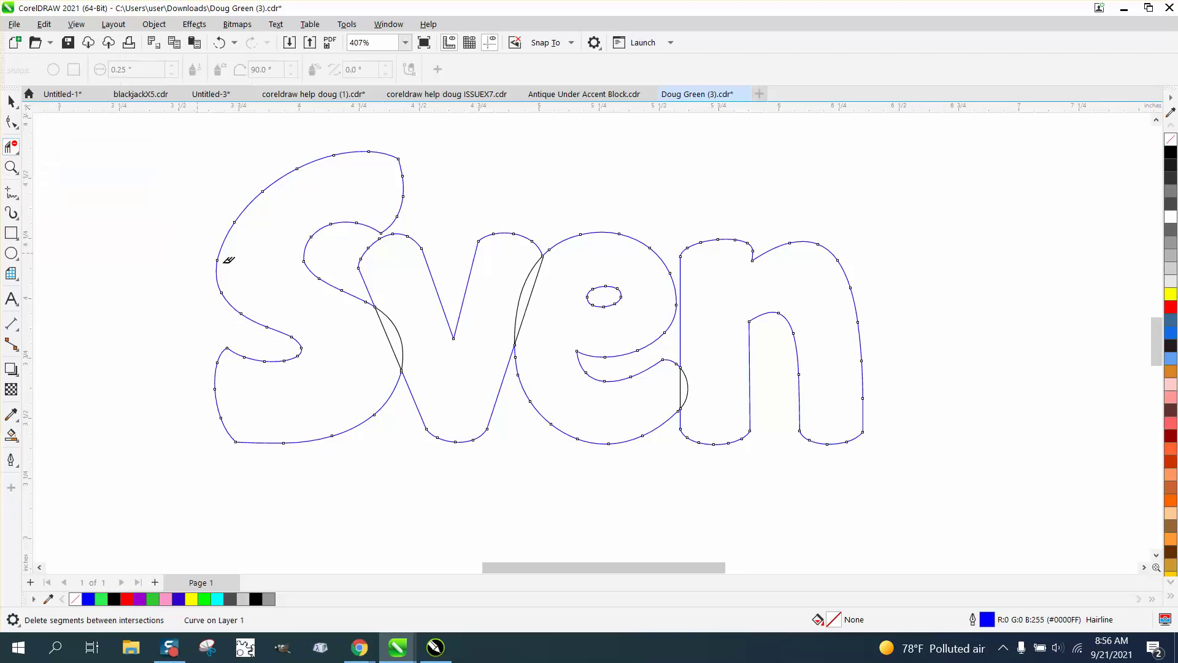
click(391, 341)
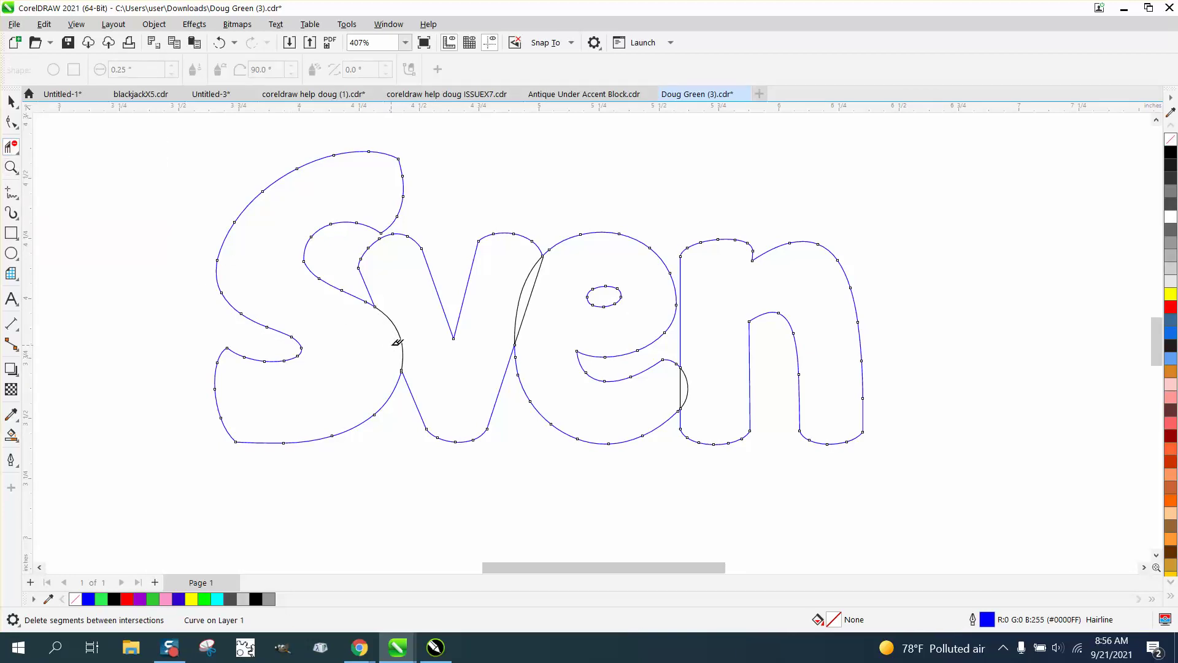
click(528, 305)
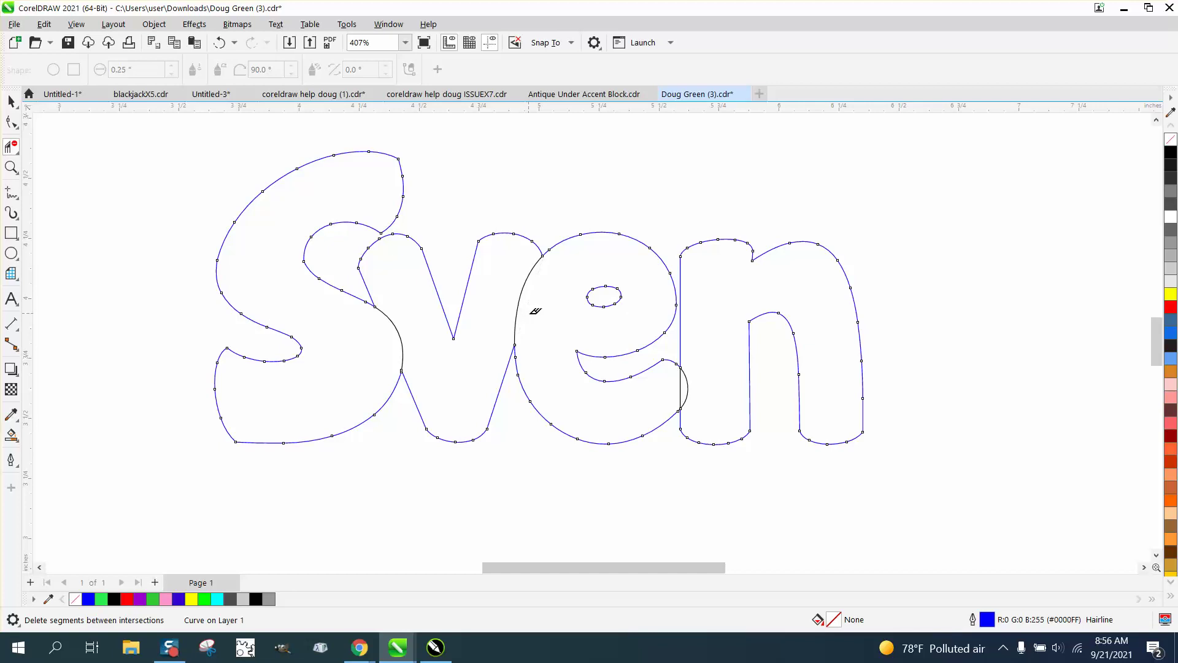
click(681, 381)
scroll(337, 322, down, 1)
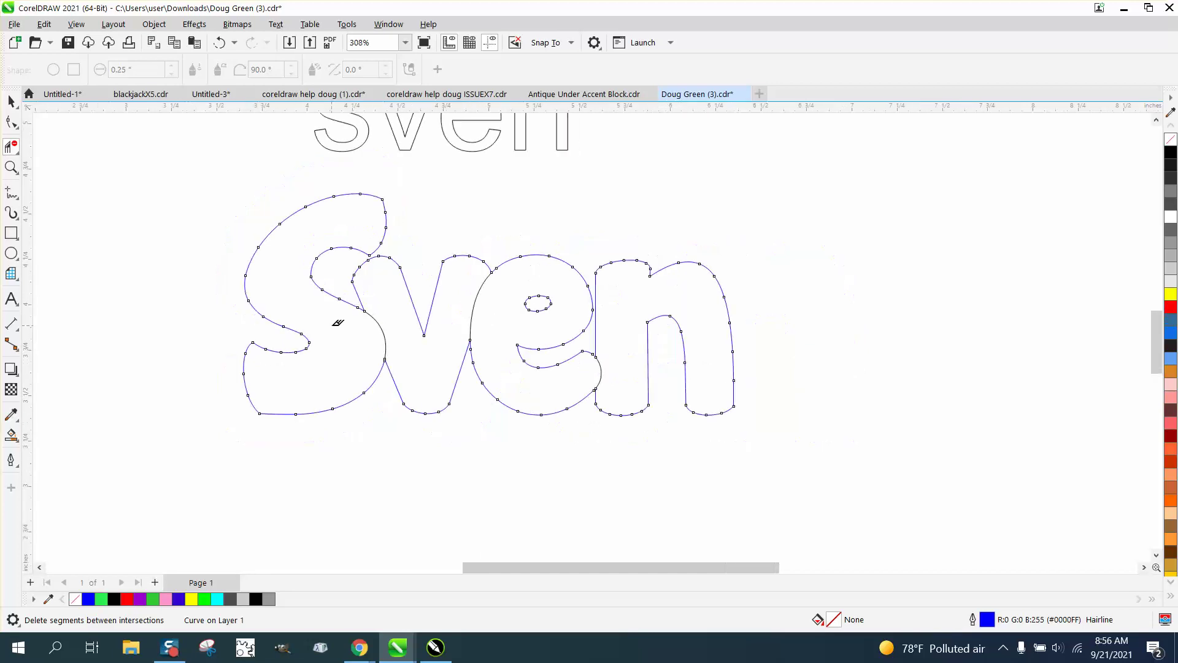
- Move Sven 3 inches right and nudge the three leftover arcs back into its outline
click(11, 102)
click(230, 223)
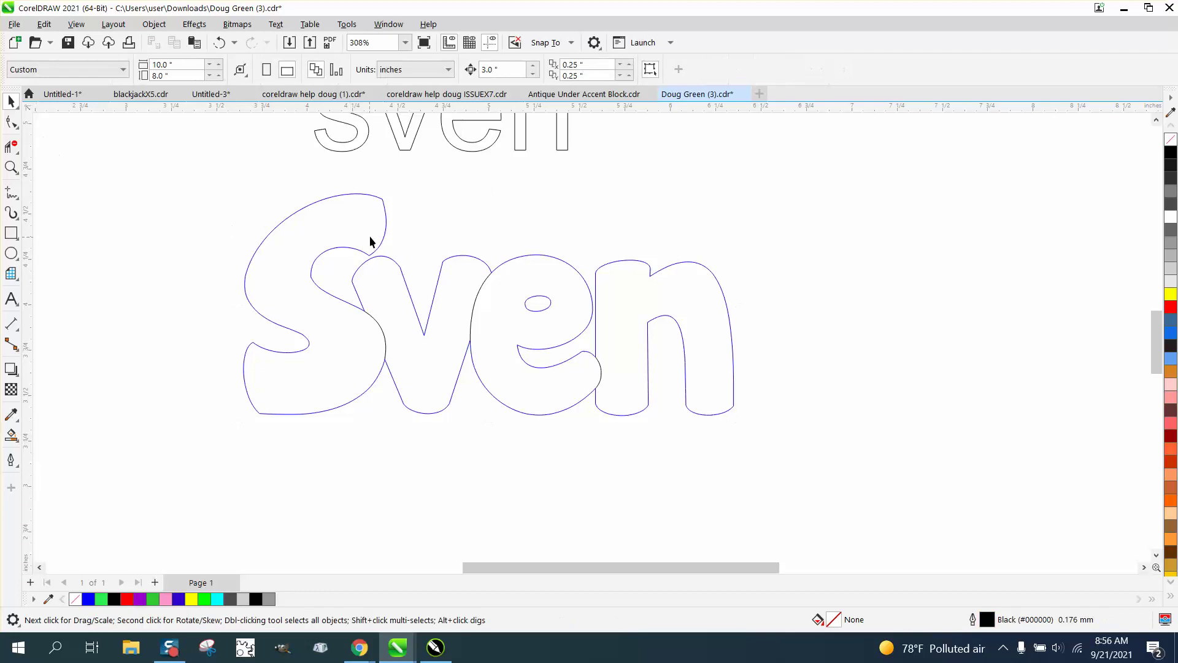
click(383, 237)
key(Right)
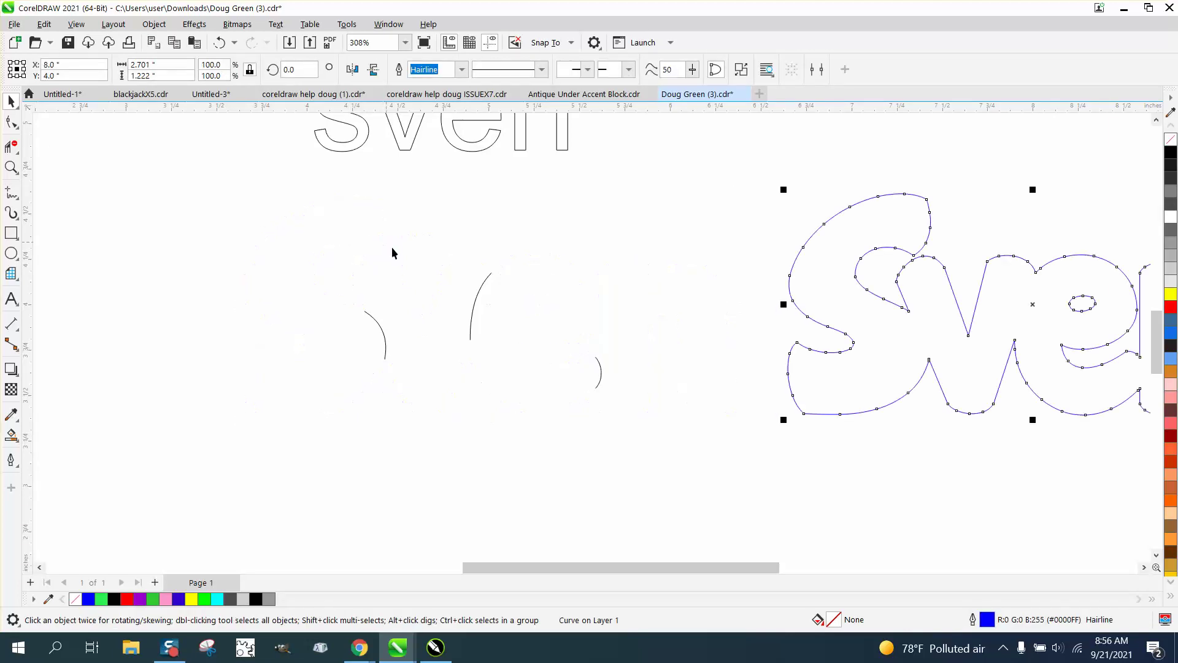
drag(332, 237, 619, 417)
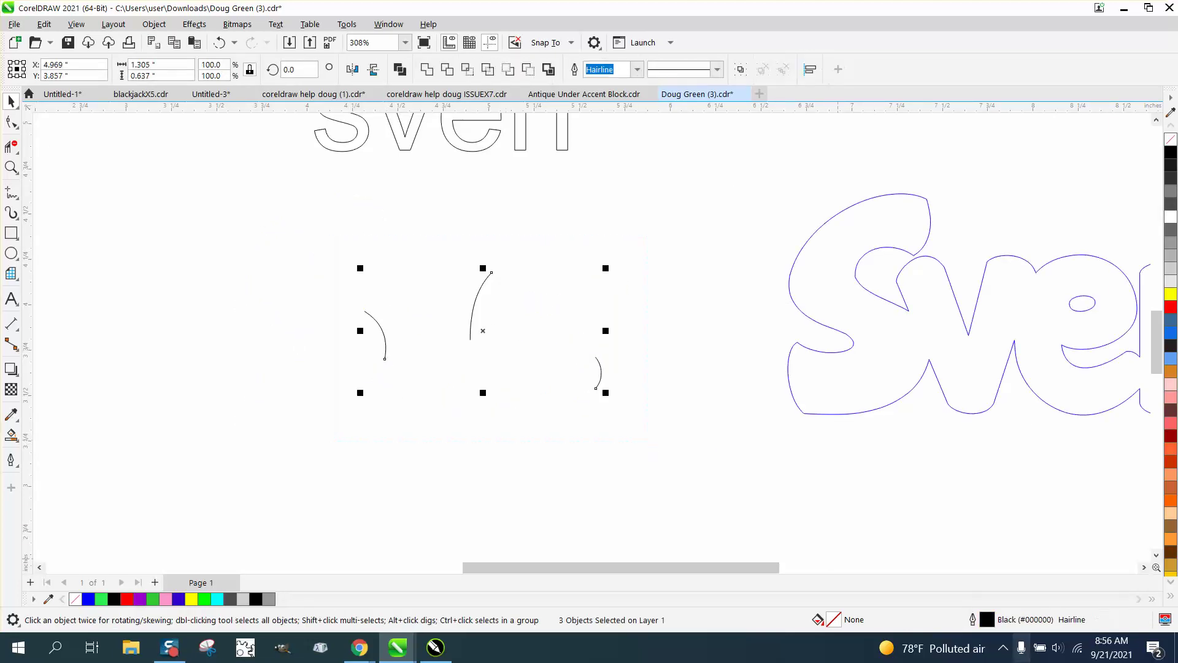
scroll(642, 456, down, 2)
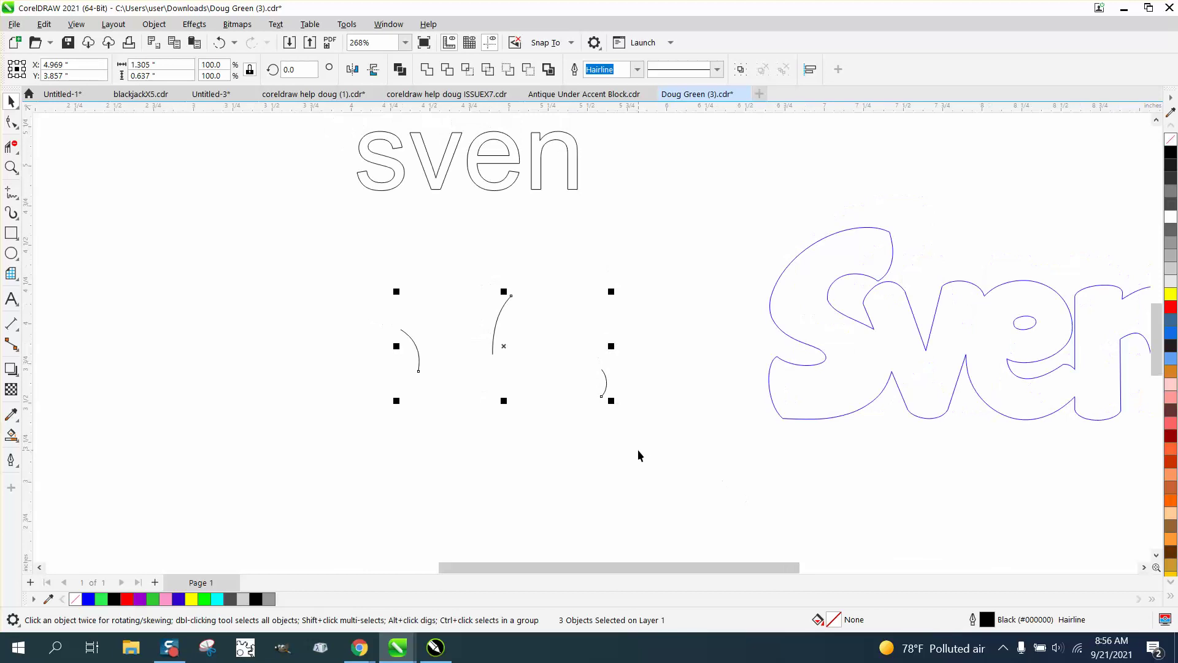
key(Left)
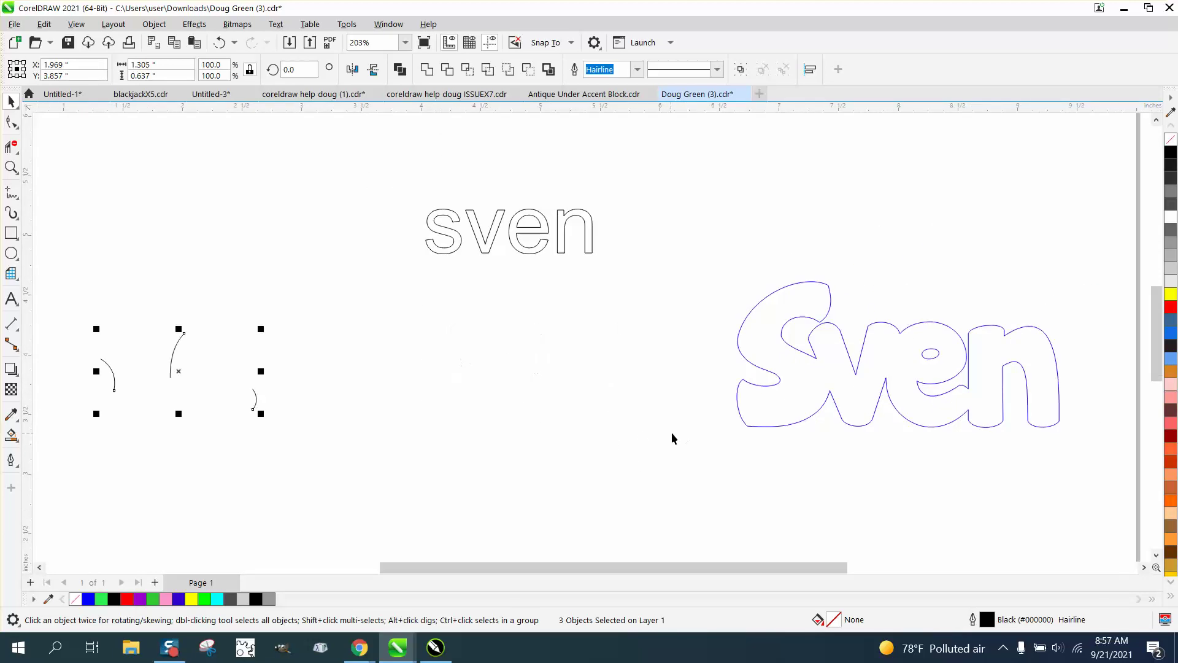
key(Right)
key(Right)
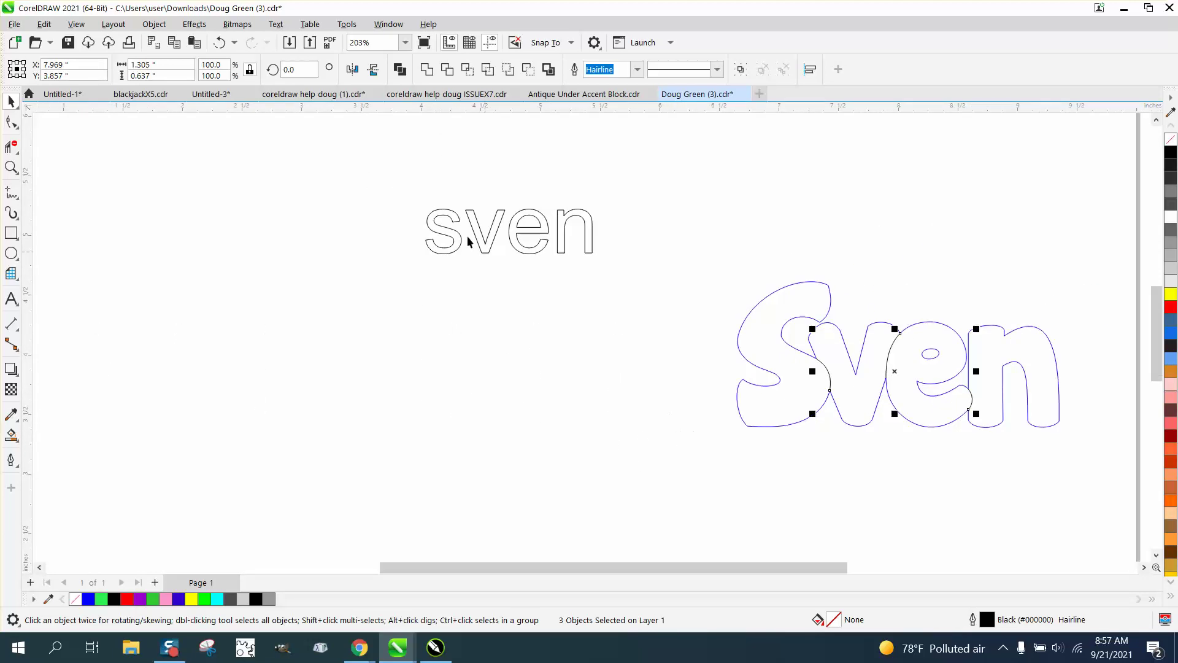
- Delete the thin sven outline text and zoom out
drag(398, 178, 738, 279)
key(Delete)
scroll(644, 255, down, 3)
scroll(649, 258, down, 3)
- Trim the left and right ends of the band lines lying between the two ornament circles
click(17, 168)
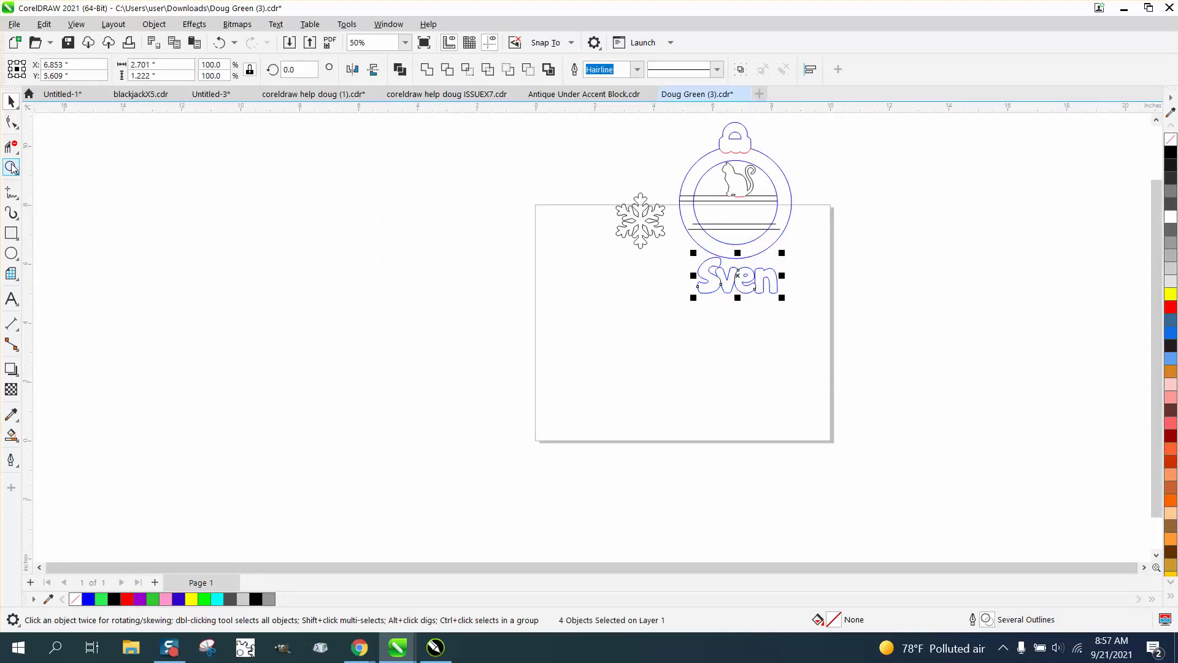
drag(651, 161, 878, 316)
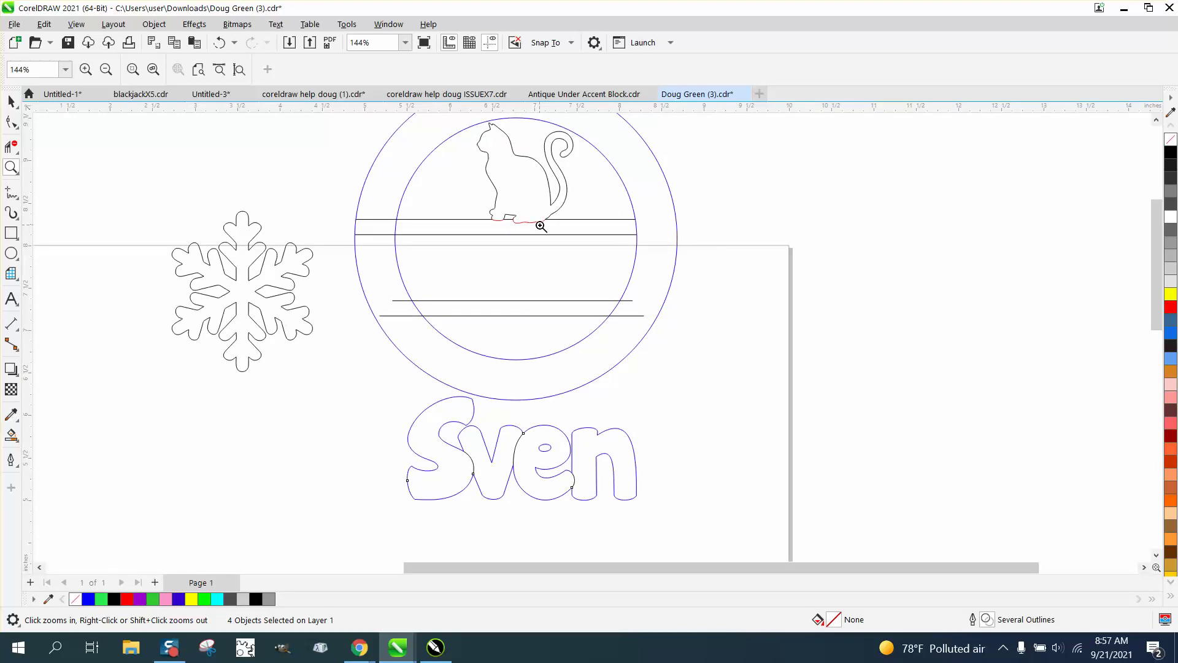
click(11, 101)
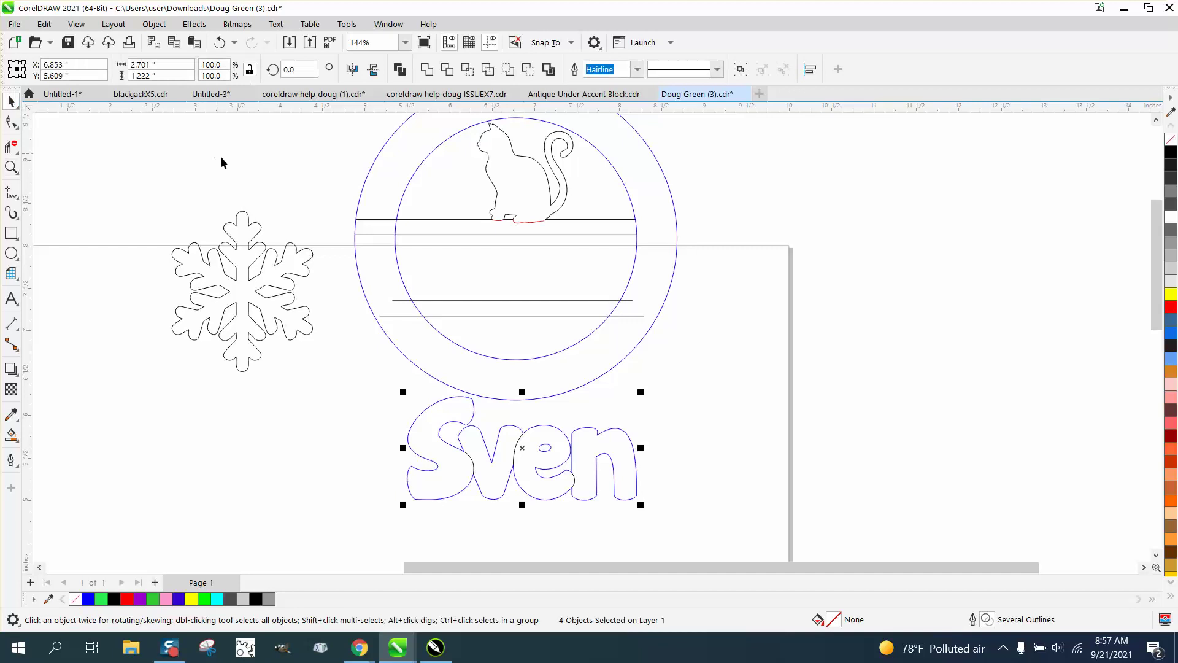
click(11, 147)
drag(374, 219, 387, 278)
click(396, 300)
click(402, 316)
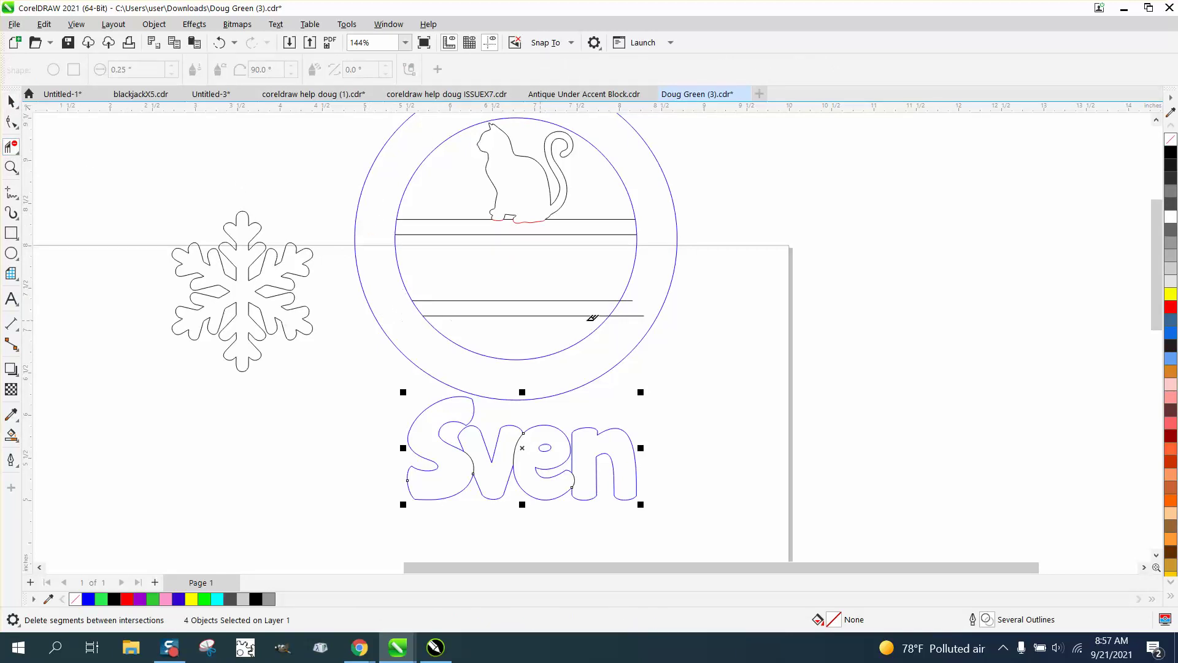
click(639, 315)
drag(641, 277, 637, 299)
- Delete the inner-circle arcs between the band lines, splitting it into cat cap, middle band and bowl
click(617, 305)
click(420, 307)
click(397, 225)
click(637, 226)
click(11, 167)
drag(337, 189, 856, 407)
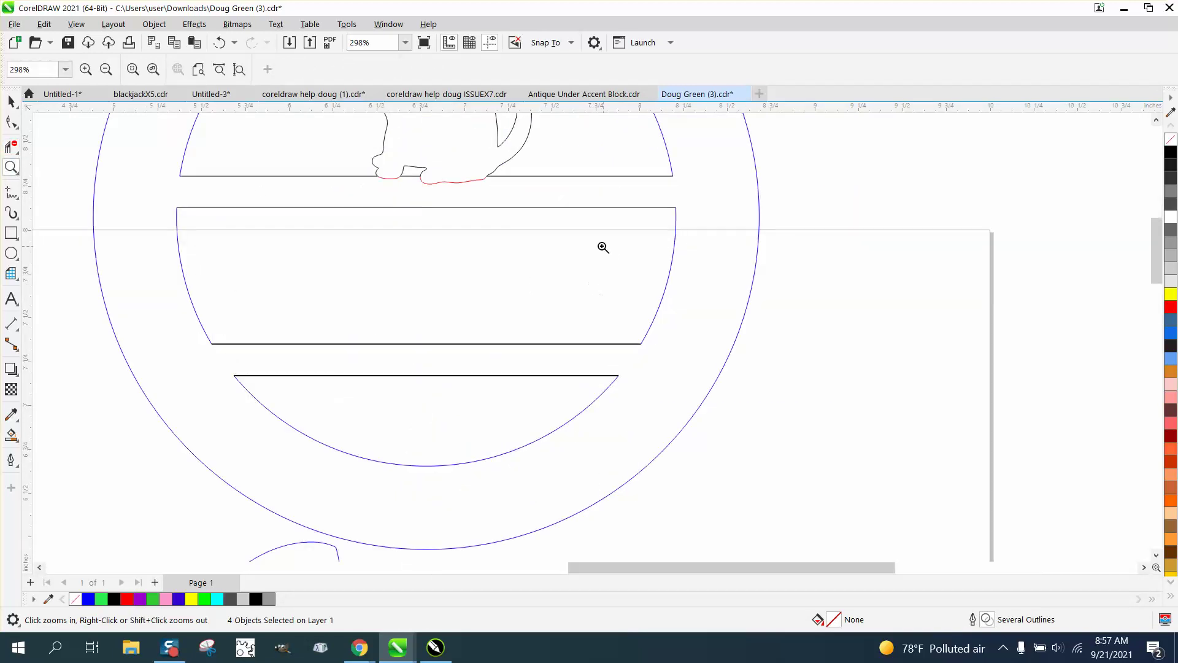
scroll(279, 237, down, 5)
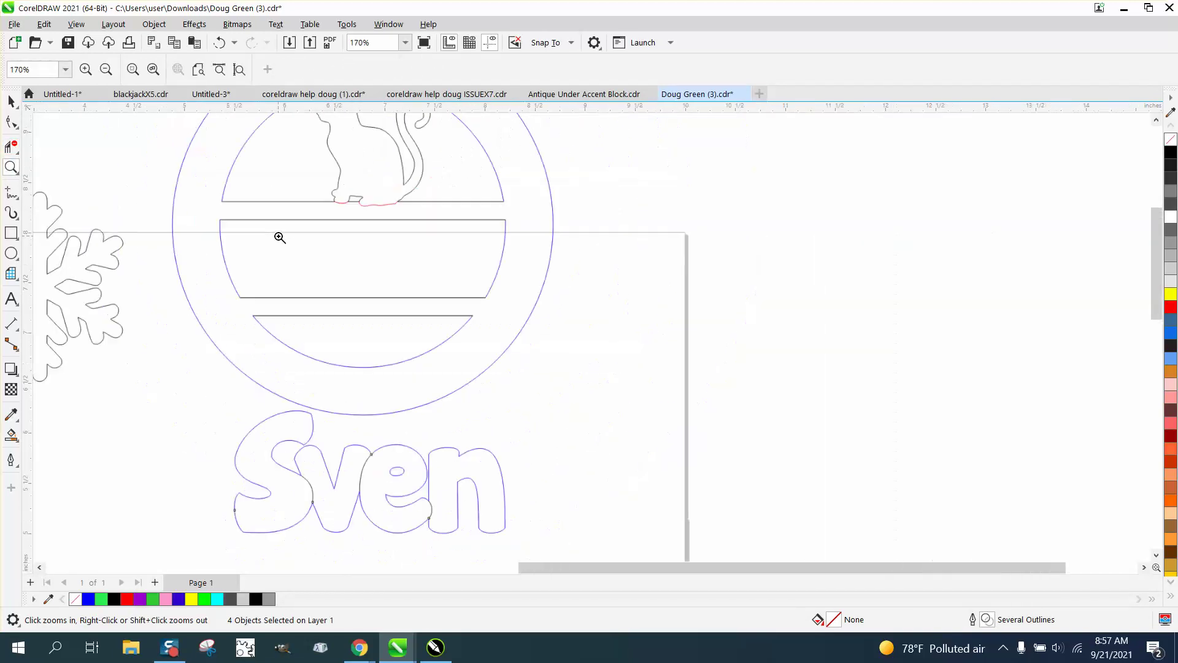
- Move the whole Sven lettering onto the ornament's middle band, shrink it slightly and nudge it centred
click(11, 101)
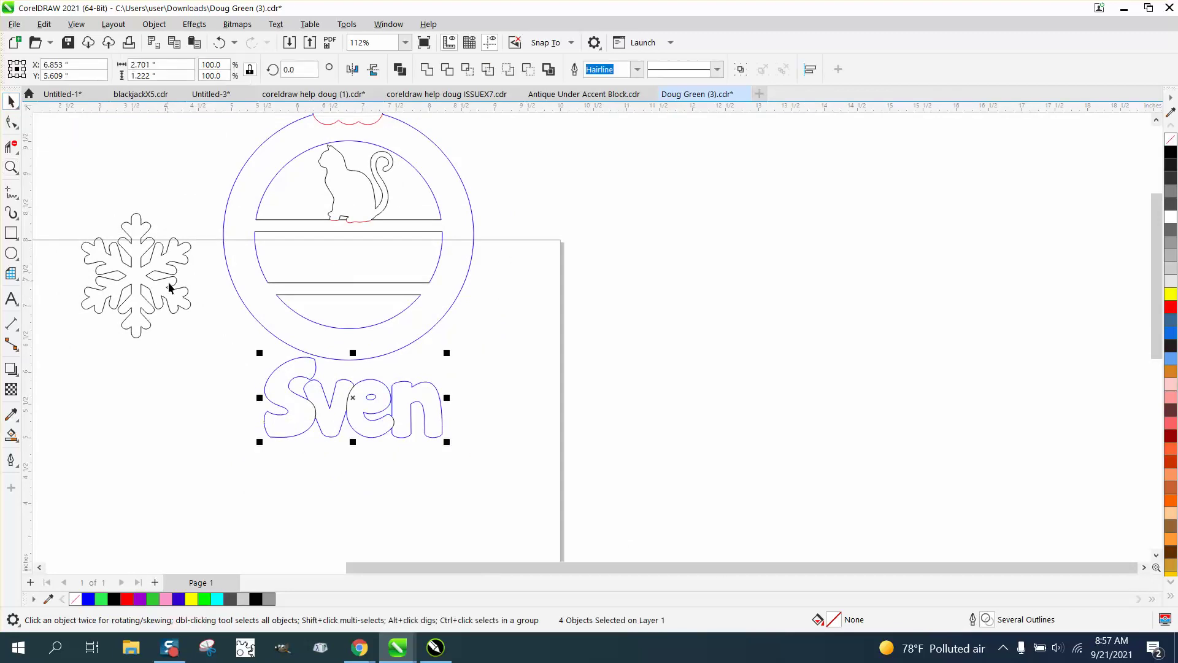
drag(206, 338, 473, 454)
drag(360, 401, 348, 259)
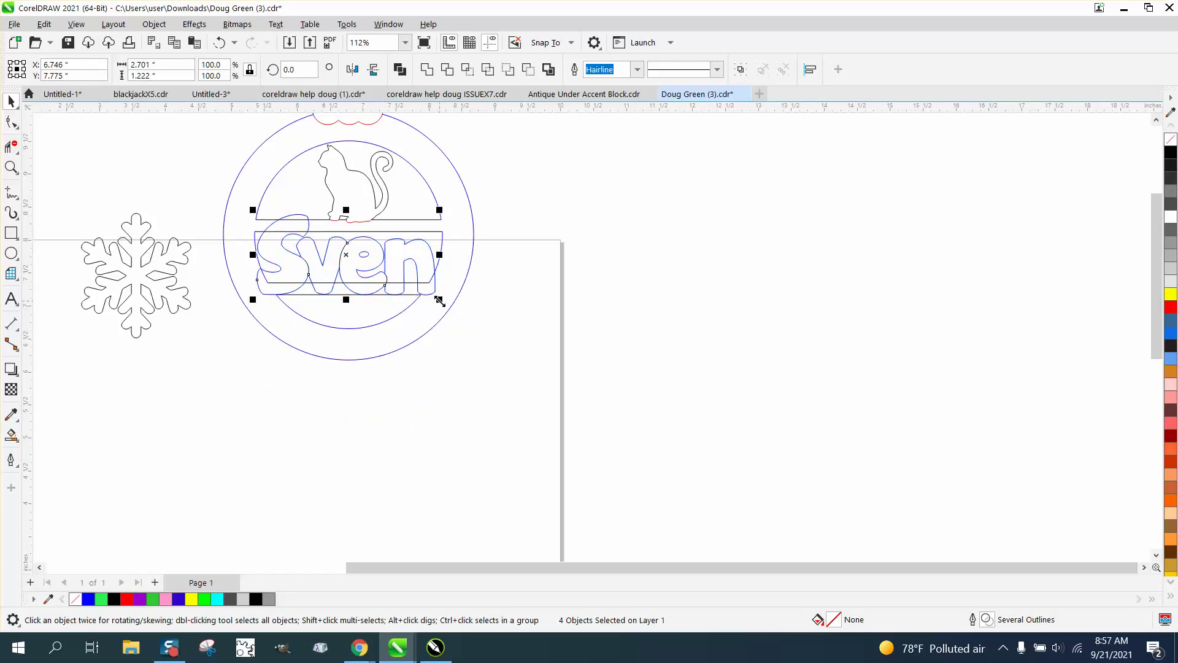
drag(440, 301, 421, 290)
drag(342, 253, 347, 256)
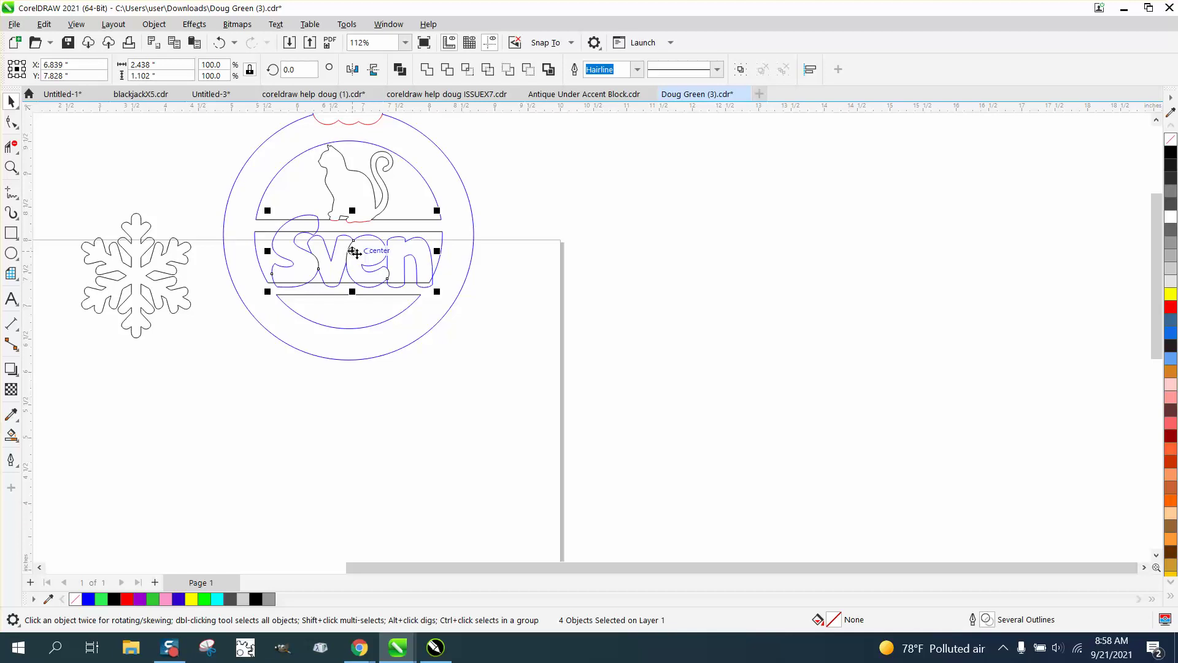
drag(355, 251, 349, 253)
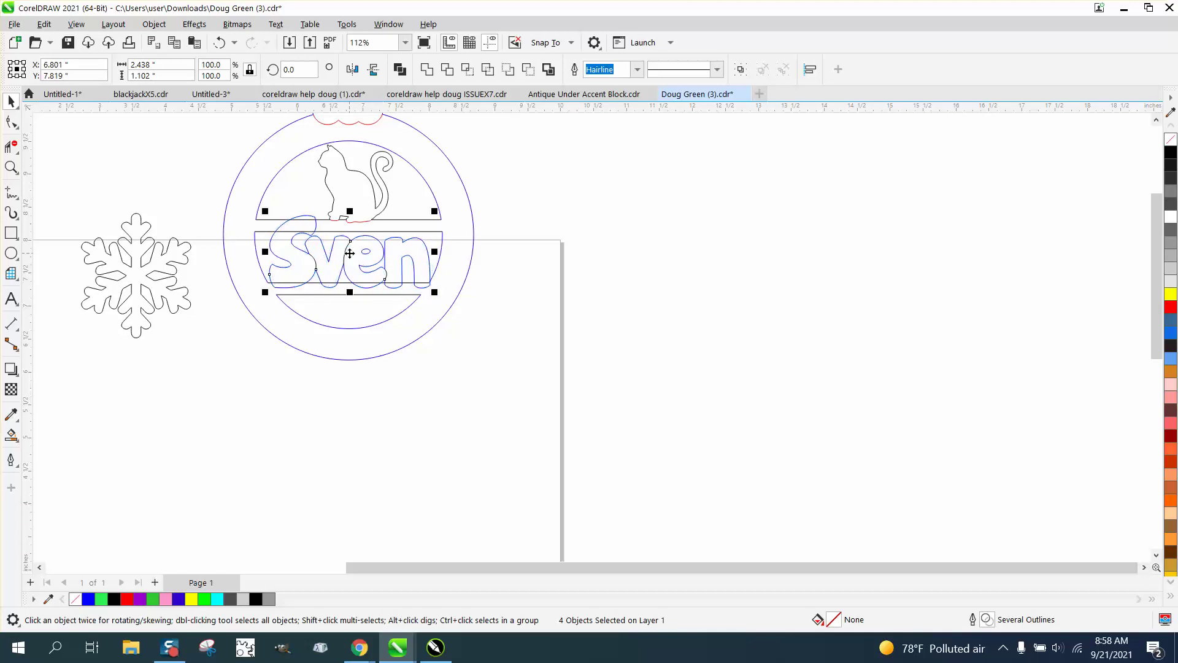
click(12, 167)
click(594, 392)
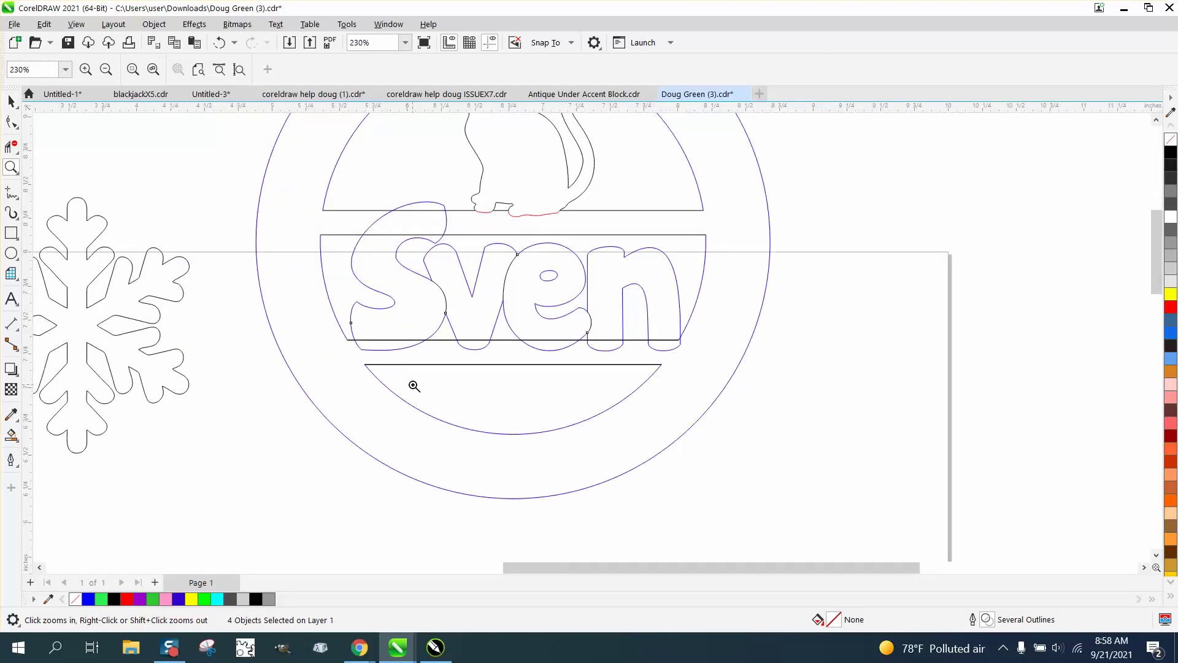
click(11, 101)
scroll(238, 311, down, 5)
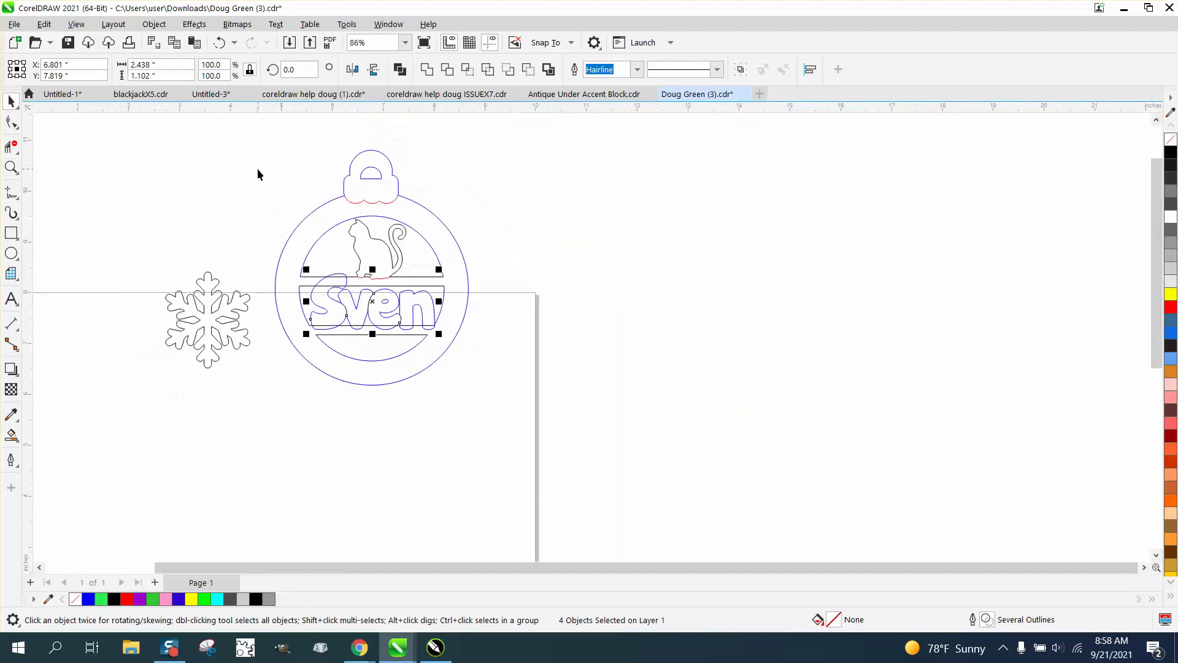
- Duplicate the whole ornament with Ctrl+D and move the copy 3 inches to the right
drag(548, 408, 551, 415)
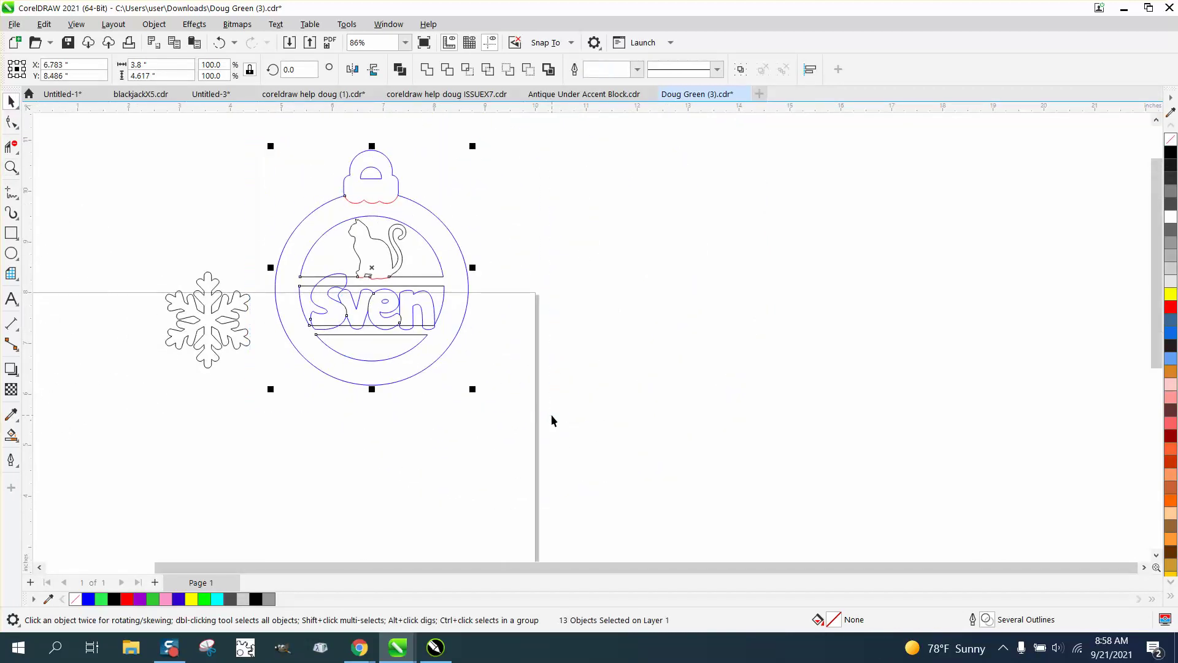
key(ctrl+d)
key(Right)
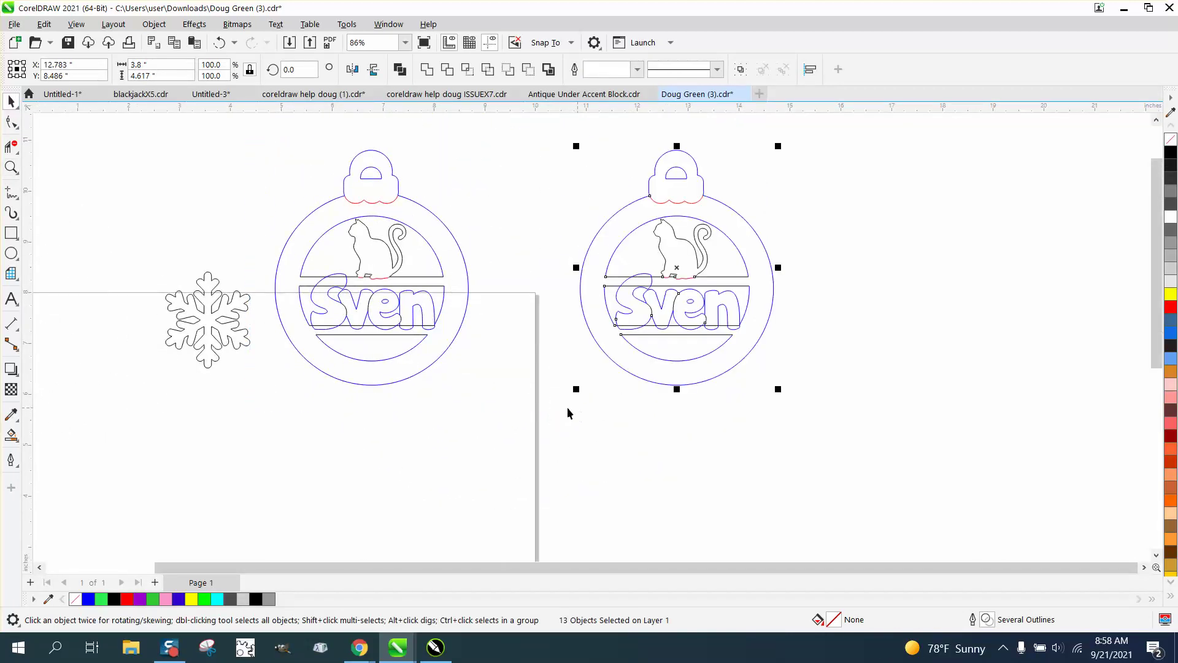
click(11, 166)
drag(223, 215, 580, 430)
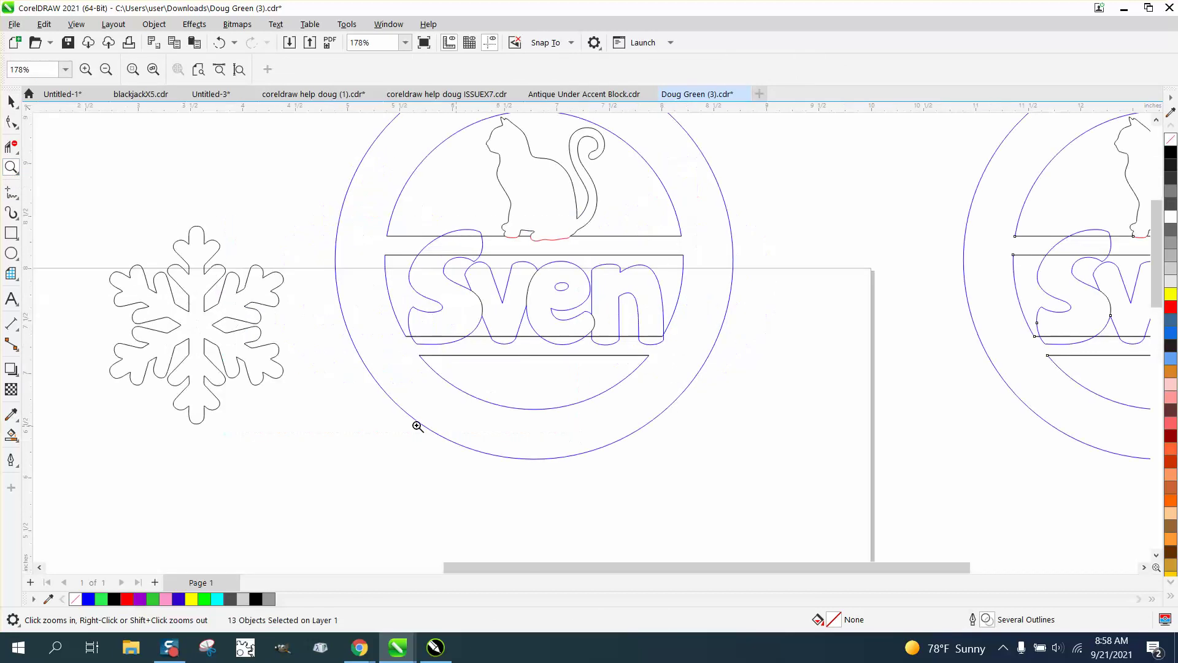
click(11, 146)
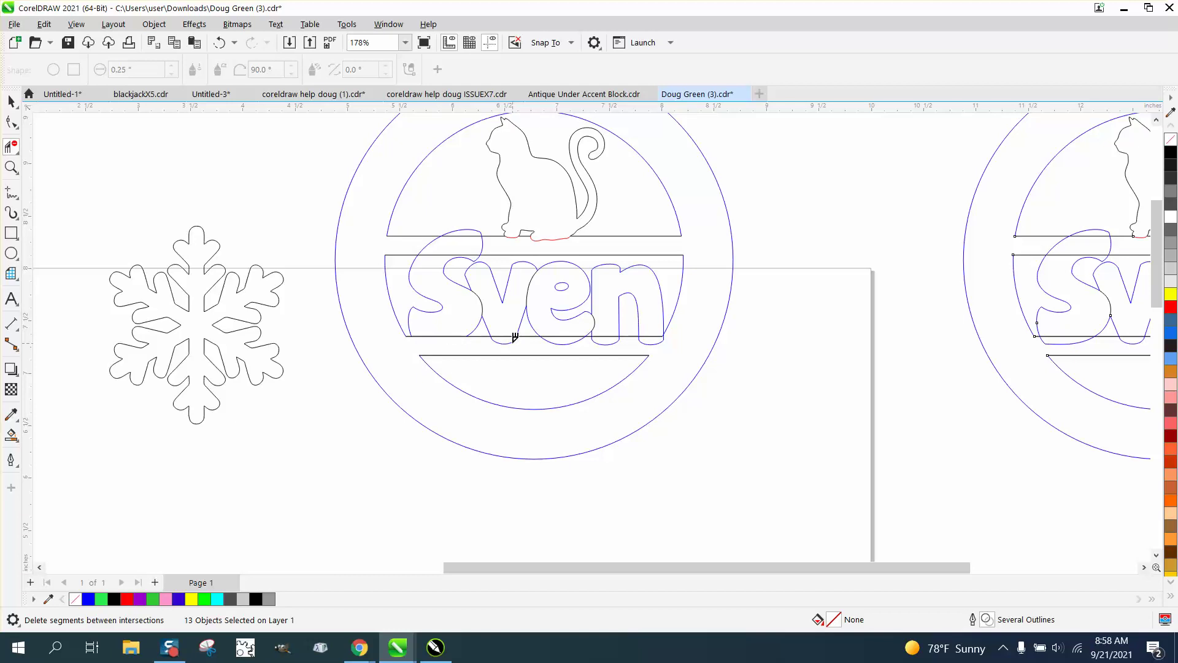
- Delete the e and n outline segments below the band line, keeping the n's arch
click(583, 342)
click(599, 340)
click(654, 340)
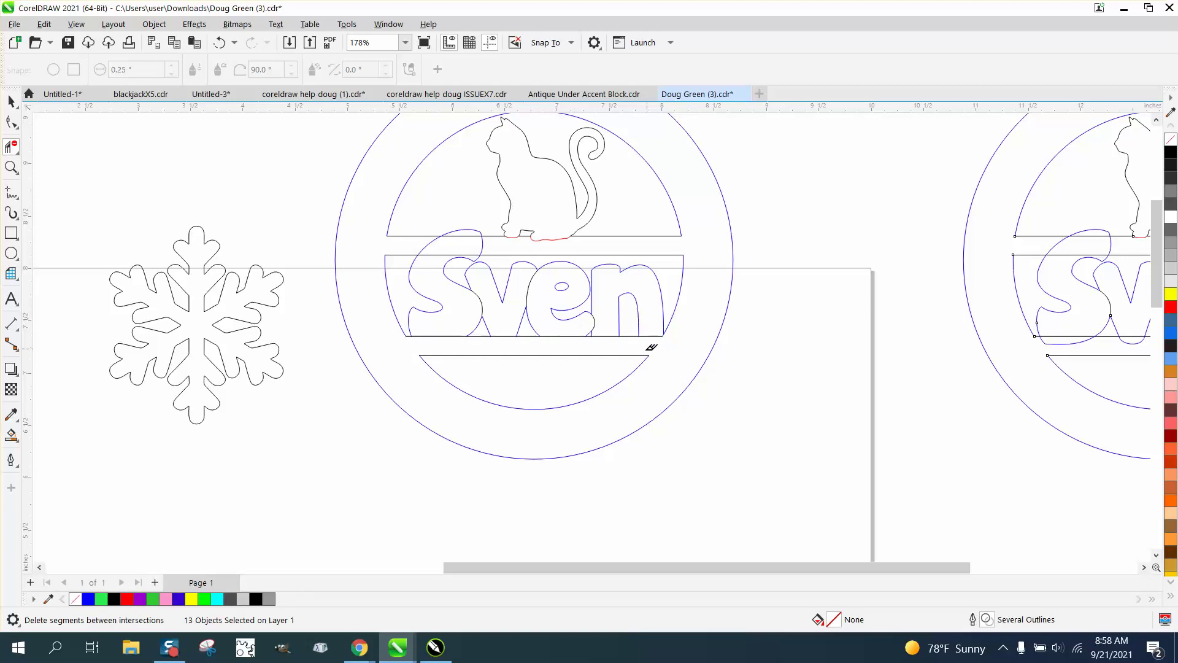
click(645, 263)
click(219, 43)
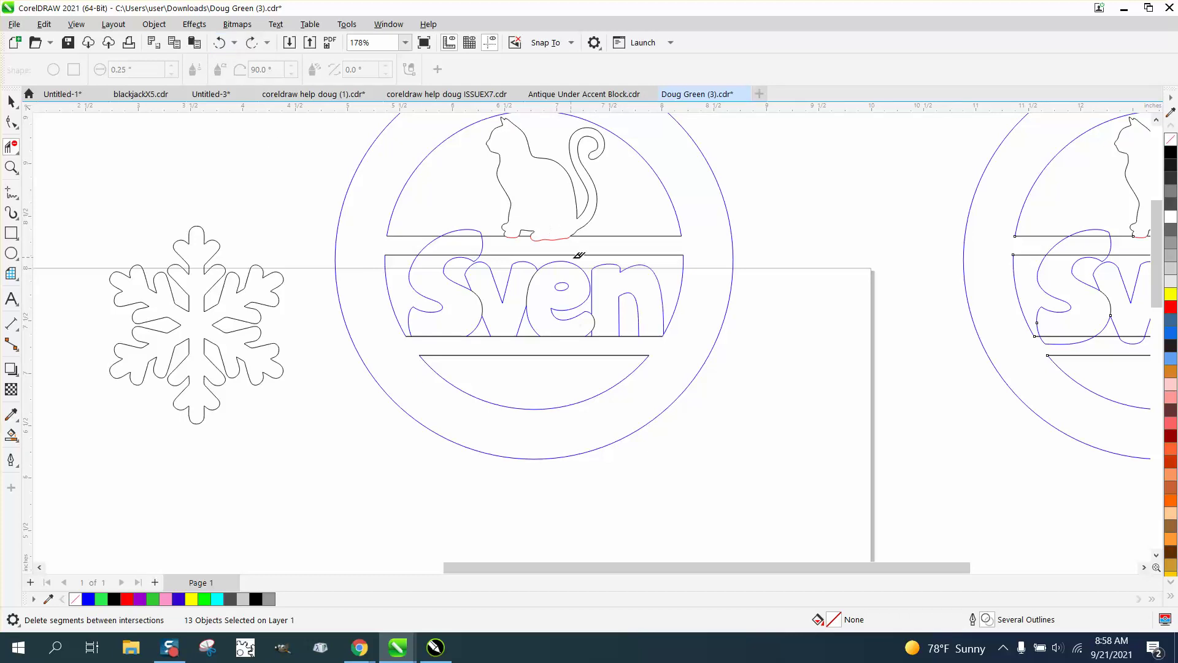
click(613, 261)
click(219, 43)
- Delete the S's arc above the band and the band-line segments under S, v, e and n
click(473, 226)
click(436, 255)
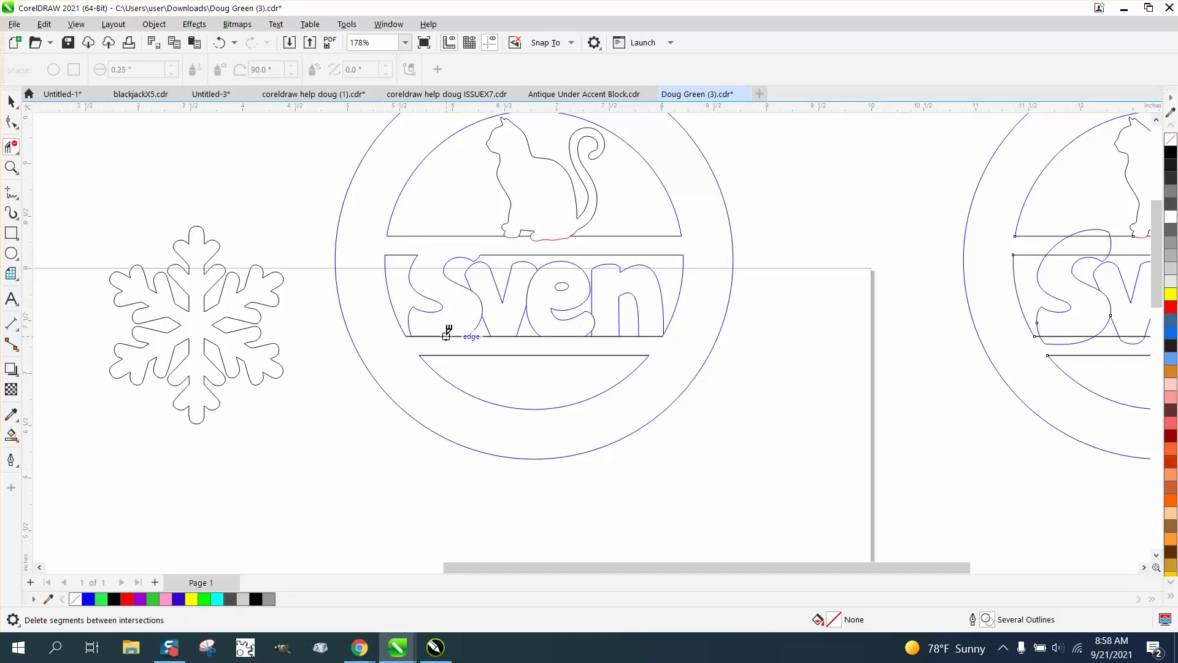
click(447, 336)
click(507, 336)
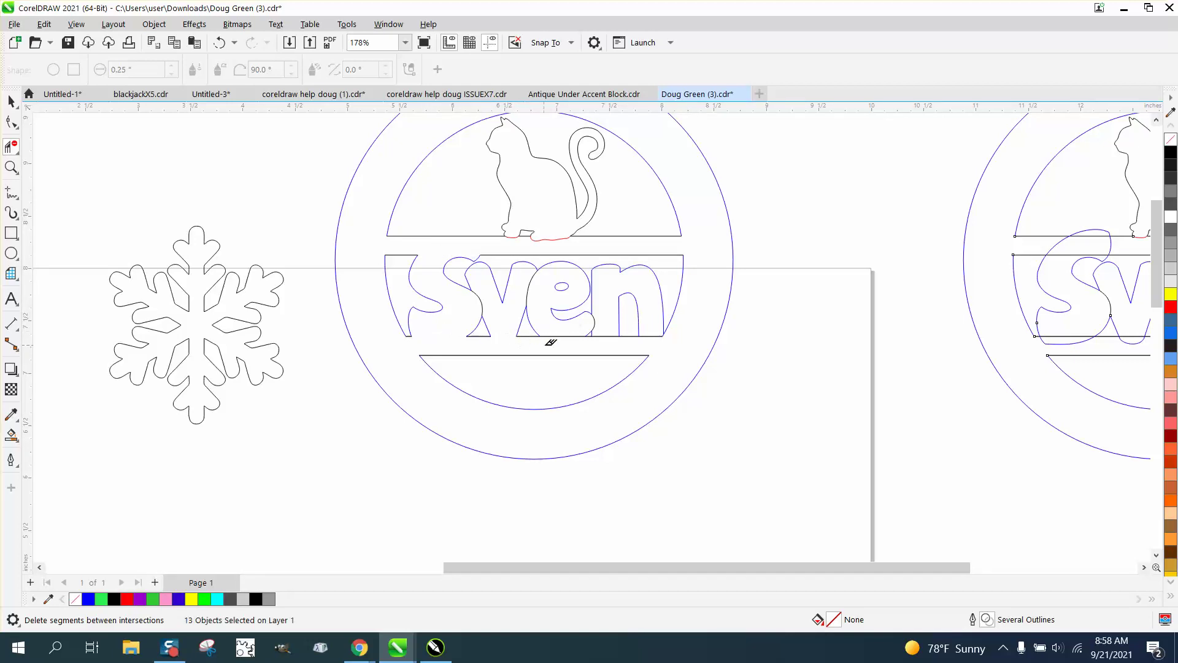
click(562, 335)
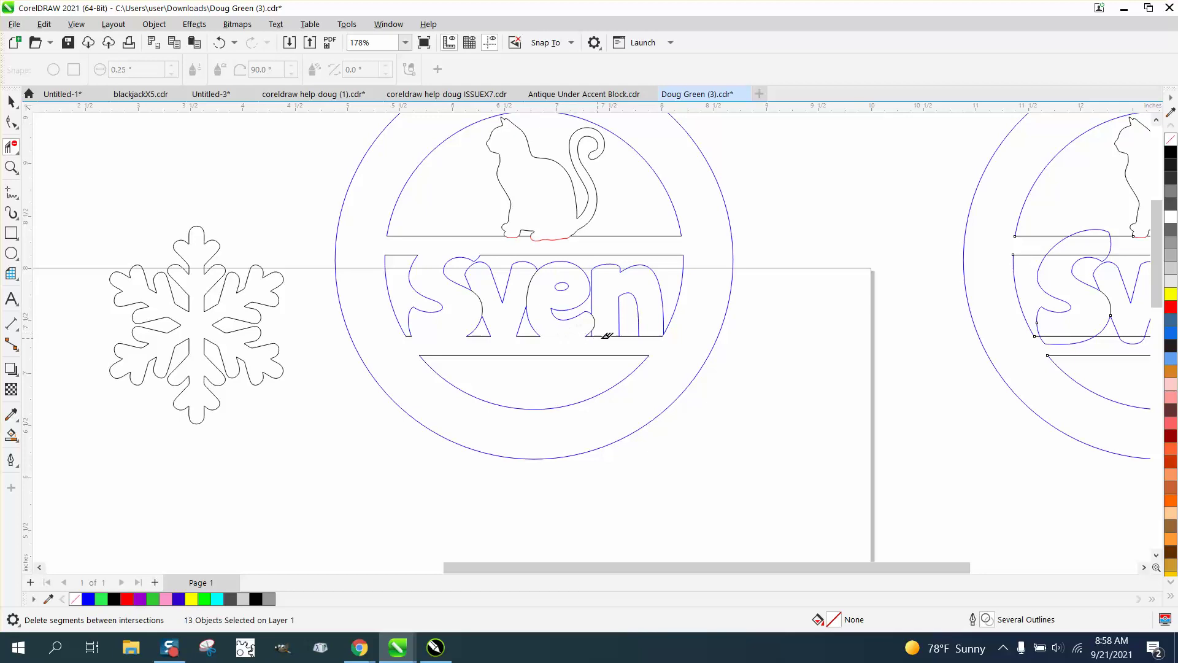
click(650, 335)
click(11, 434)
click(421, 406)
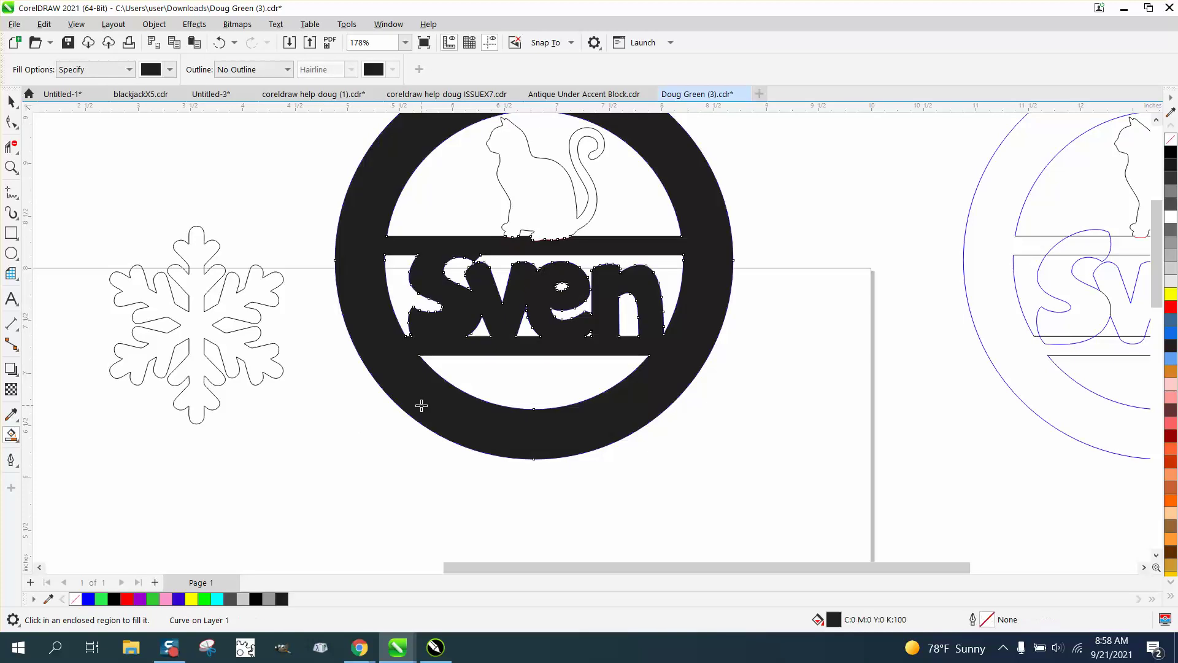
click(219, 42)
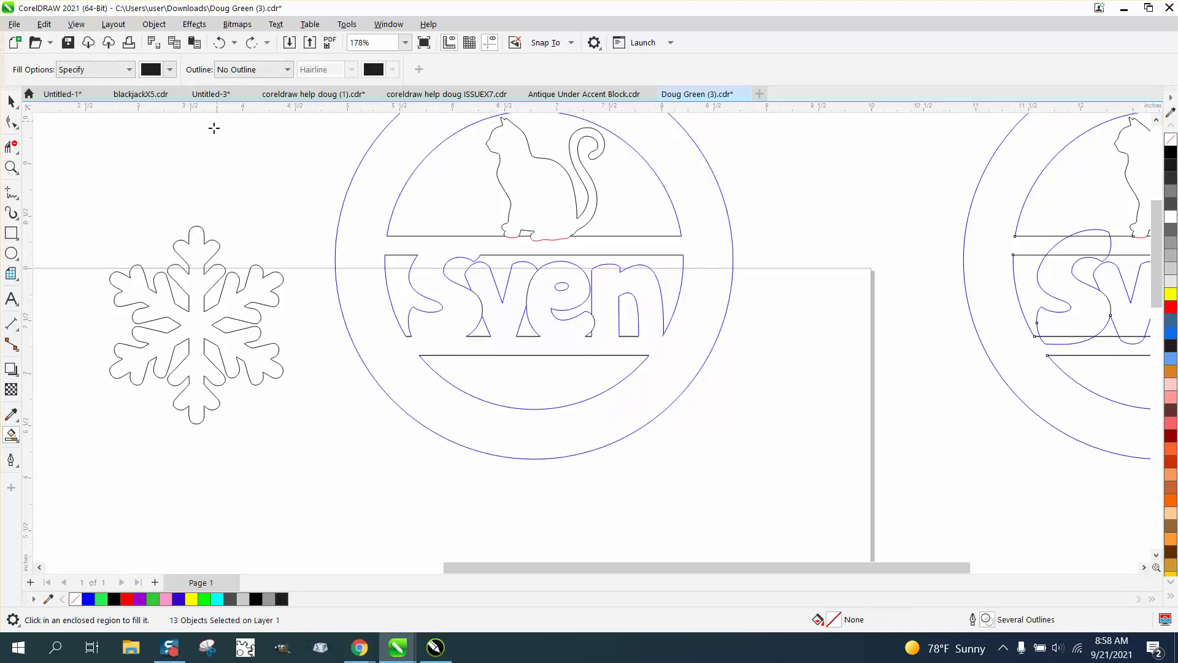
scroll(212, 266, down, 1)
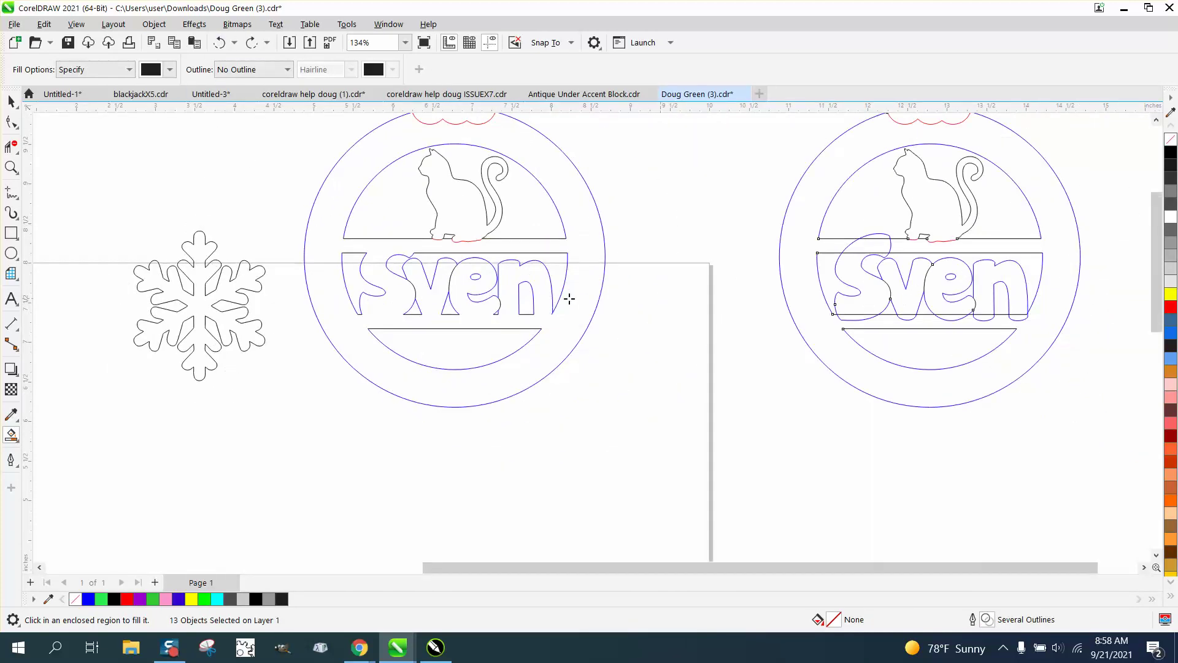
click(11, 101)
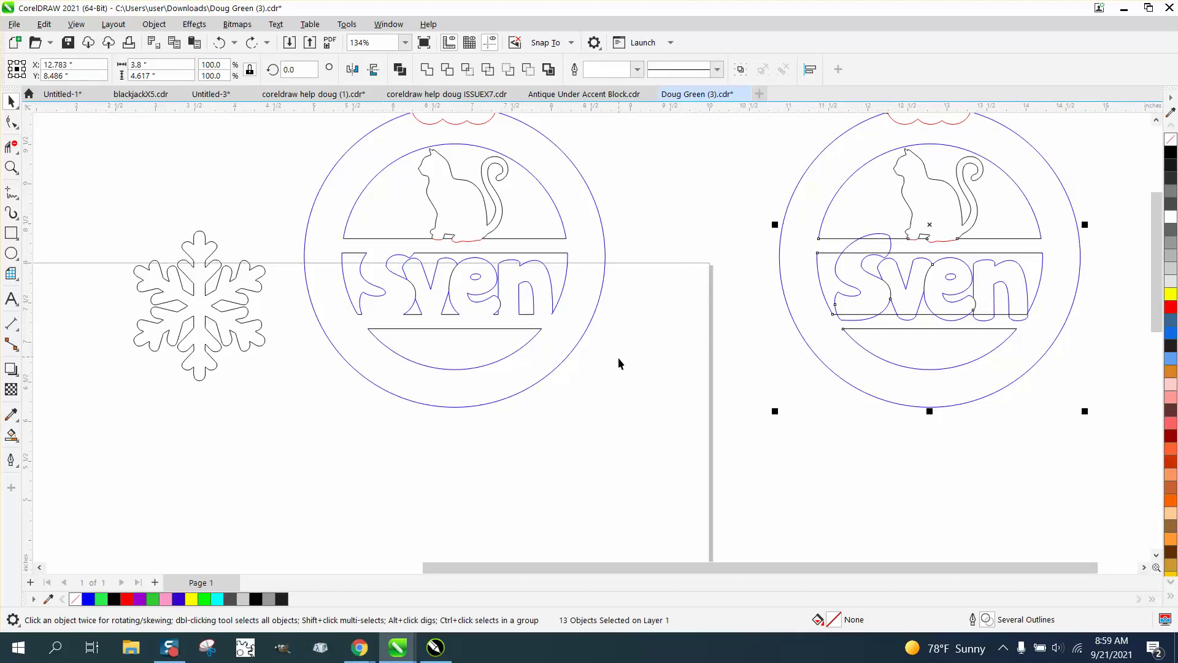
- Wipe the Sven letter segments out of the right ornament's band, then delete three small leftovers
click(11, 147)
drag(835, 280, 1034, 277)
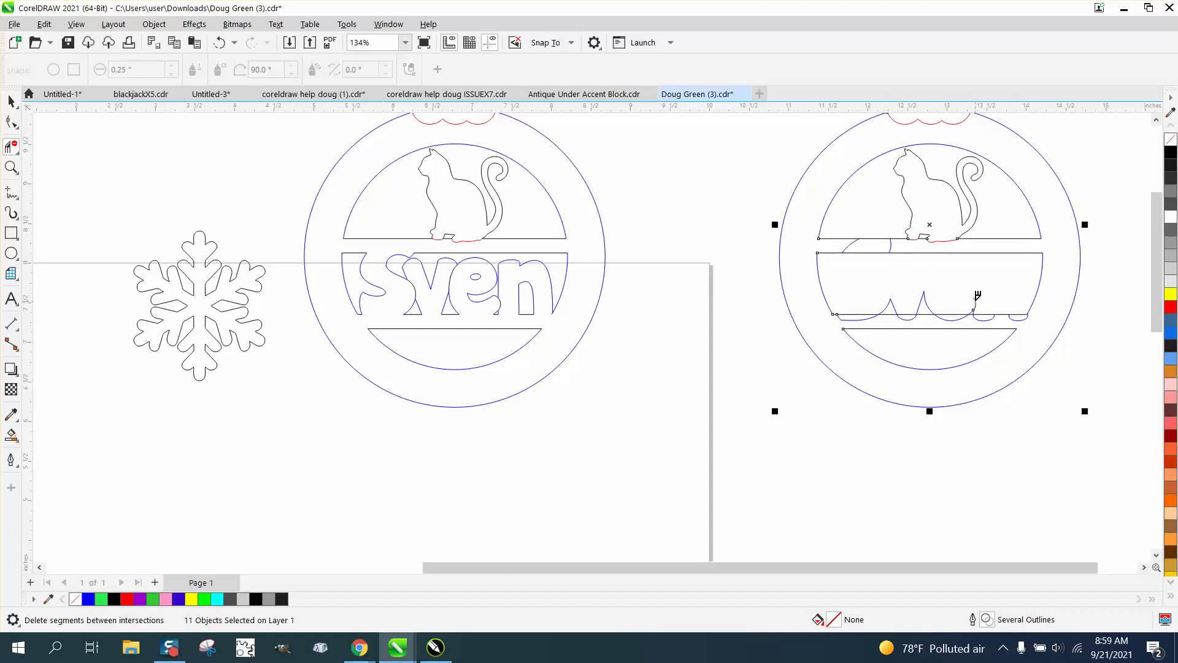
click(929, 293)
click(894, 297)
click(974, 307)
click(11, 101)
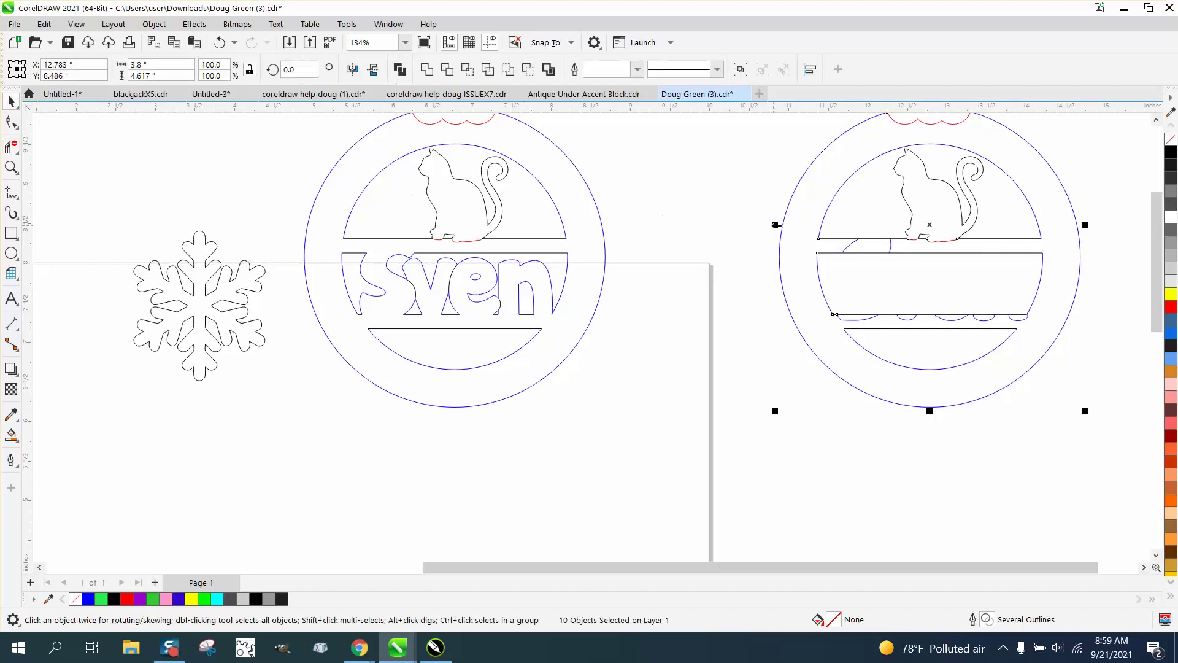
- Give the copy's band lines and Sven remnants a black outline and nudge them 3 inches below the ornament
drag(719, 218, 1076, 344)
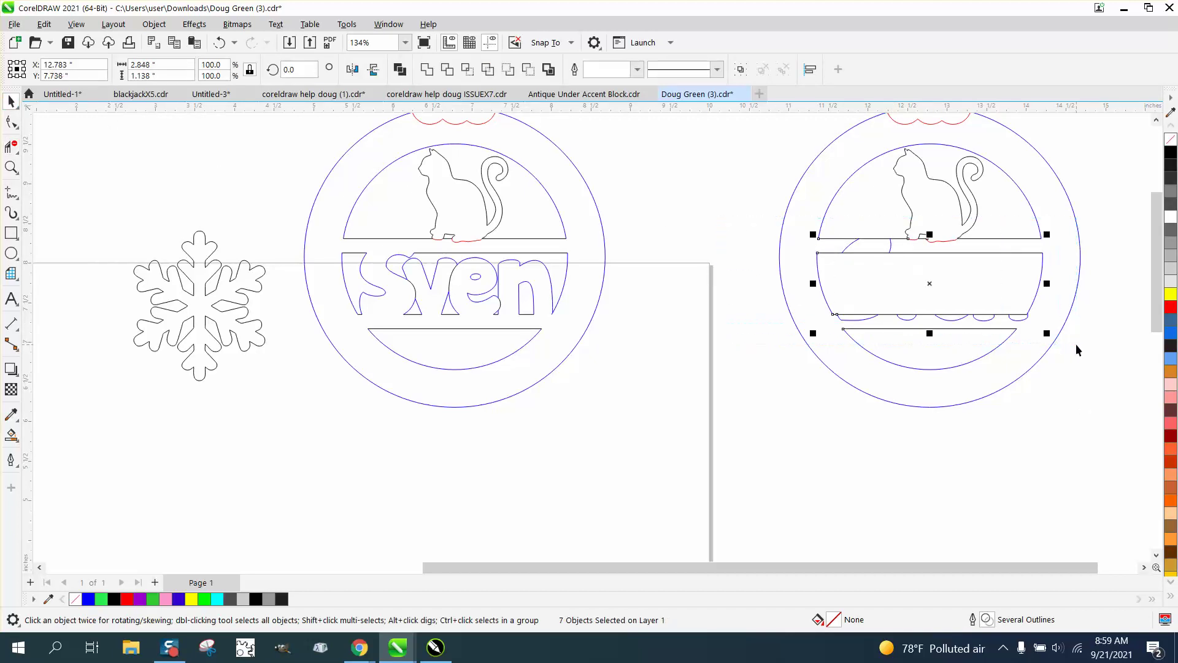
right_click(1171, 155)
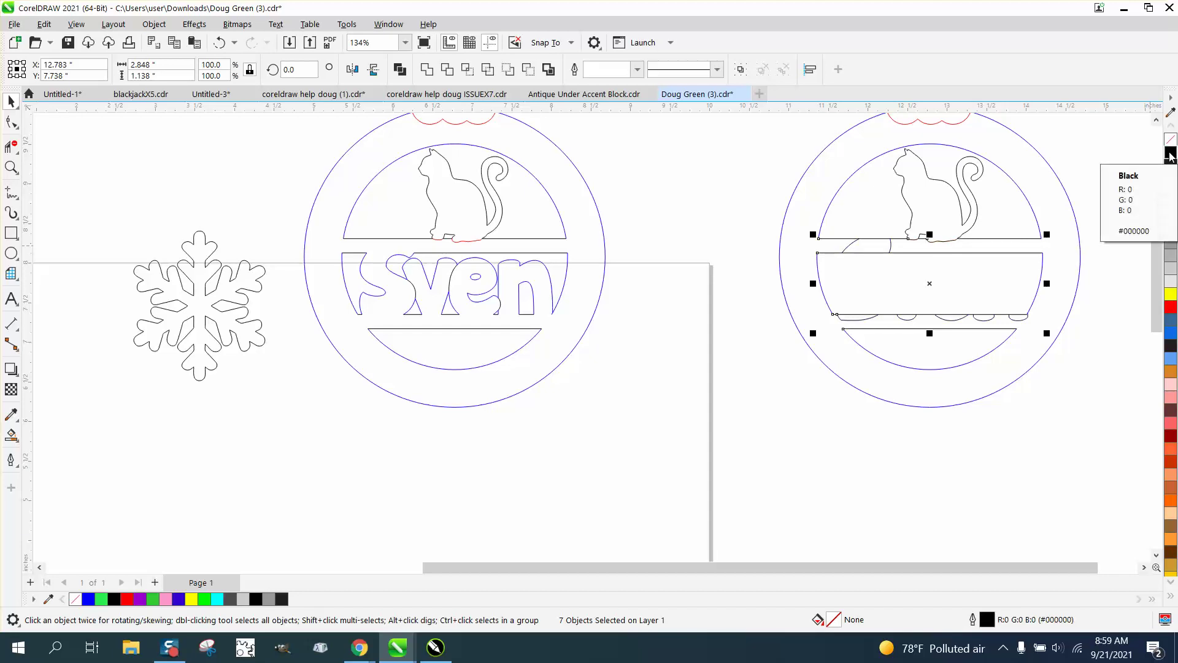
key(Left)
key(Left)
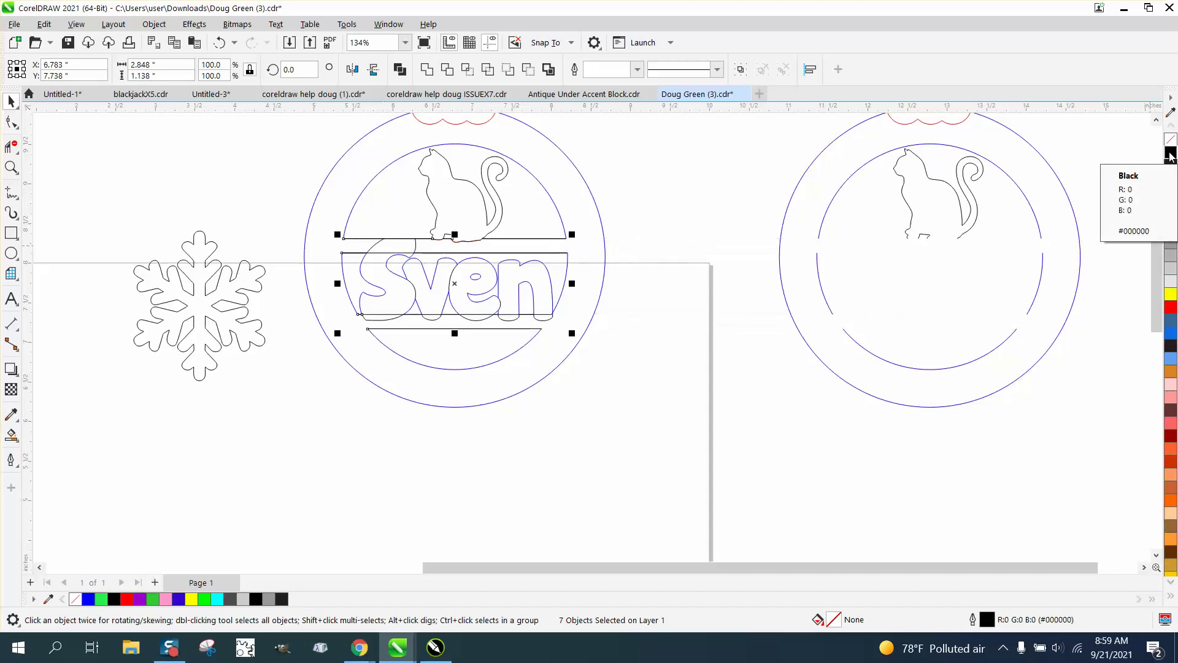
key(Right)
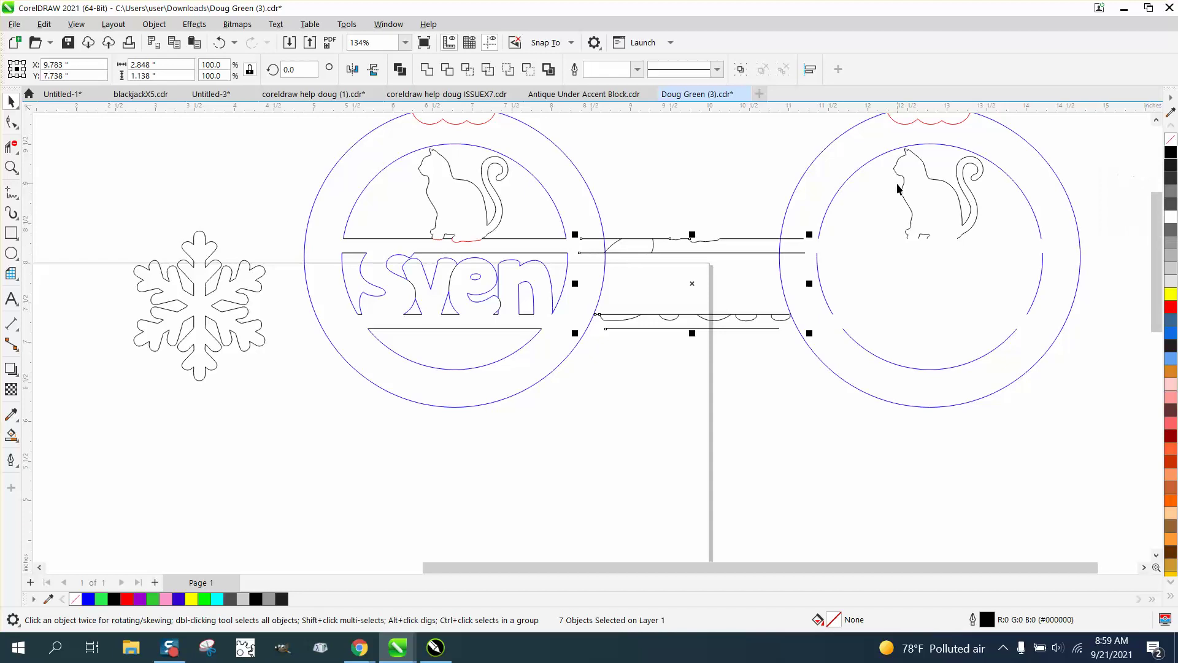
key(Right)
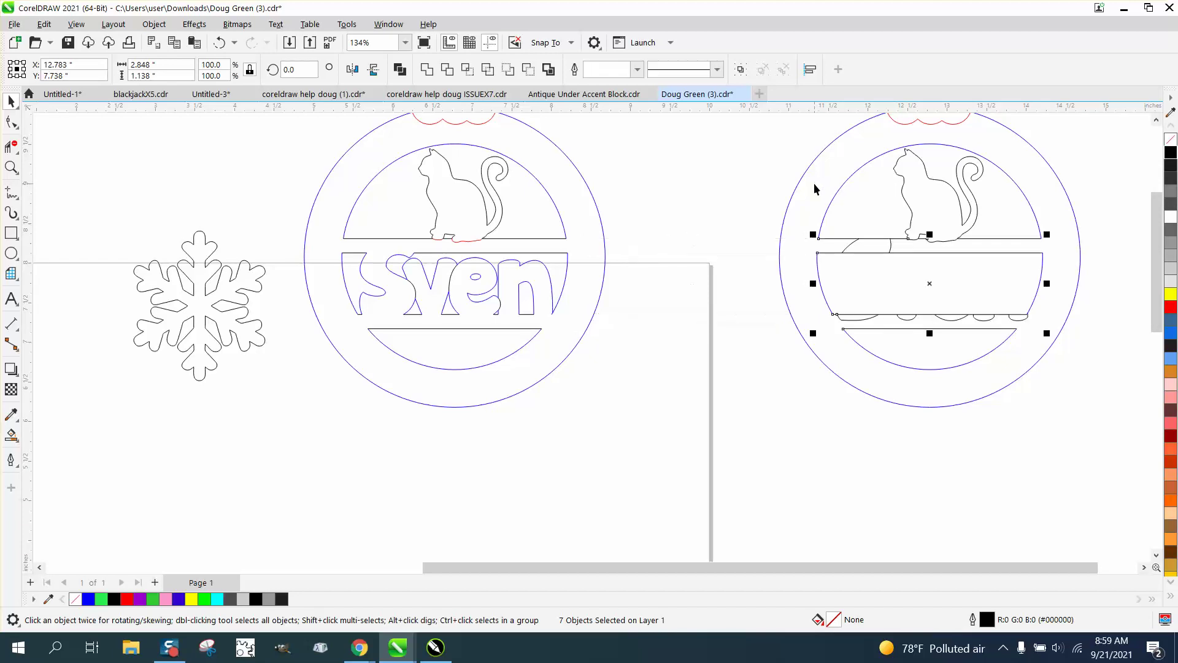
key(Down)
scroll(720, 197, down, 2)
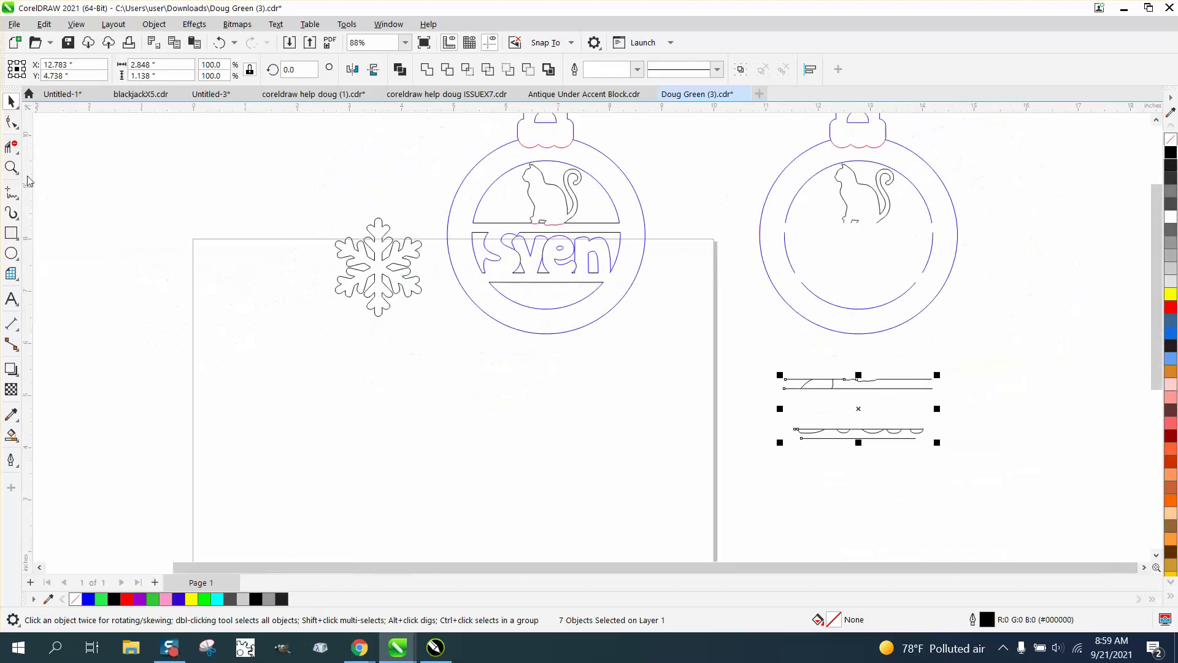
click(11, 167)
drag(750, 368, 975, 449)
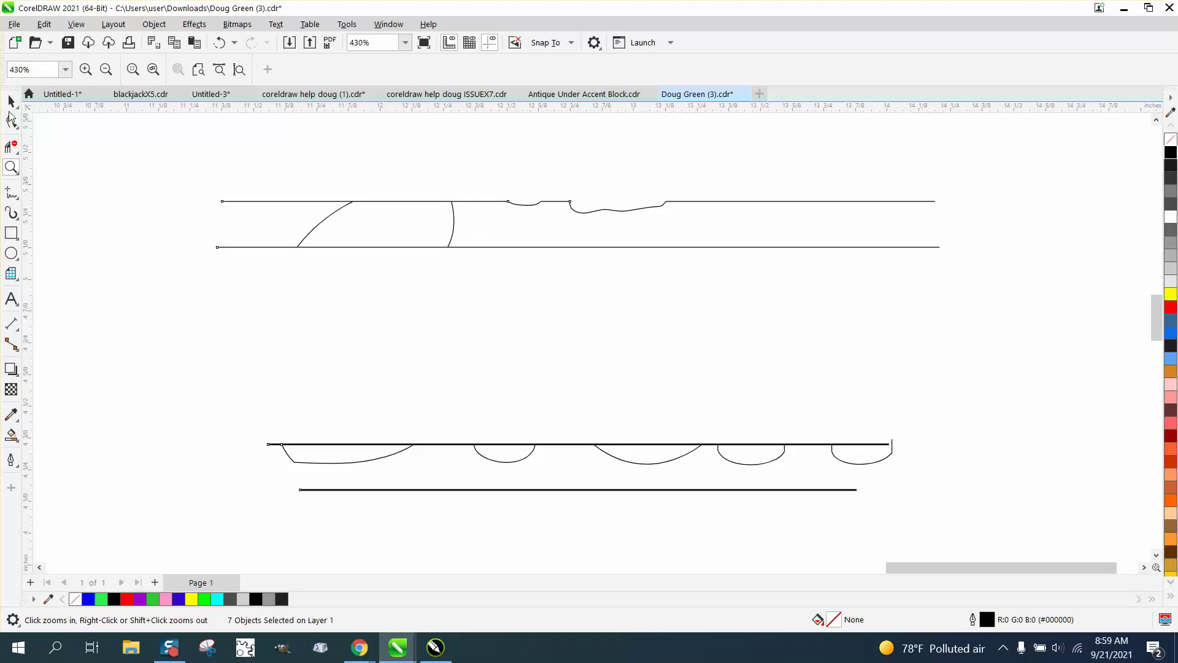
- Reselect the seven band lines, leave them ungrouped, and deselect them
click(11, 102)
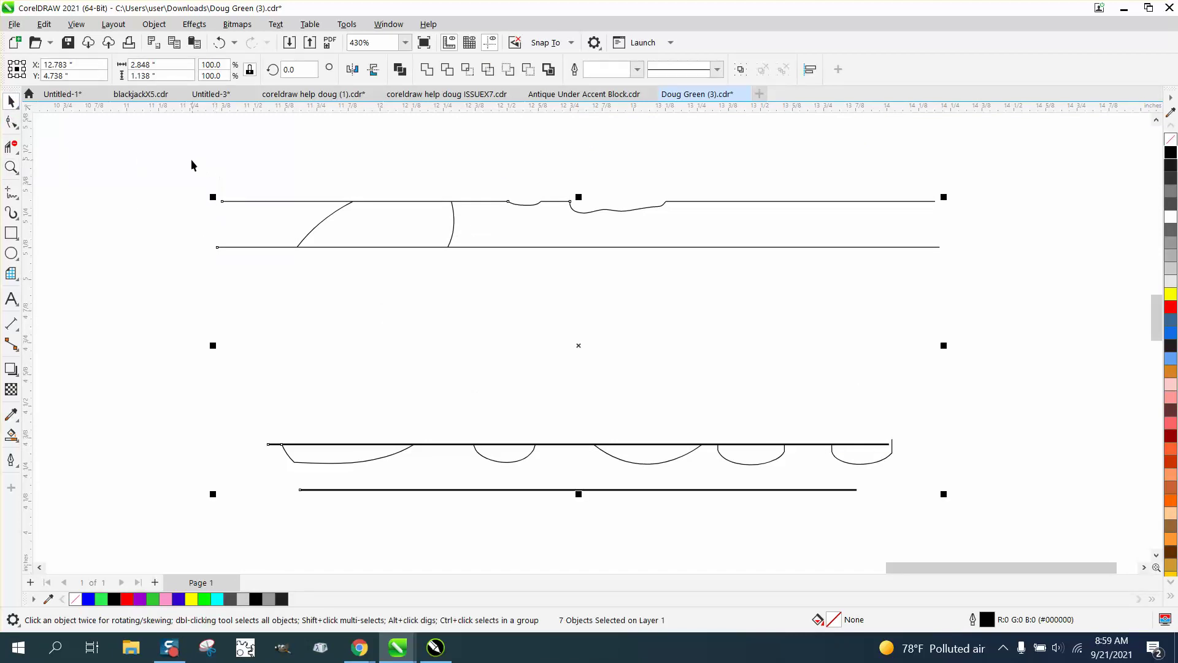
scroll(186, 155, down, 2)
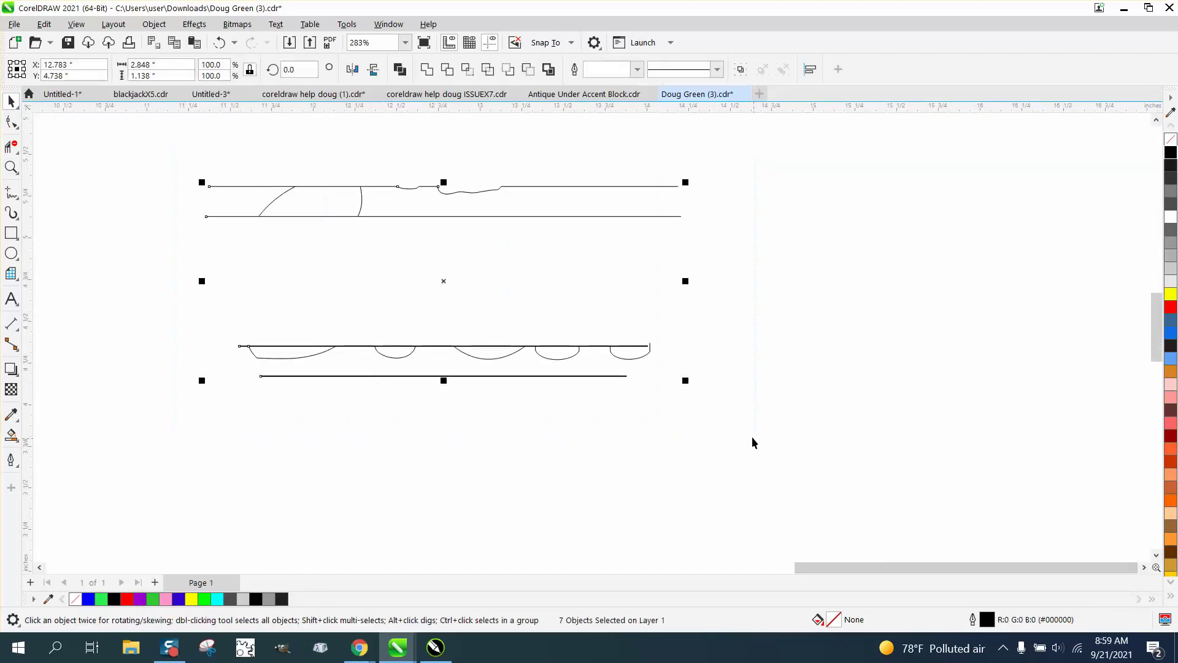
click(154, 24)
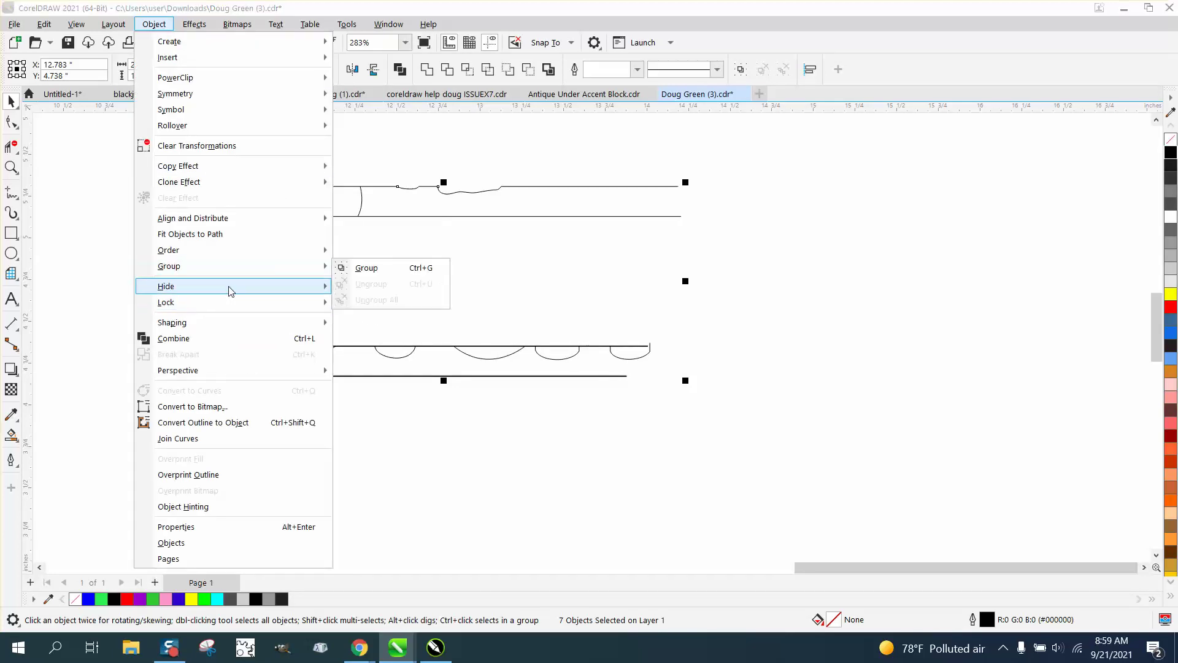
click(79, 334)
drag(130, 149, 824, 461)
click(161, 25)
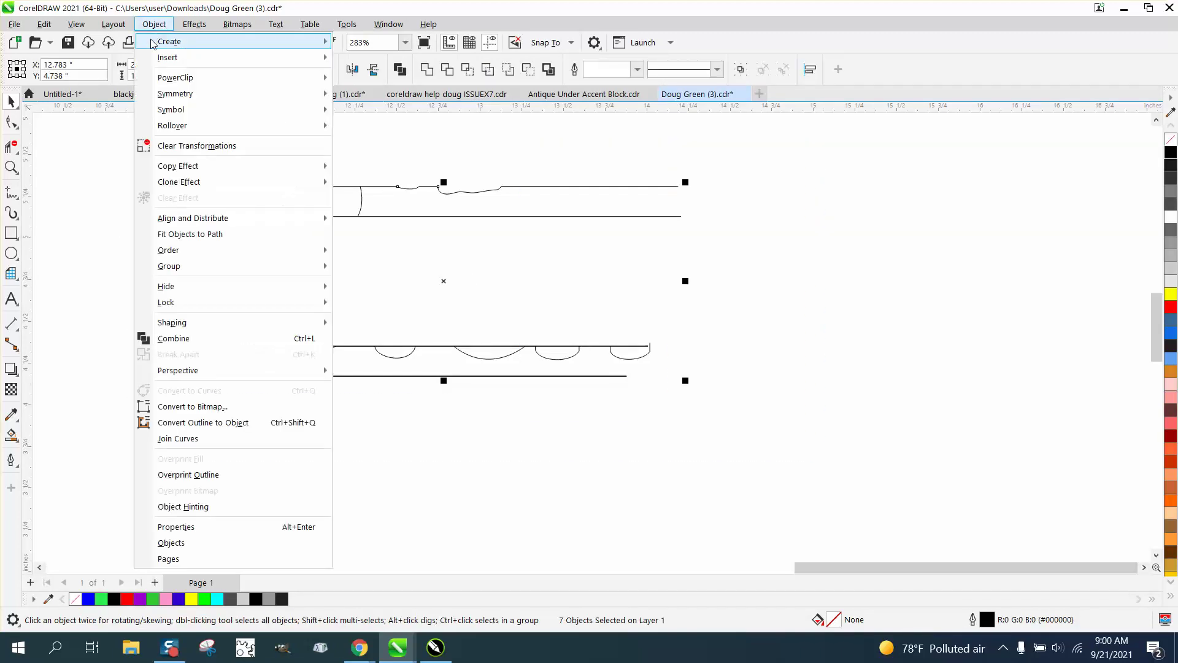
mouse_move(157, 269)
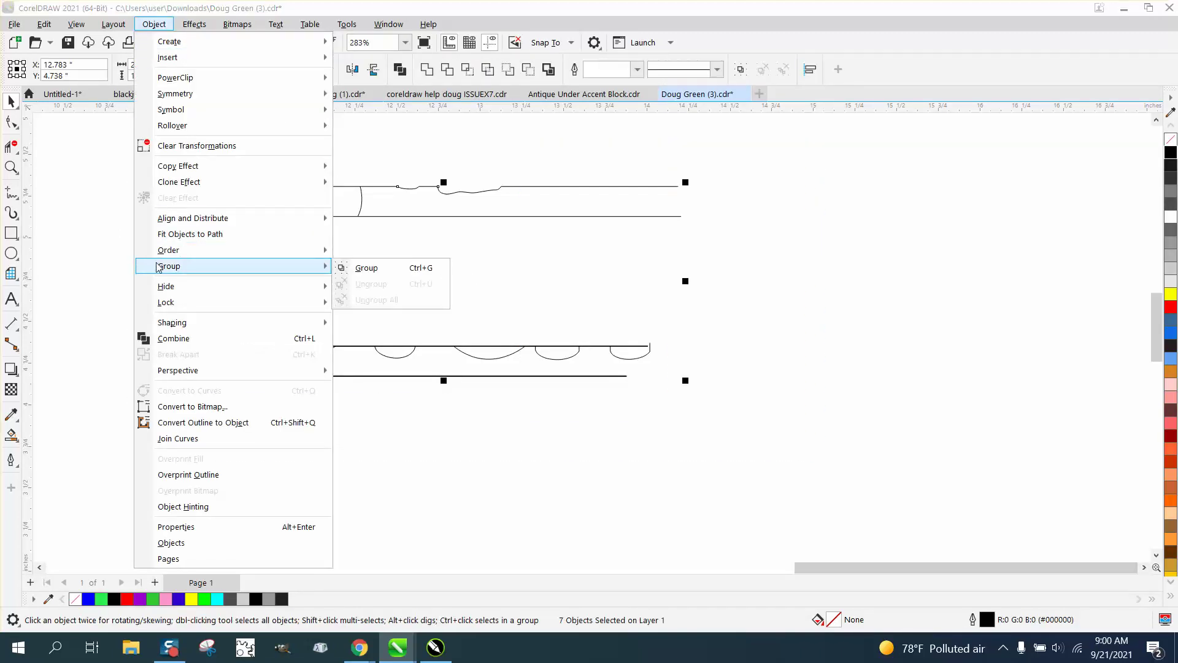
click(87, 267)
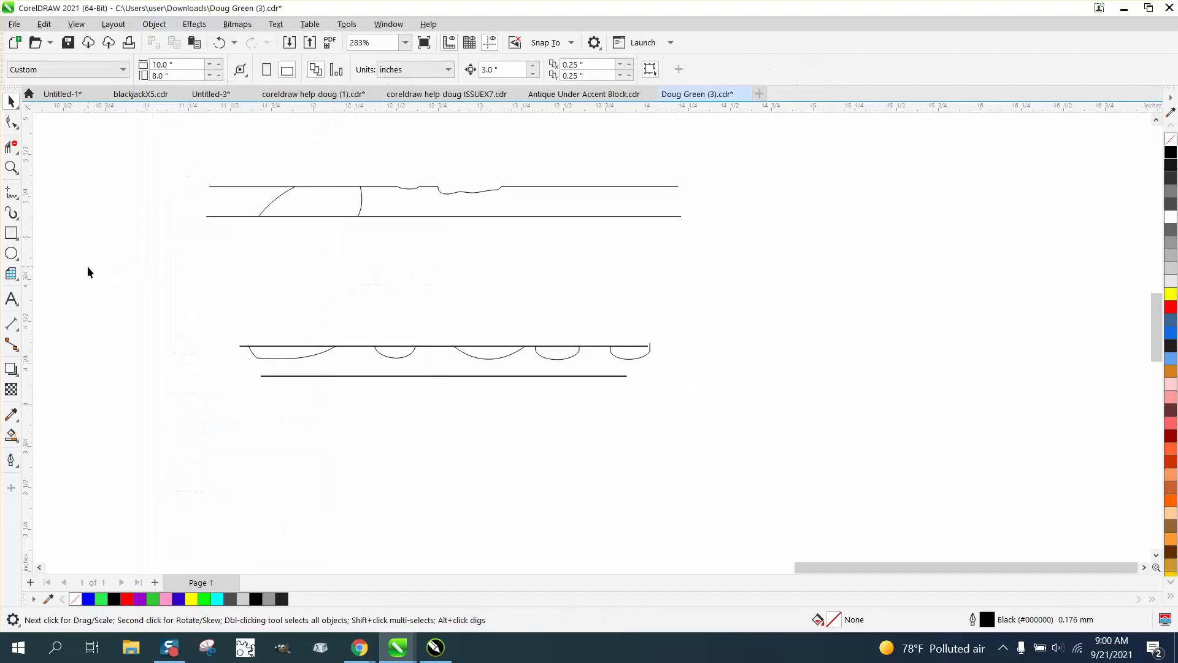
- Delete the straight line pieces from the top, middle and bottom band lines with Virtual Segment Delete
click(10, 149)
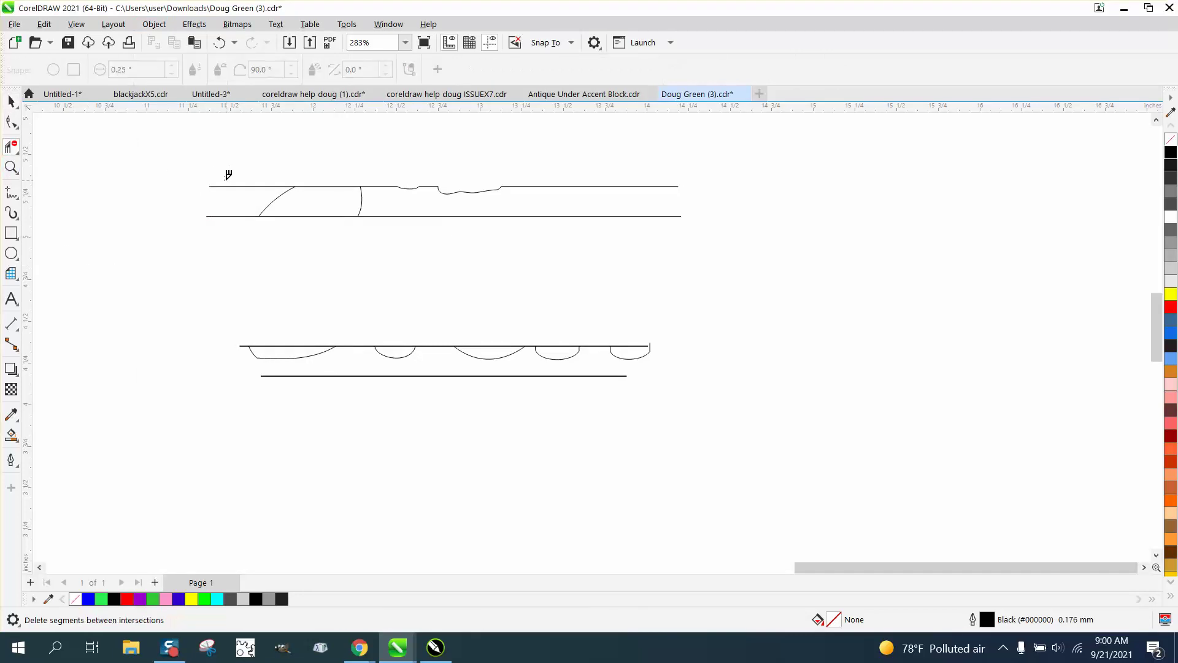
click(232, 185)
click(555, 187)
click(570, 216)
click(296, 216)
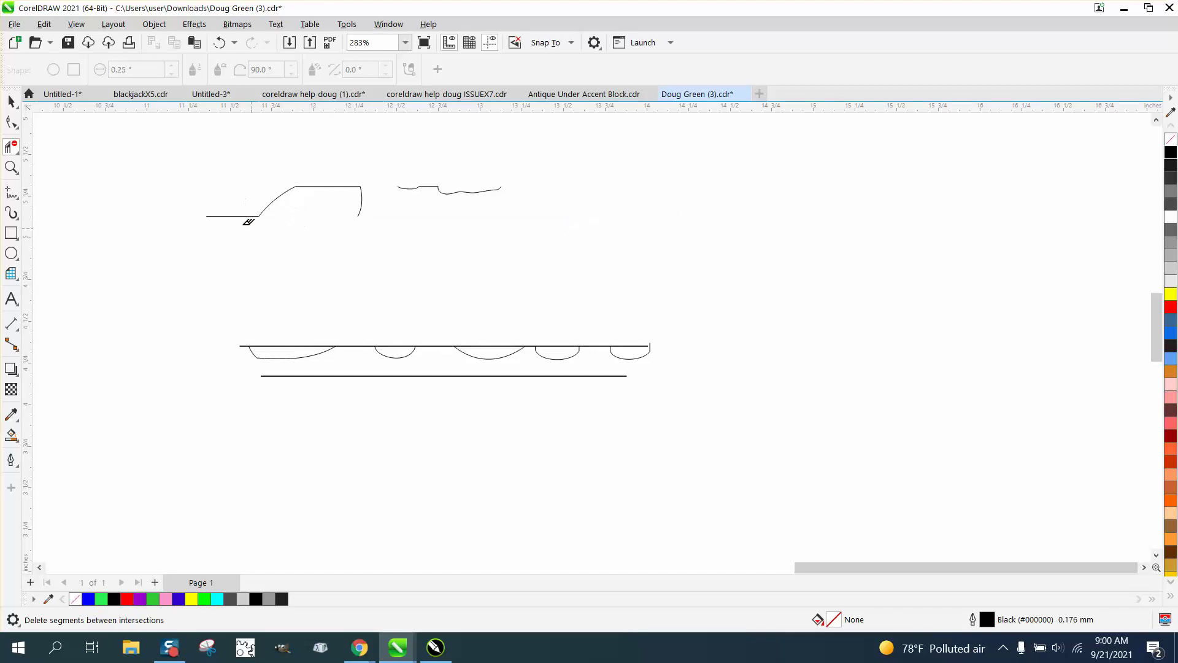
click(226, 216)
click(363, 346)
click(434, 346)
click(491, 376)
click(531, 345)
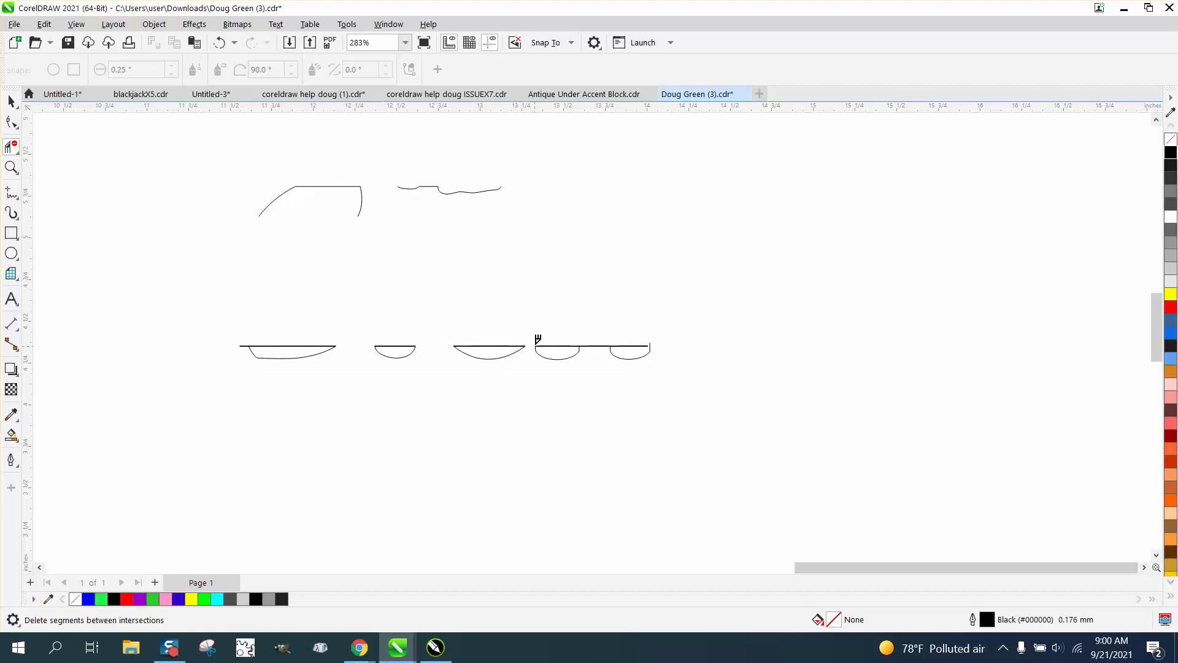
click(600, 346)
- Delete the flat tops of the five arcs, then select the remaining curve pieces
click(11, 101)
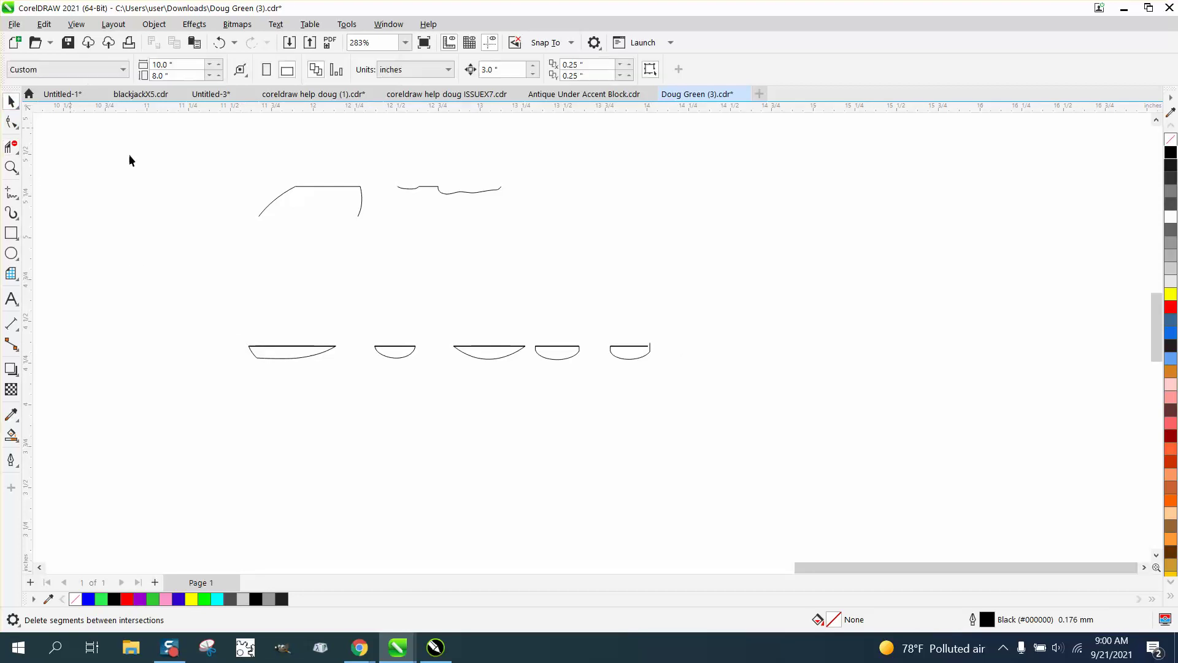
scroll(601, 322, down, 4)
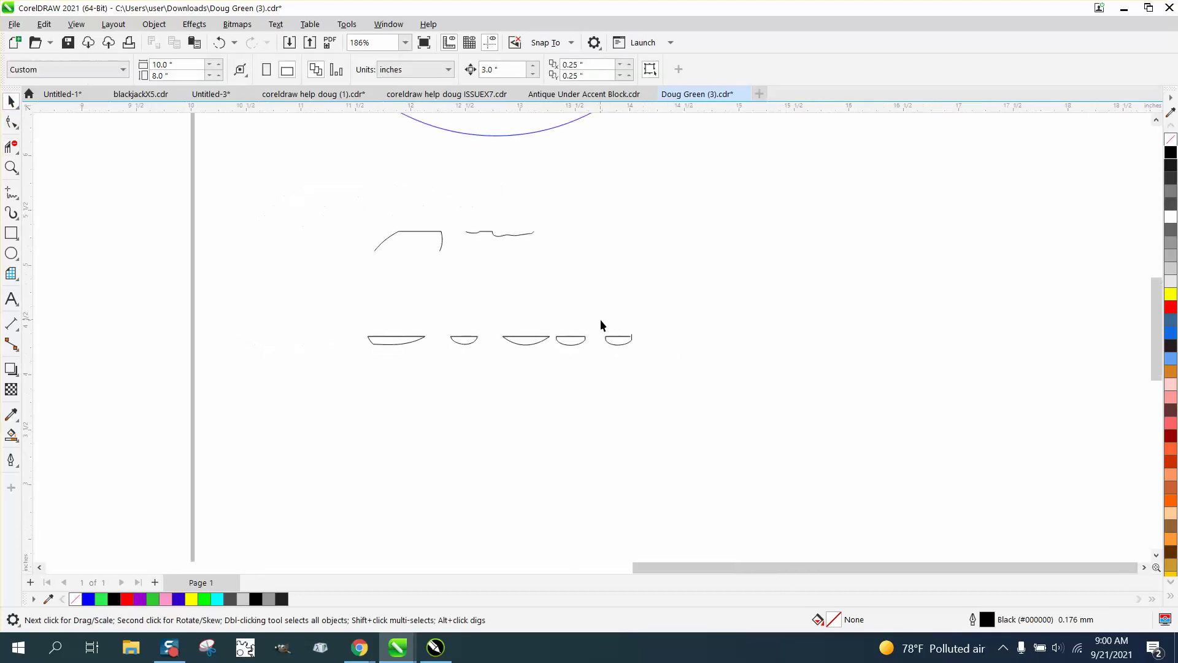
click(12, 168)
drag(402, 290, 777, 395)
click(11, 146)
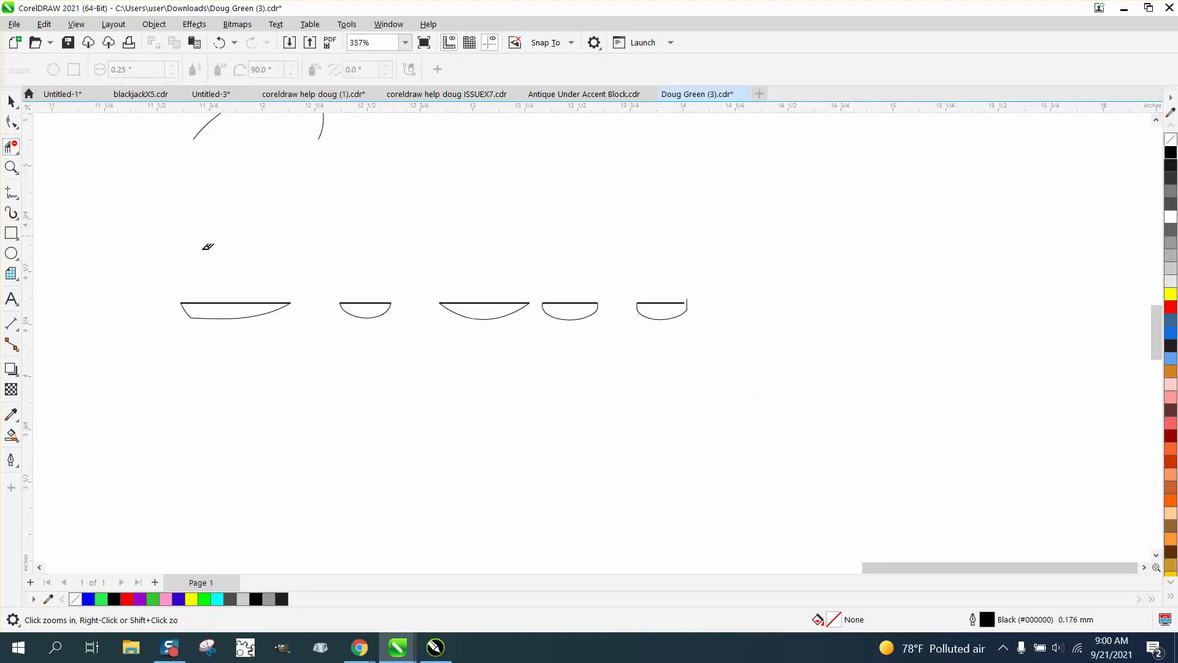
click(235, 303)
click(388, 303)
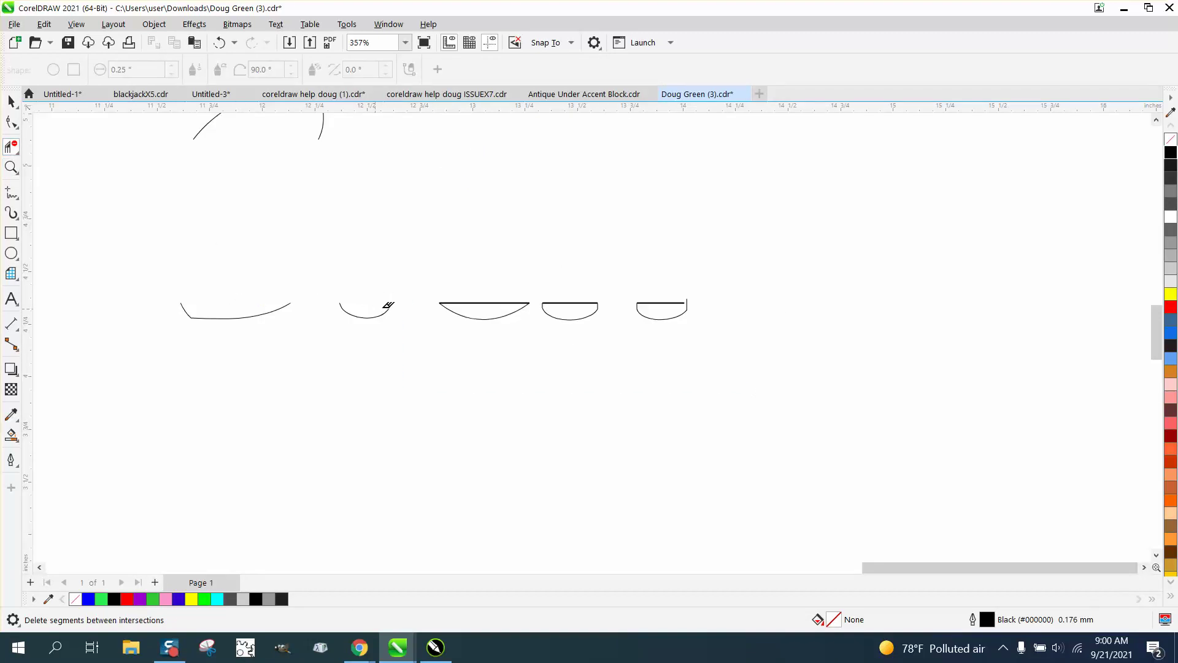
click(479, 302)
click(574, 303)
click(658, 302)
scroll(660, 300, down, 5)
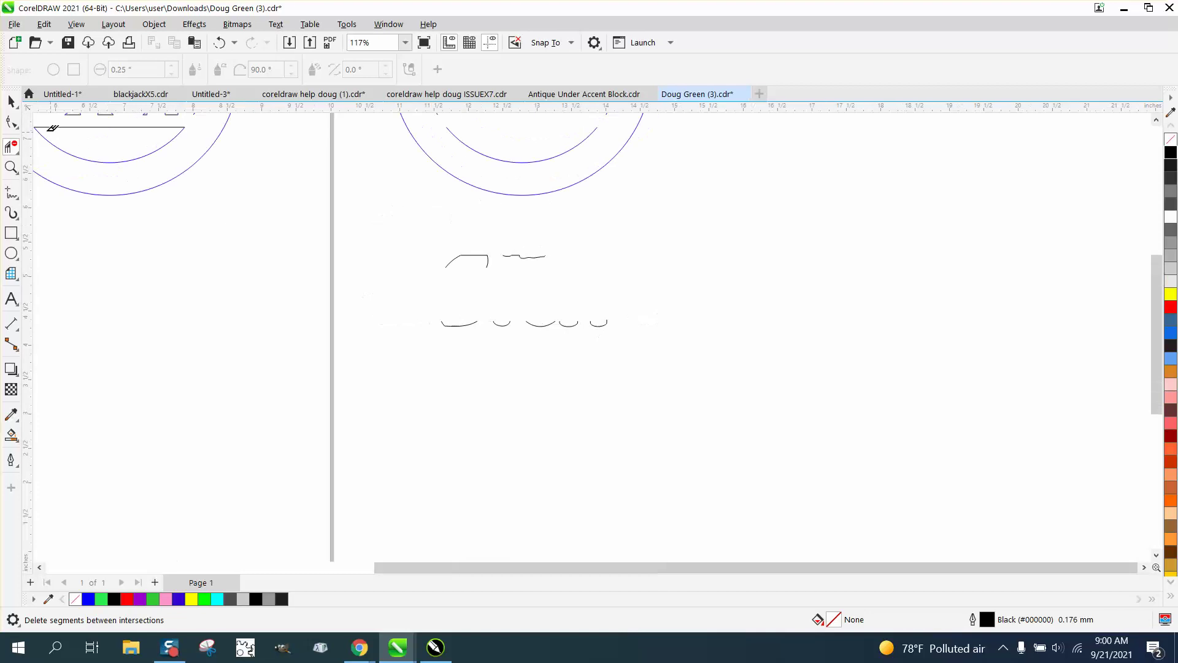
click(11, 101)
drag(645, 354, 645, 355)
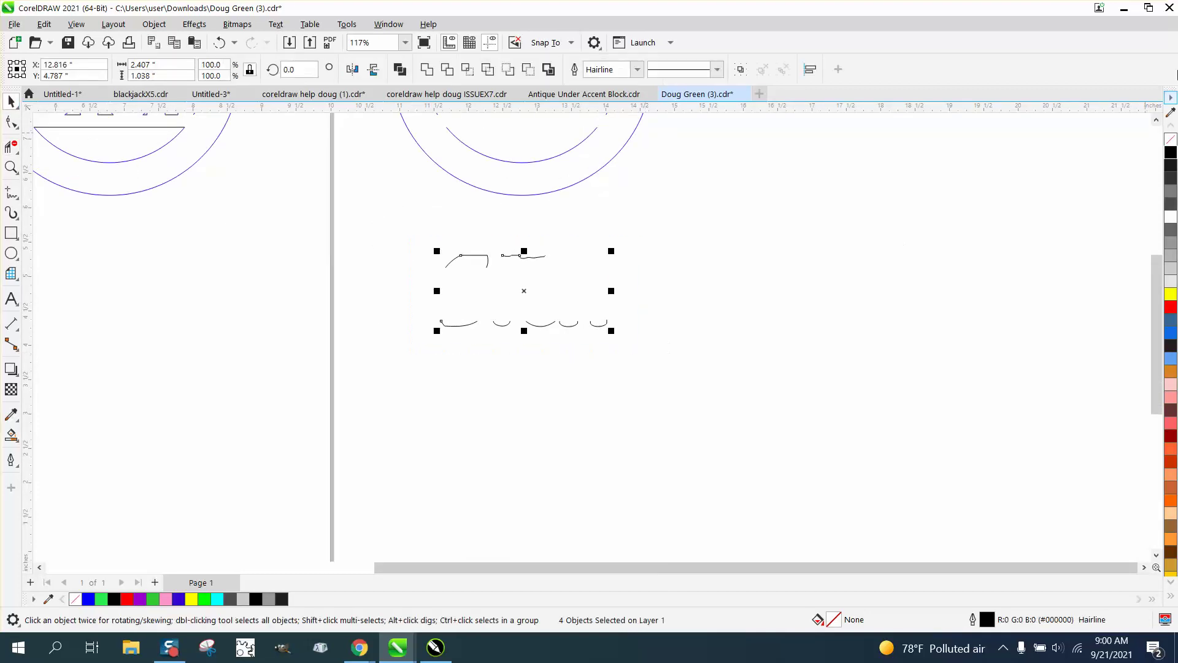
- Try 2.5 mm, 0.2 mm, then 0.75 mm outline widths on the trimmed curves
click(637, 69)
click(602, 194)
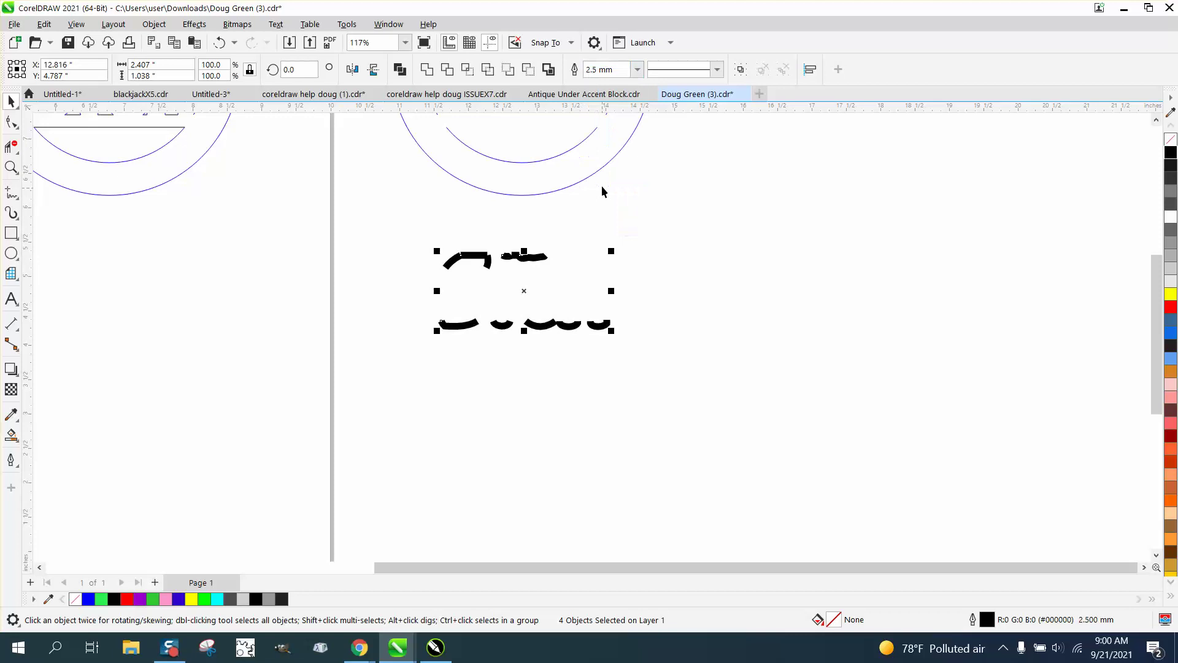
click(638, 69)
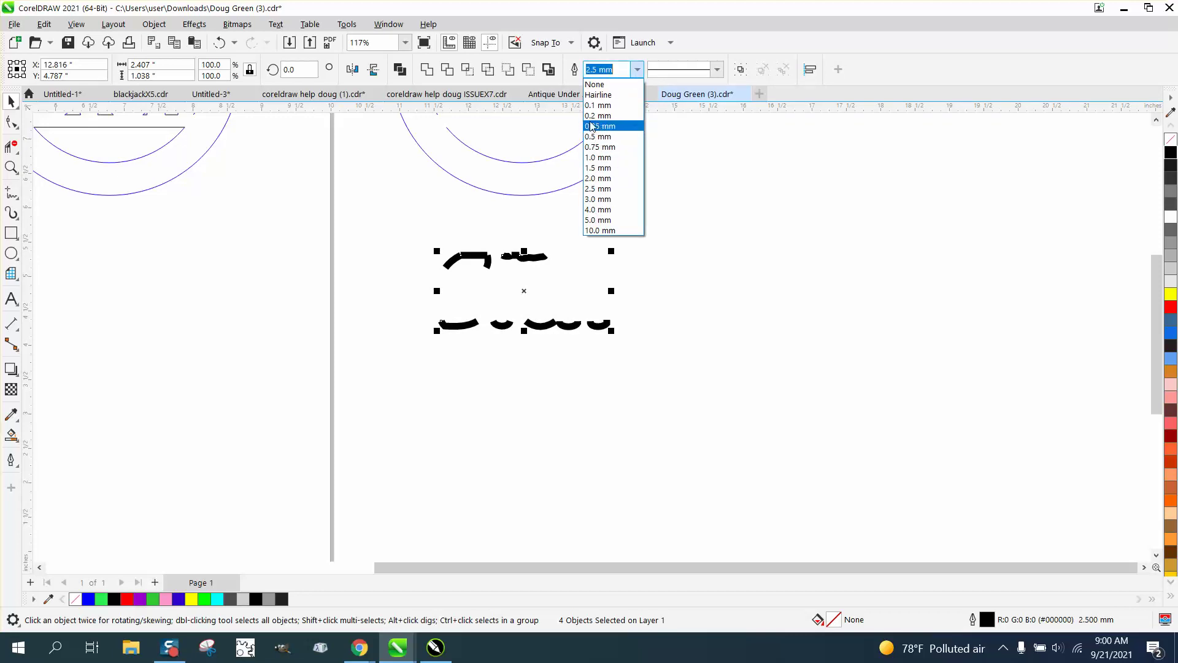
click(590, 119)
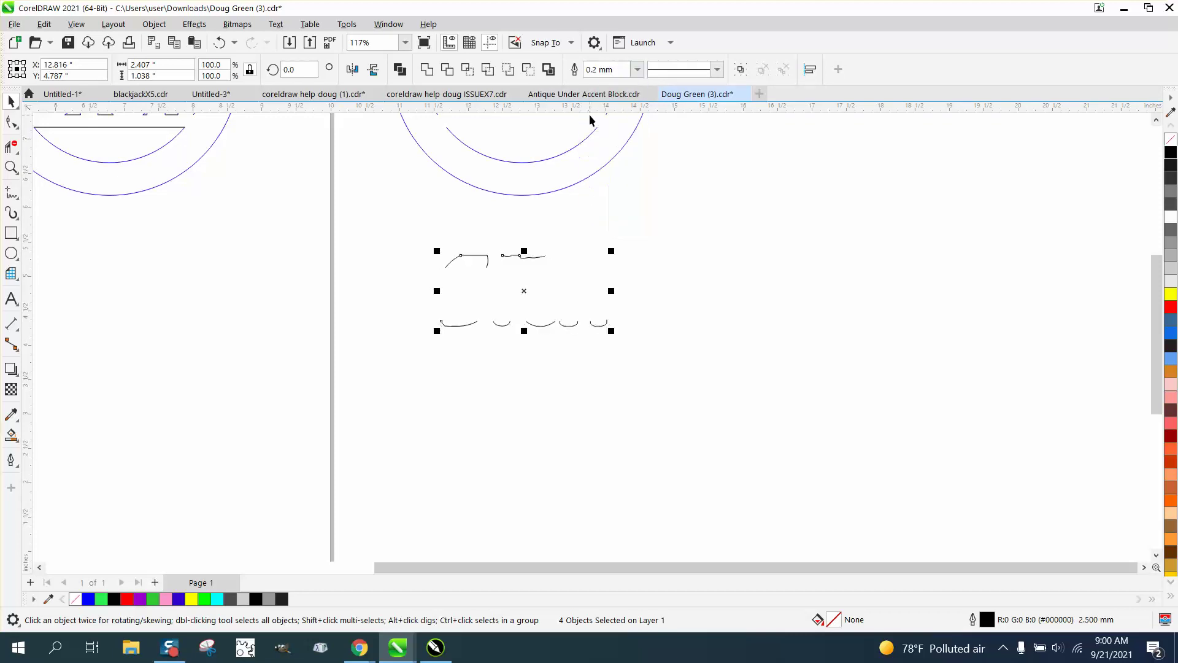
click(637, 69)
click(604, 147)
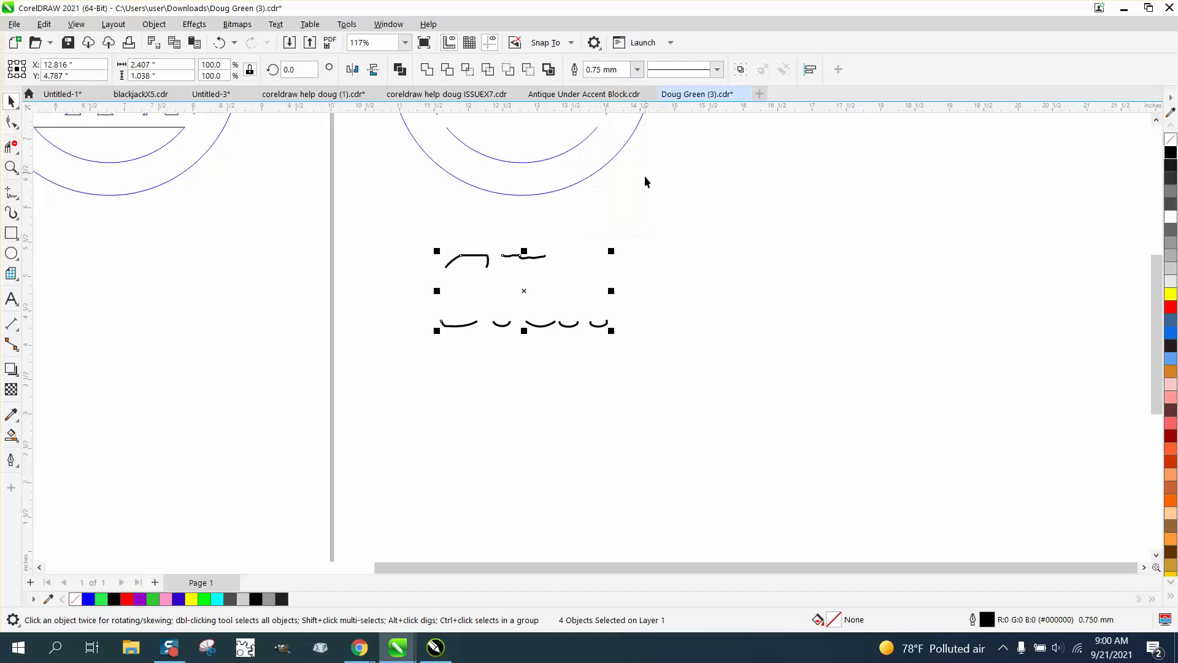
- Nudge the curves 3 inches up onto the Sven lettering and set their outline to Hairline
scroll(645, 187, right, 5)
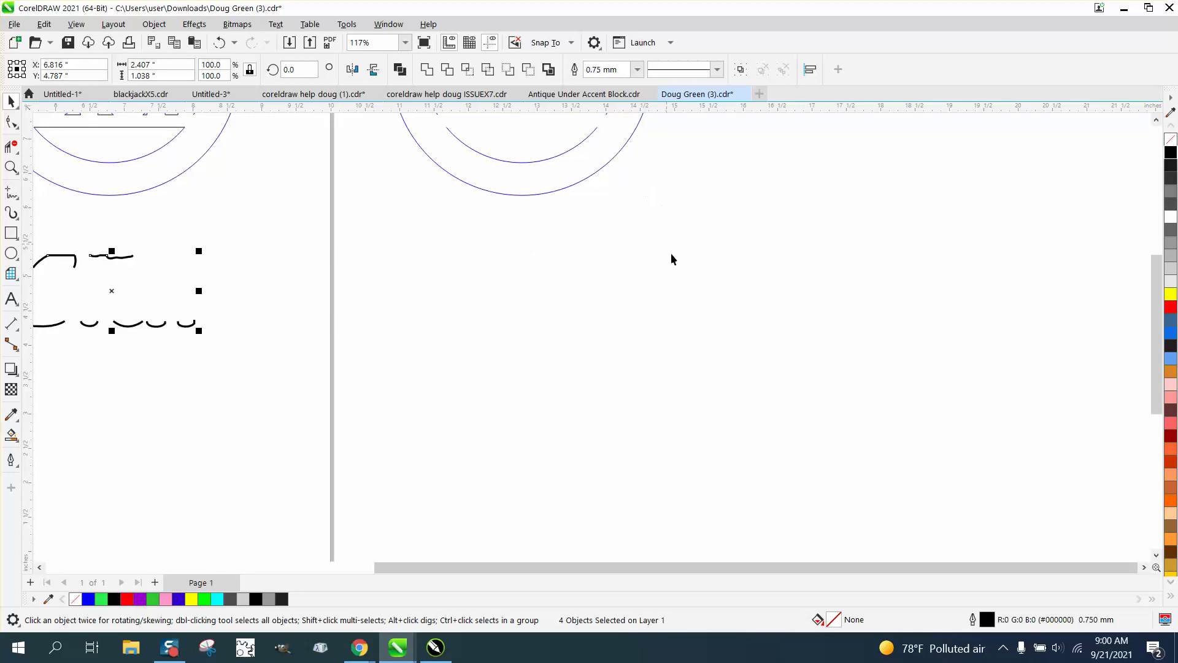
scroll(672, 258, down, 1)
key(Up)
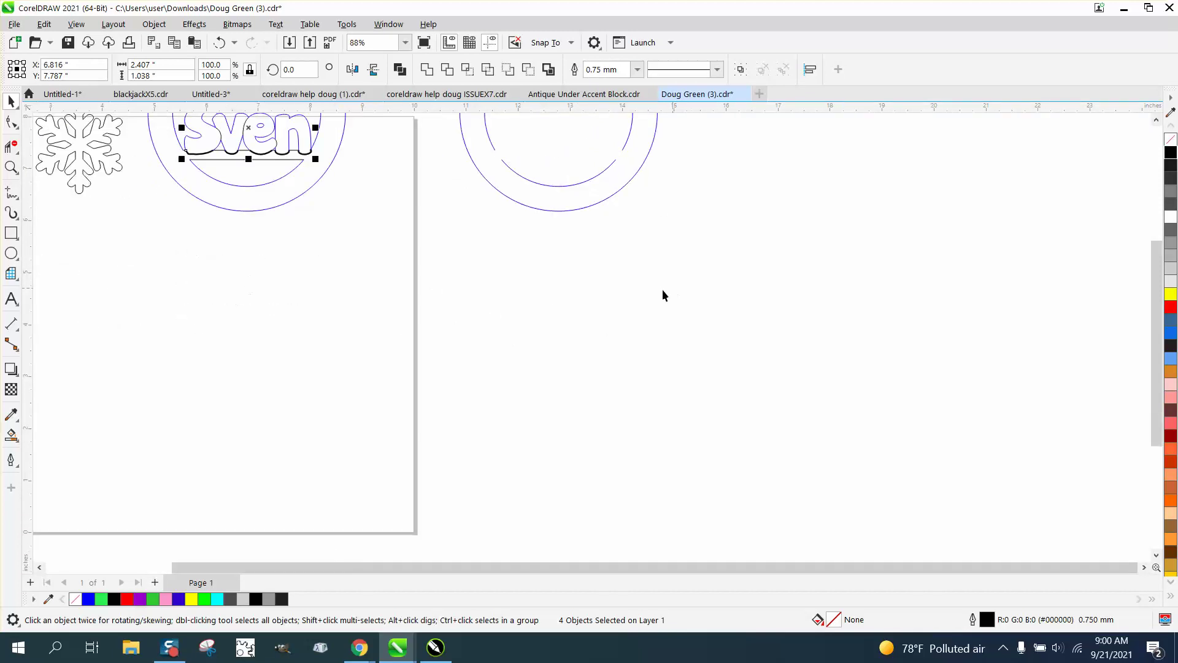
click(11, 167)
right_click(223, 252)
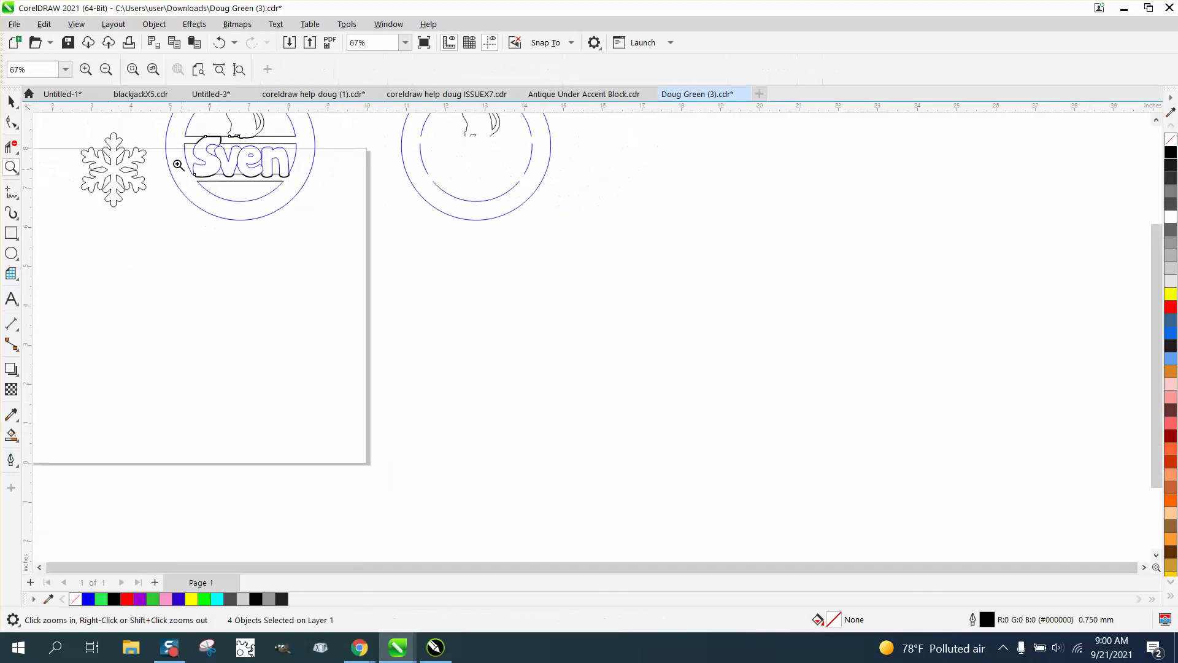
drag(163, 135, 361, 204)
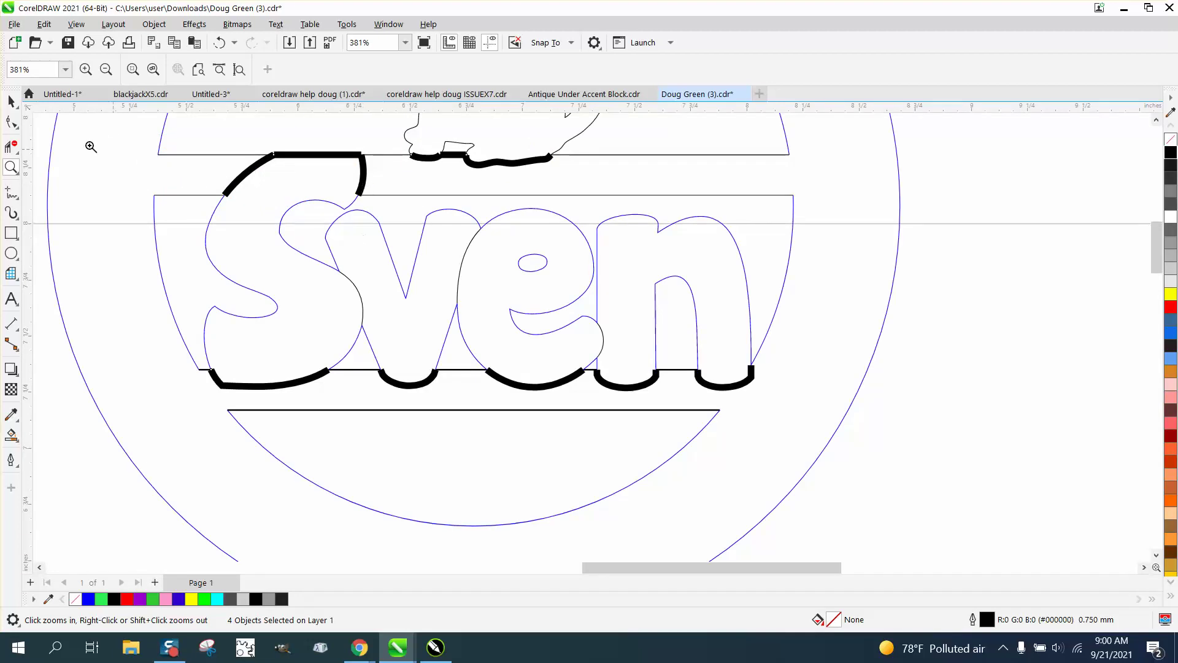
click(12, 102)
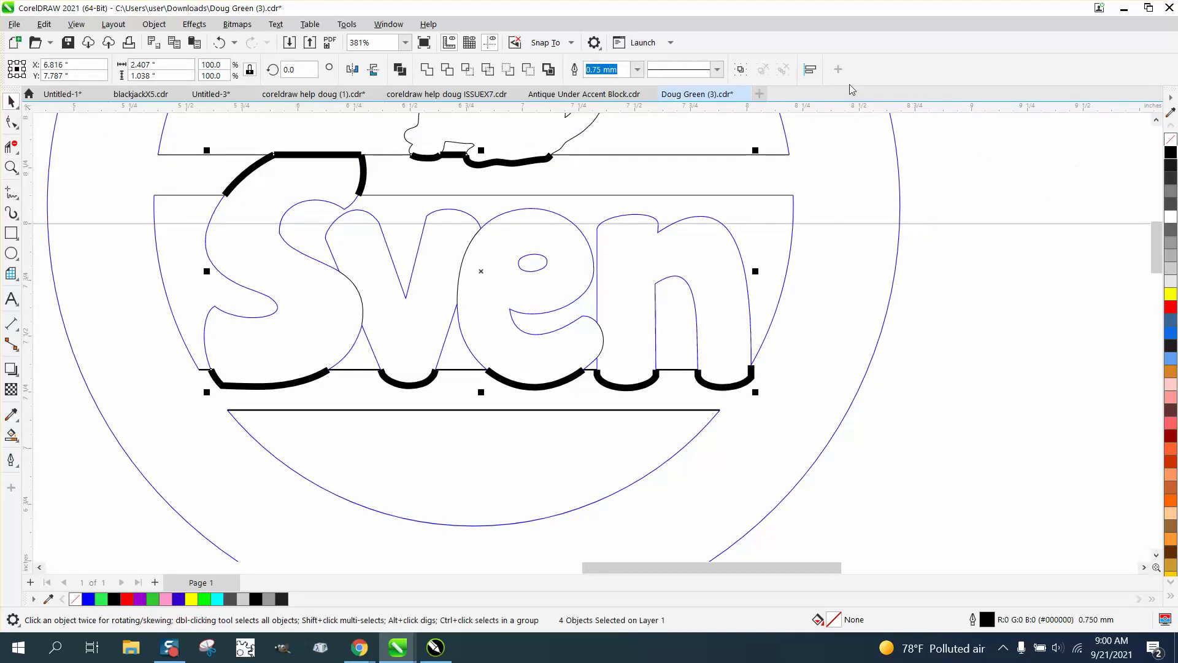
click(638, 69)
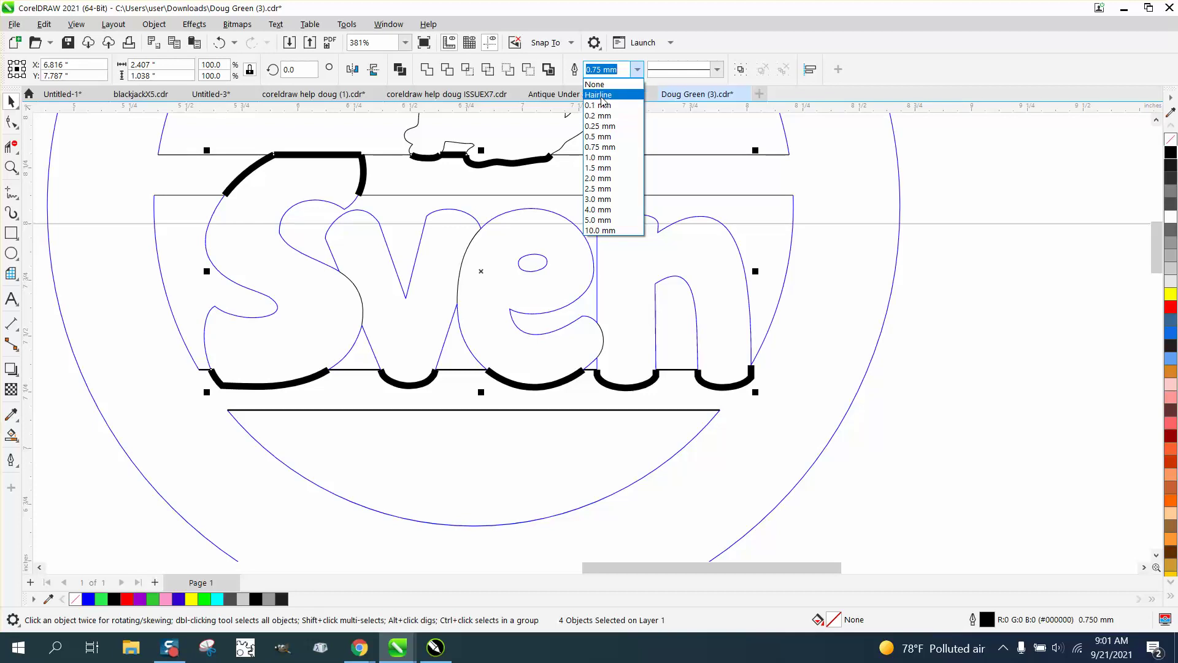
click(602, 95)
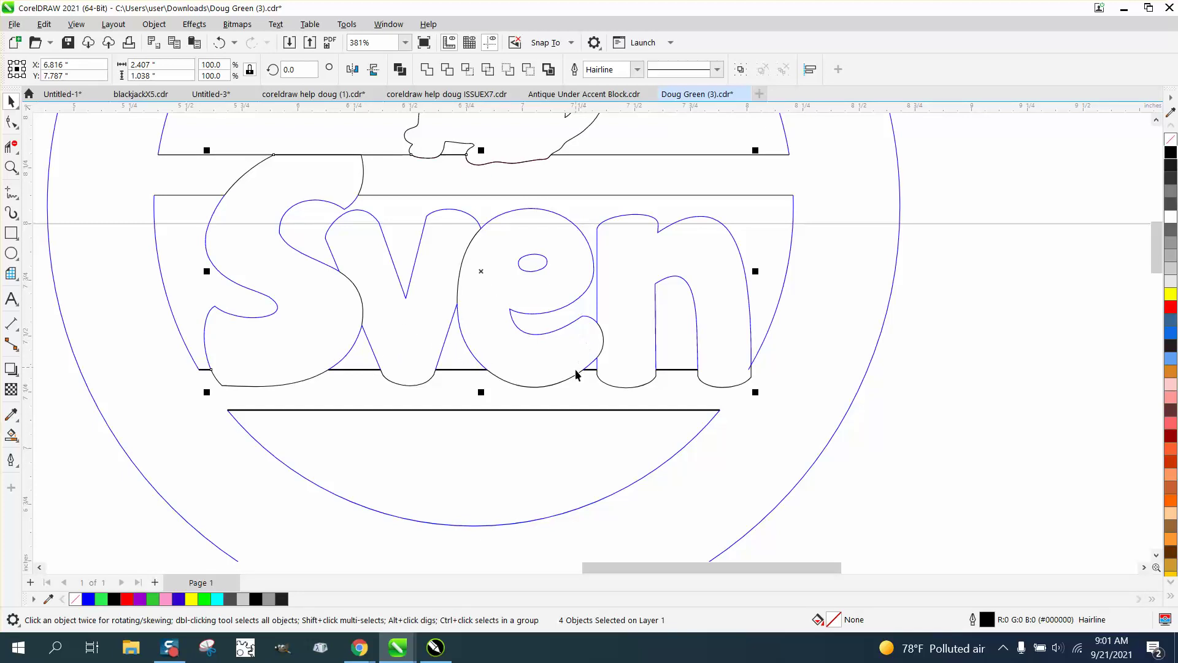
- Move the bottom arc curve downward, then undo that move
click(744, 419)
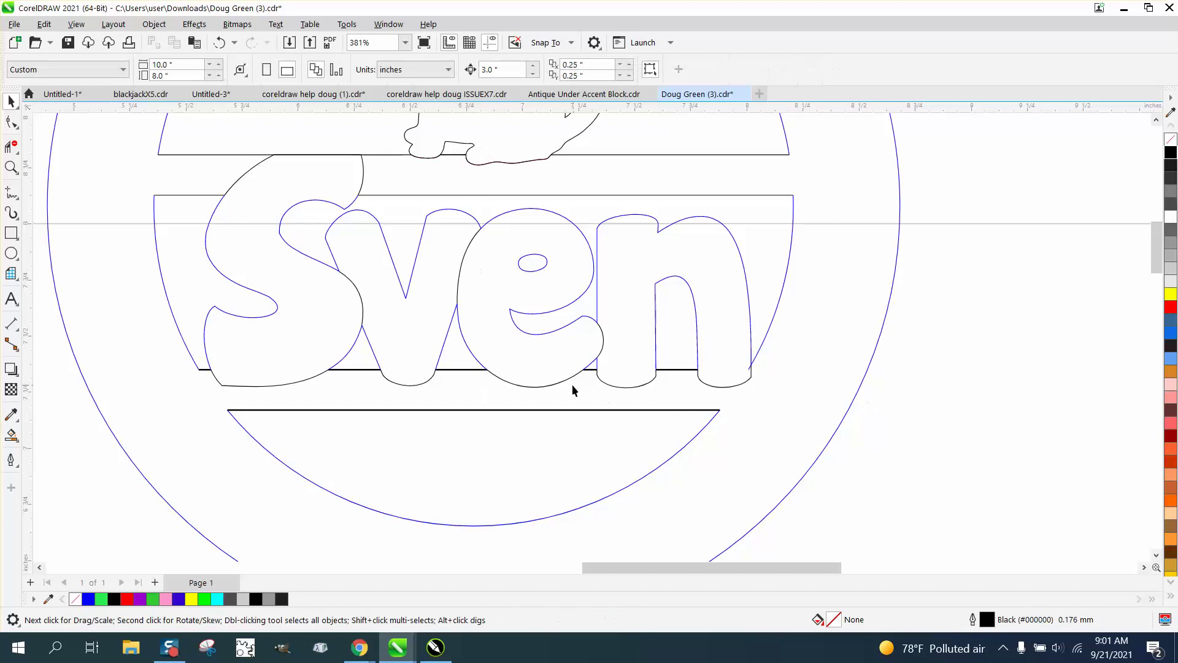
drag(562, 381, 561, 402)
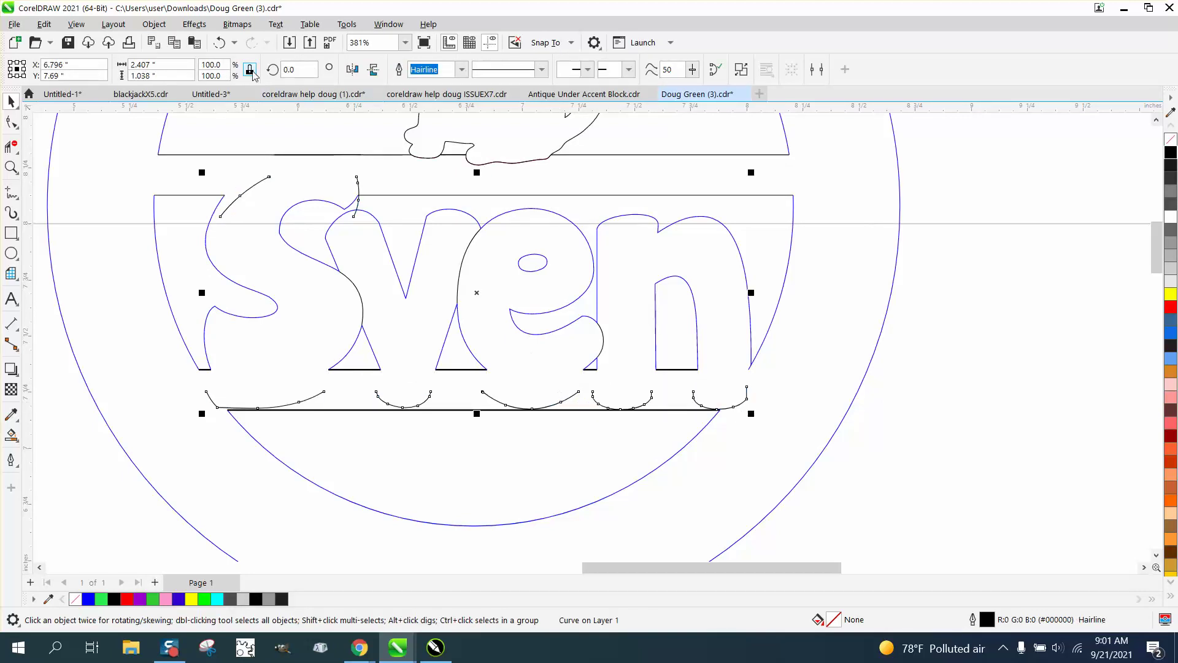
click(219, 42)
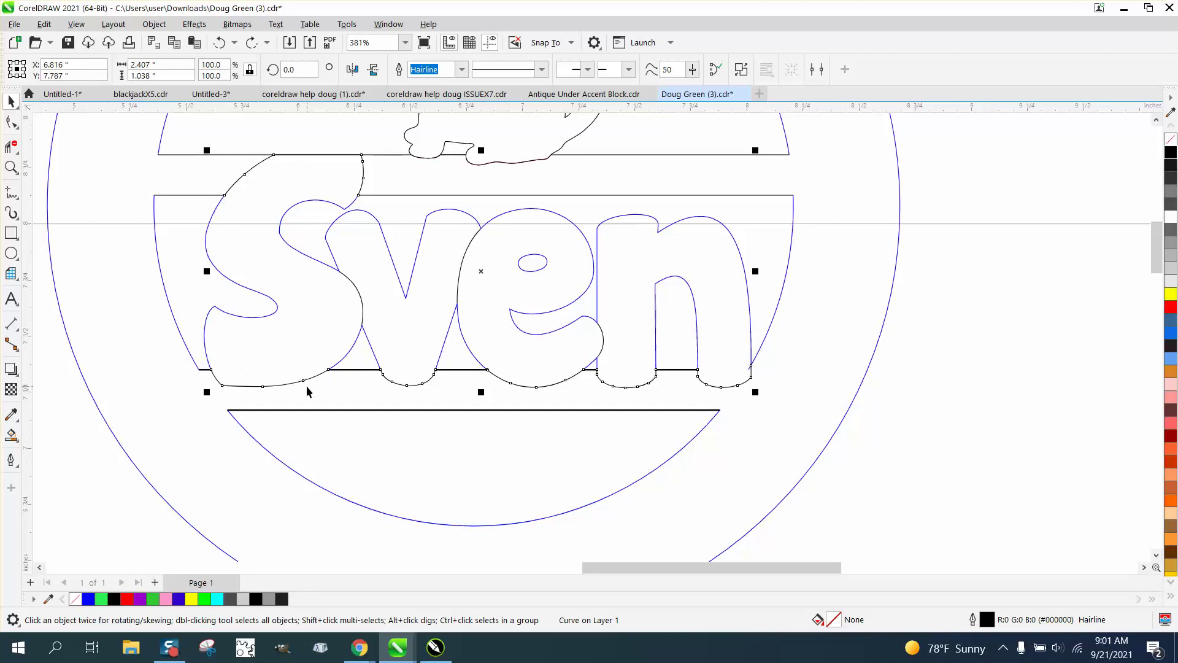
click(927, 300)
- Move the snowflake to the lower right and drag the Sven ornament down onto the page
click(467, 261)
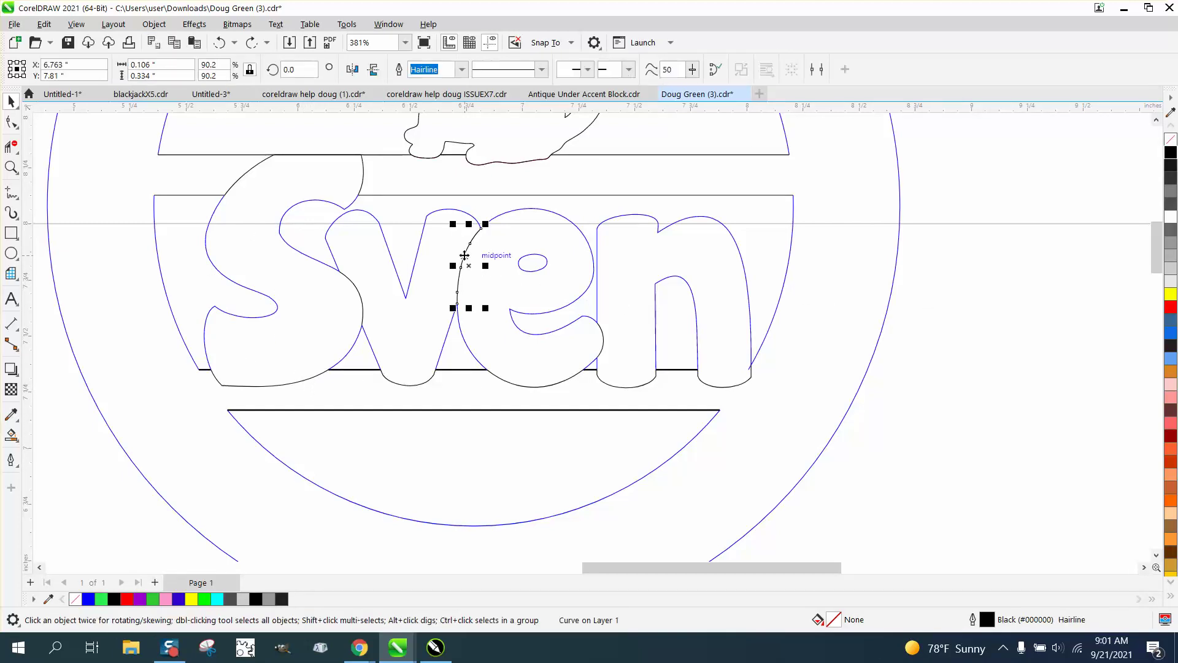
scroll(467, 261, down, 2)
scroll(686, 313, down, 4)
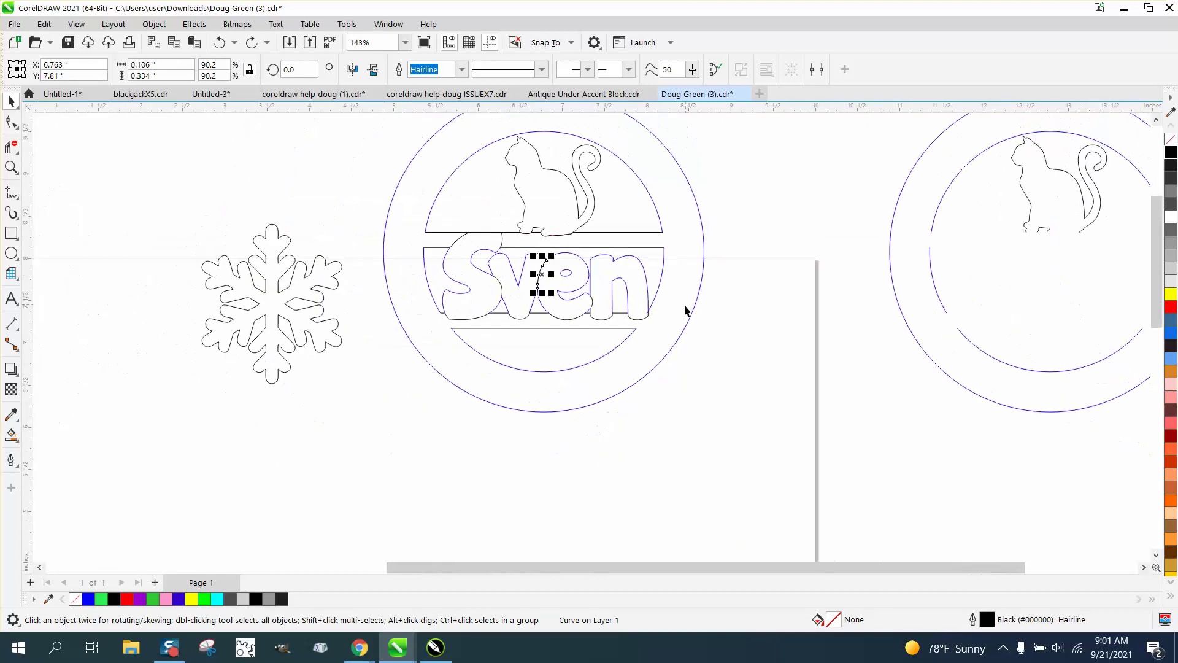
drag(388, 245, 507, 383)
mouse_move(477, 318)
mouse_down()
mouse_move(719, 433)
mouse_move(859, 437)
mouse_up()
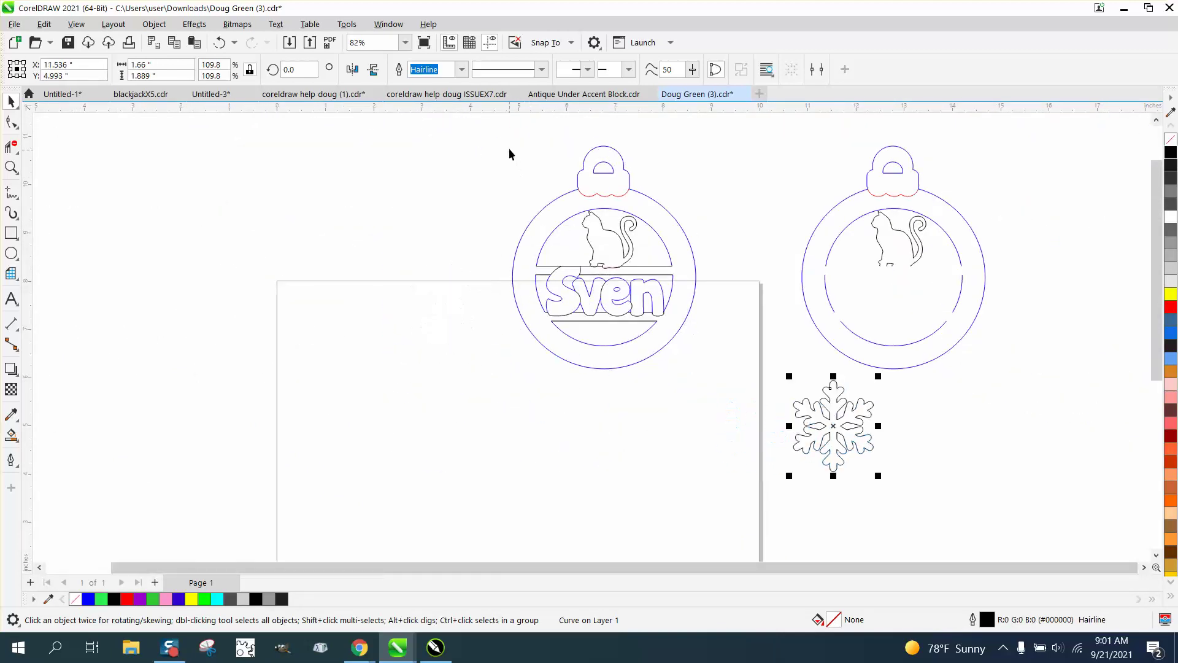
drag(510, 147, 716, 378)
drag(605, 262, 376, 402)
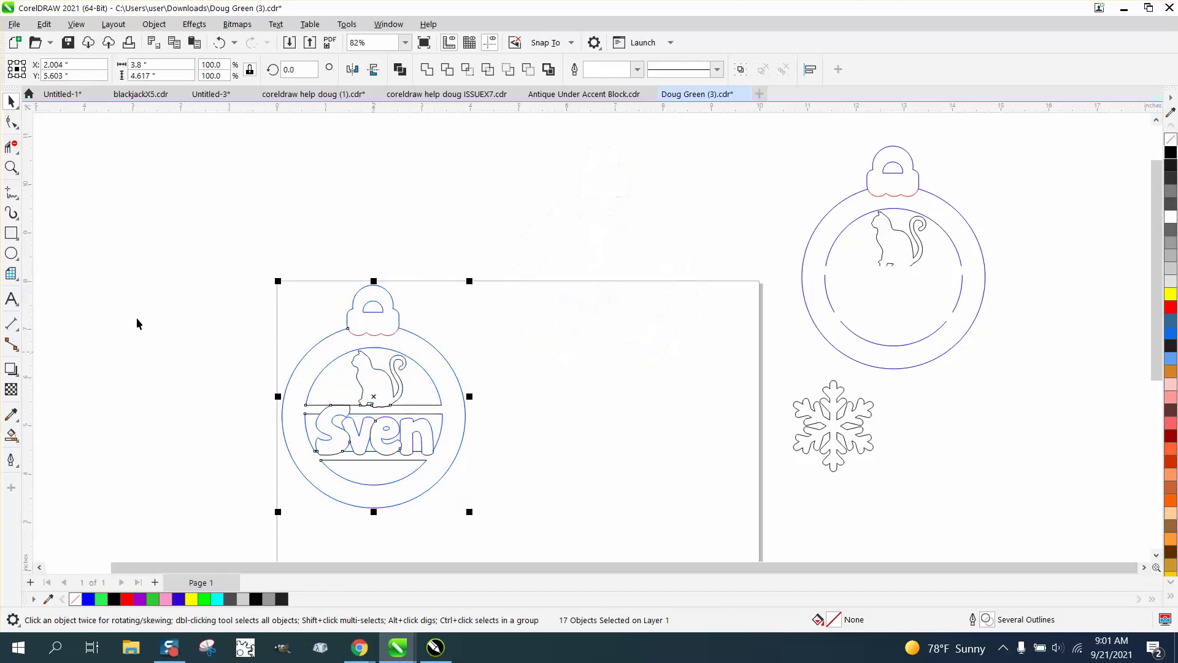
- Nudge the red scalloped curve under the bail 3 inches right
click(11, 166)
drag(241, 240, 570, 521)
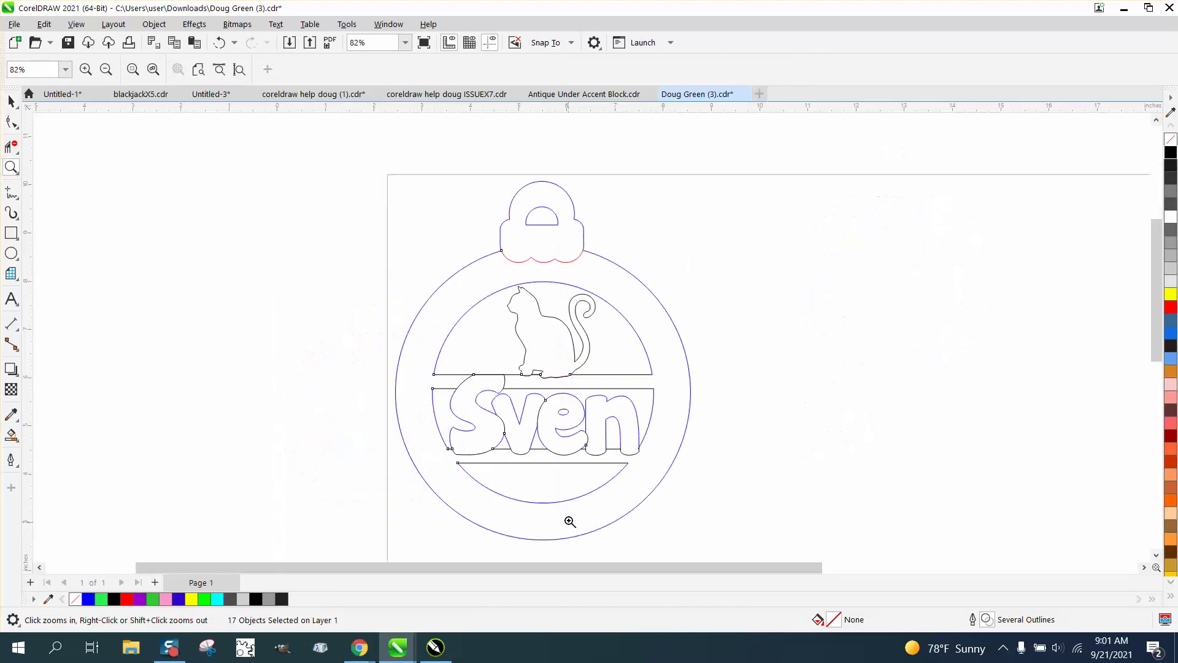
click(11, 102)
click(548, 267)
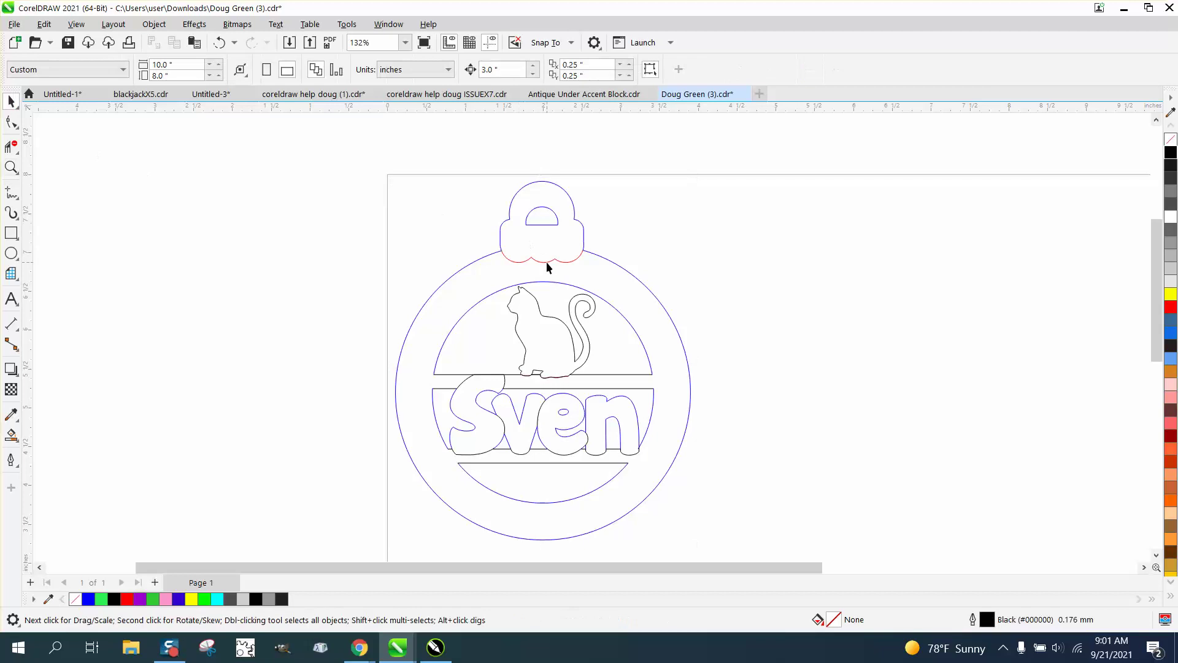
click(545, 263)
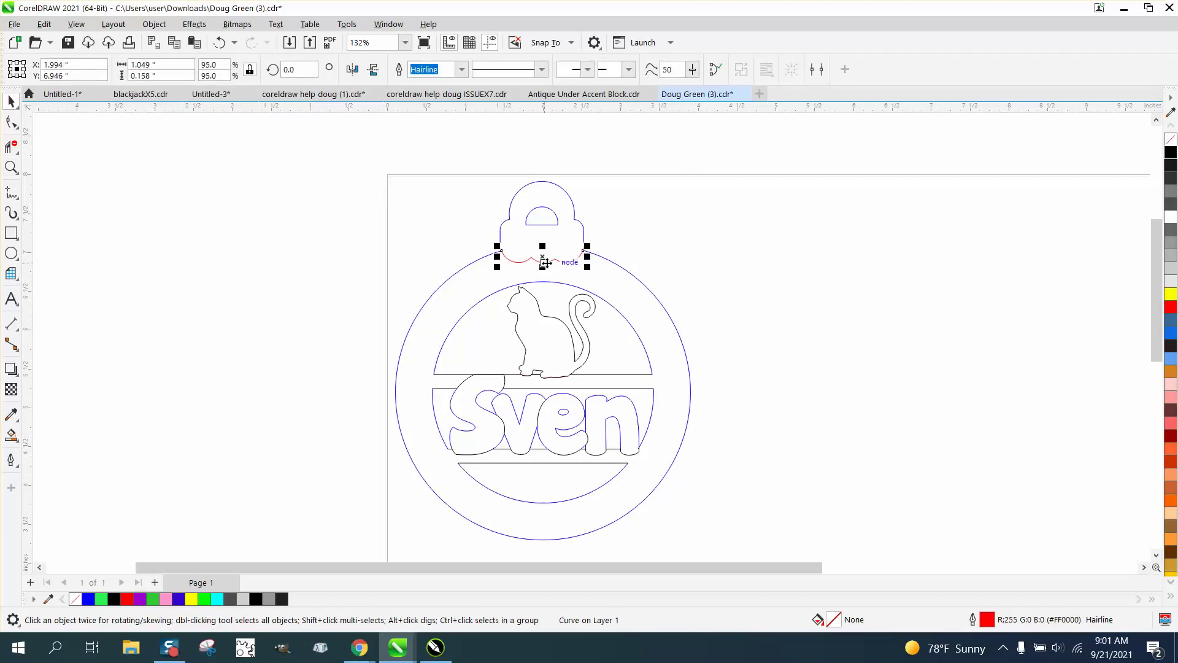
key(Right)
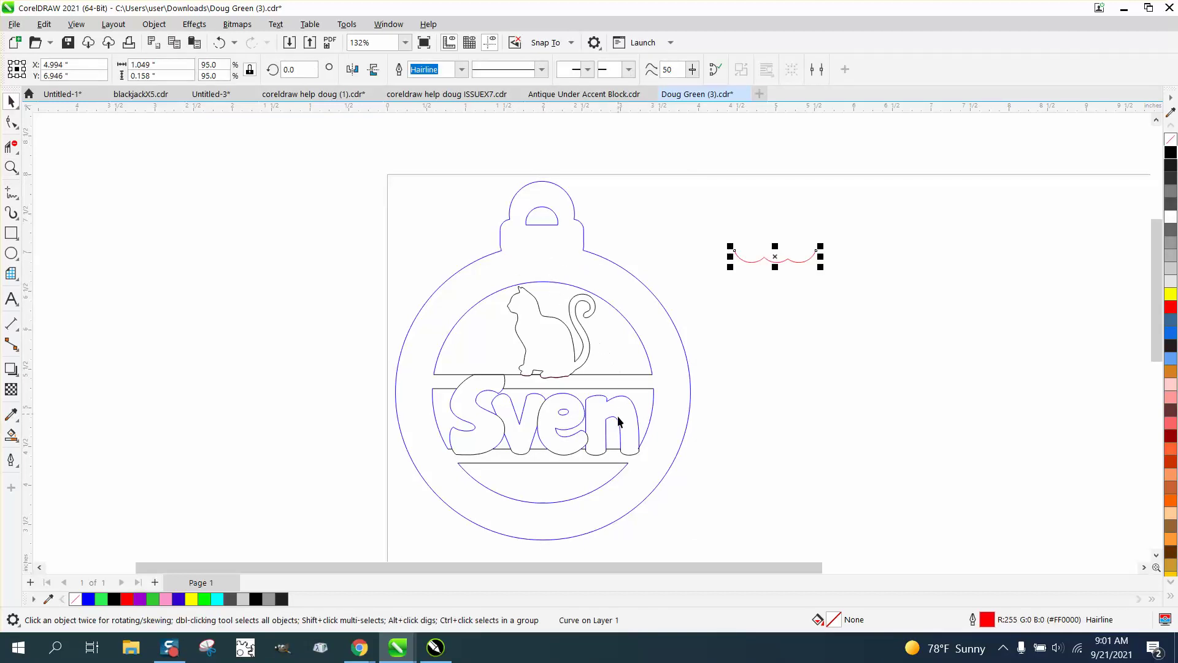
- Nudge the stray curves under Sven and at the cat's base 3 inches right; open and close Calculator
click(627, 455)
key(Right)
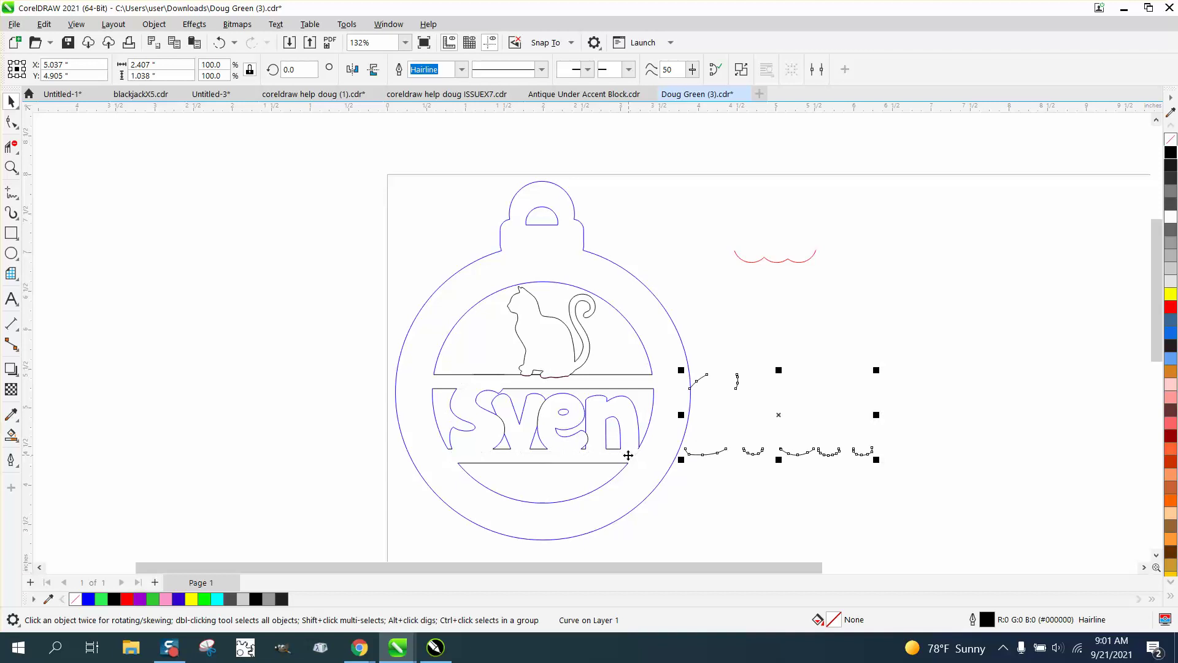
click(558, 378)
key(Right)
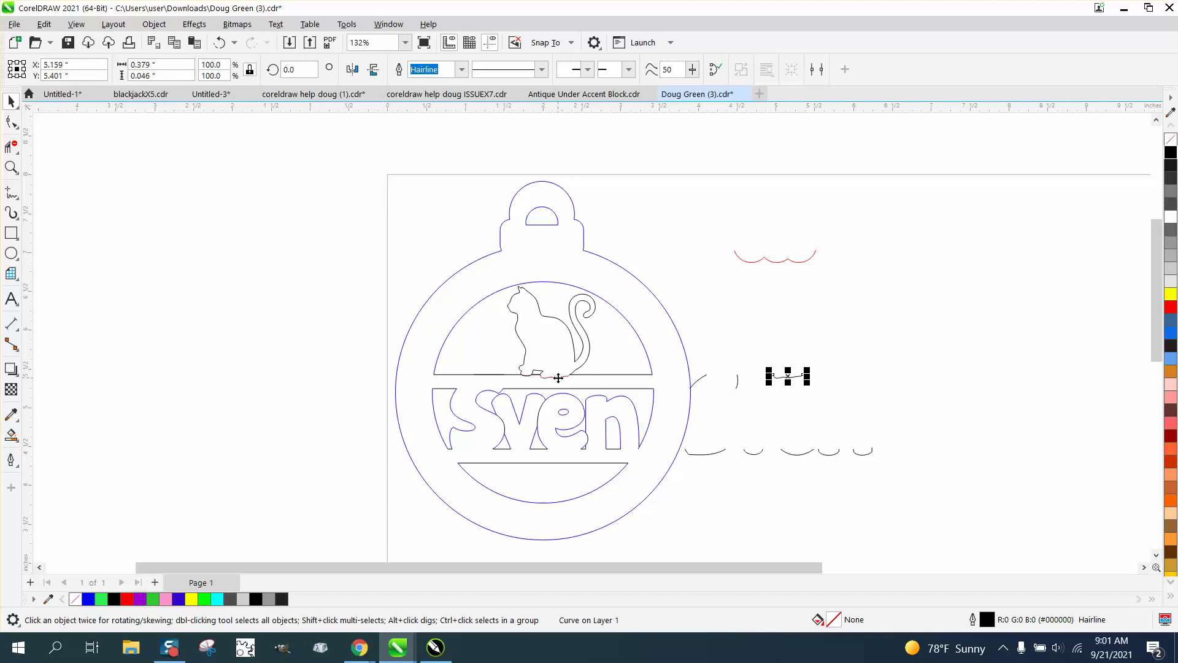
click(558, 380)
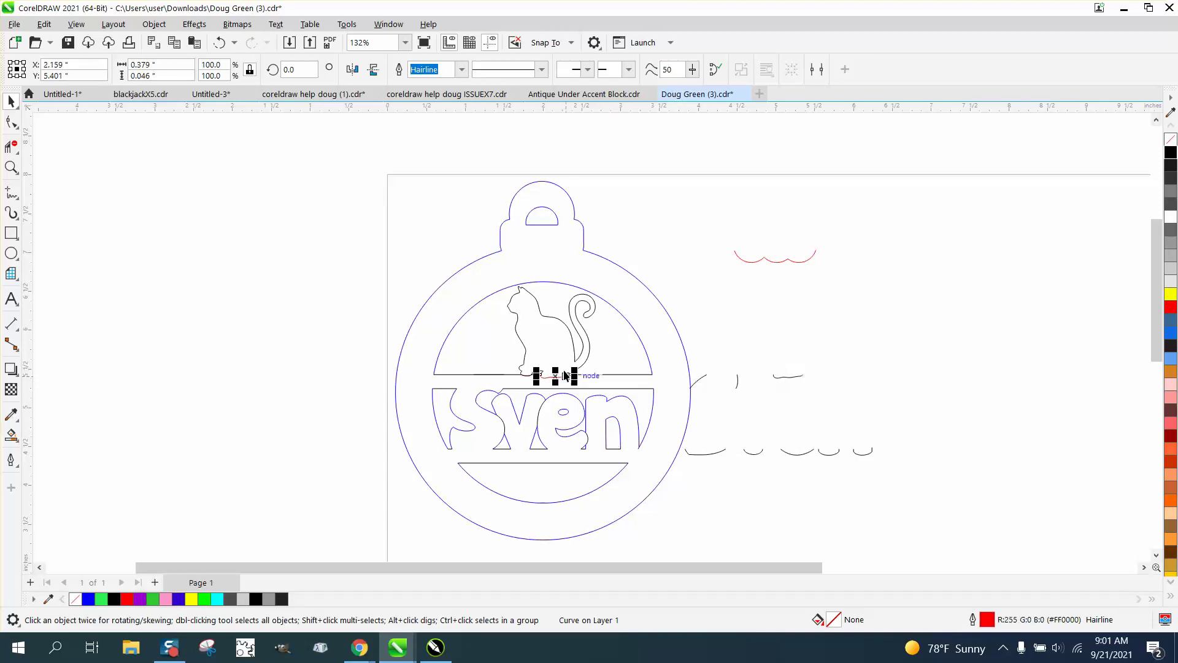
key(XF86Calculator)
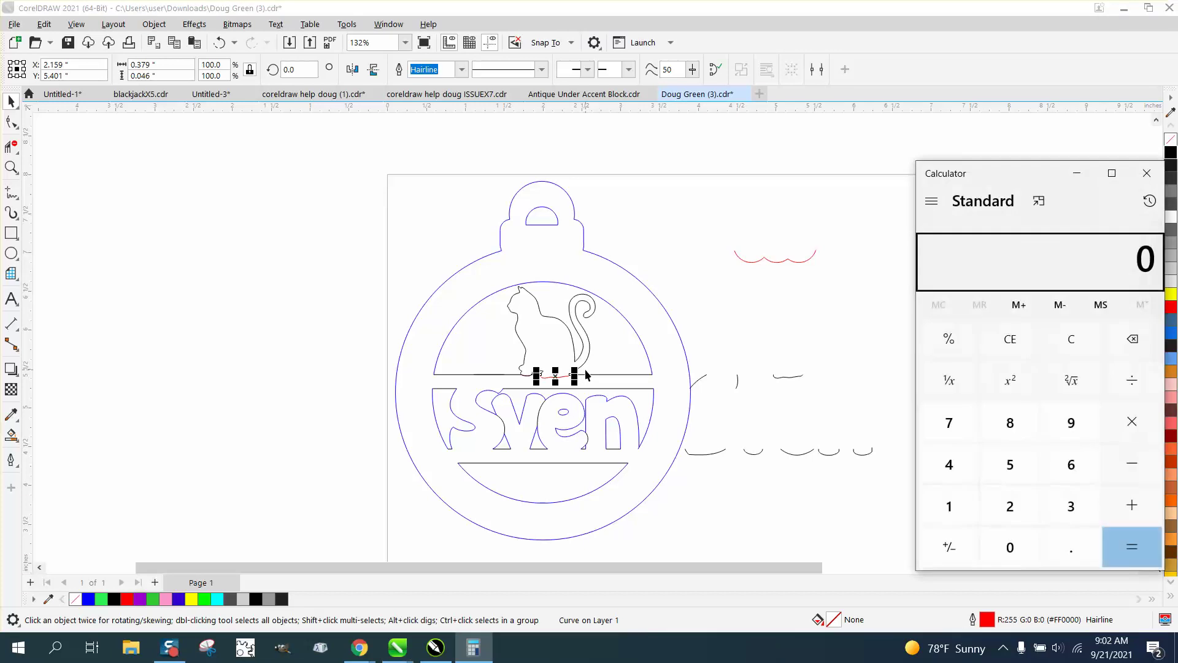
click(1146, 172)
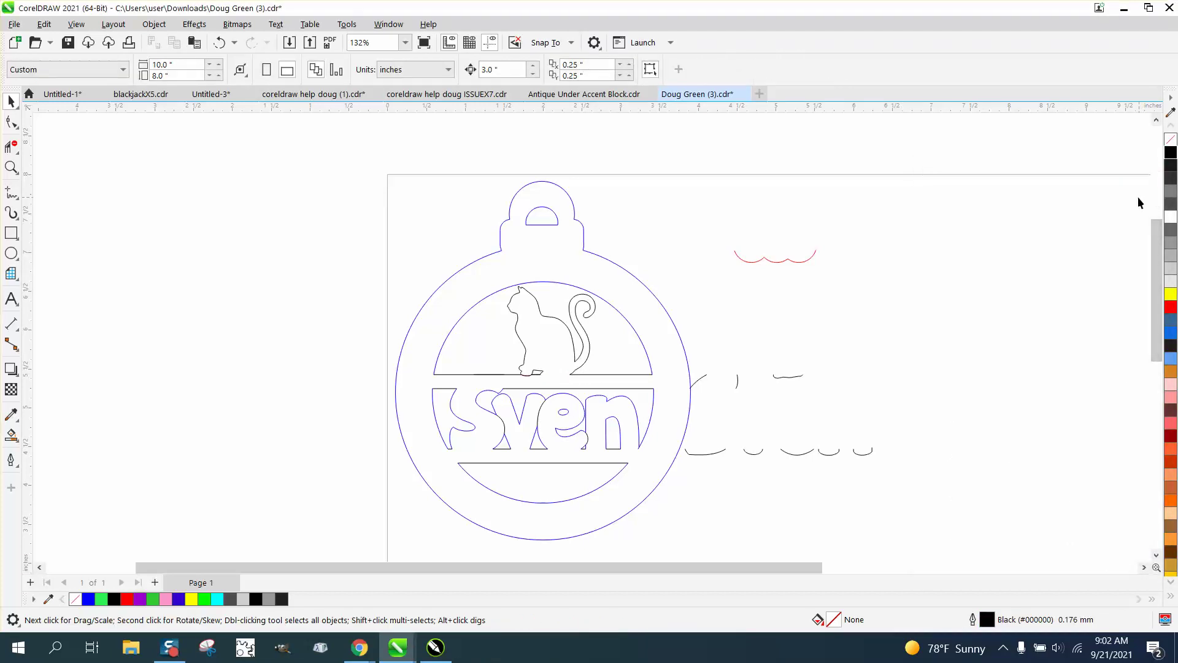
click(11, 435)
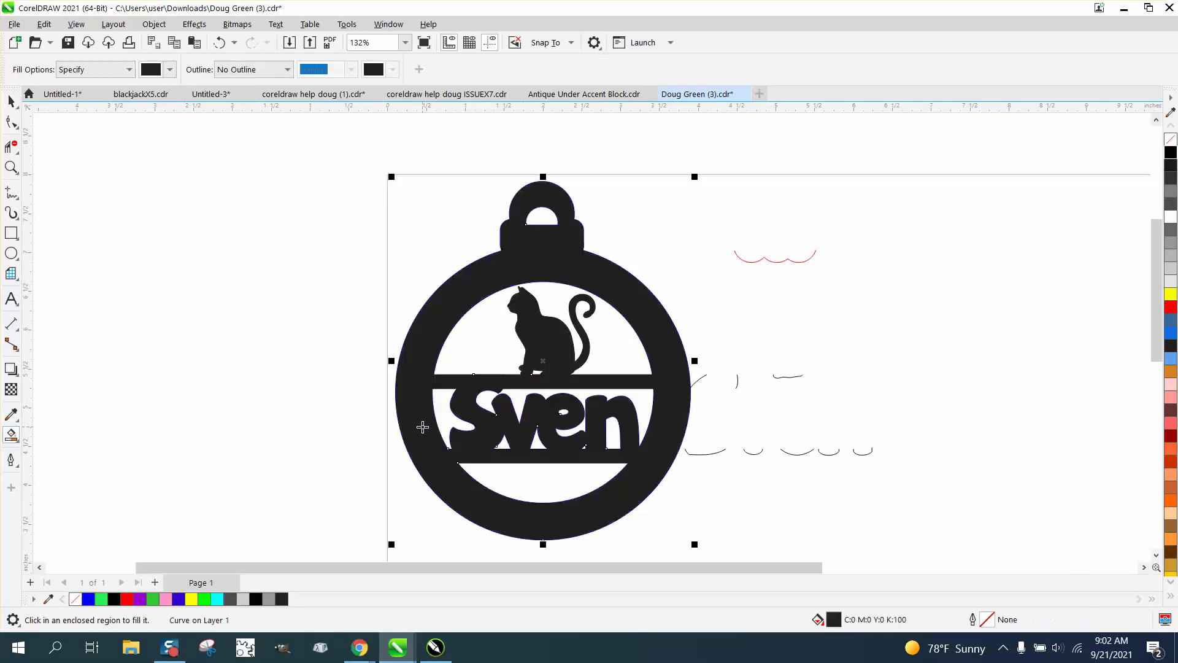
click(219, 43)
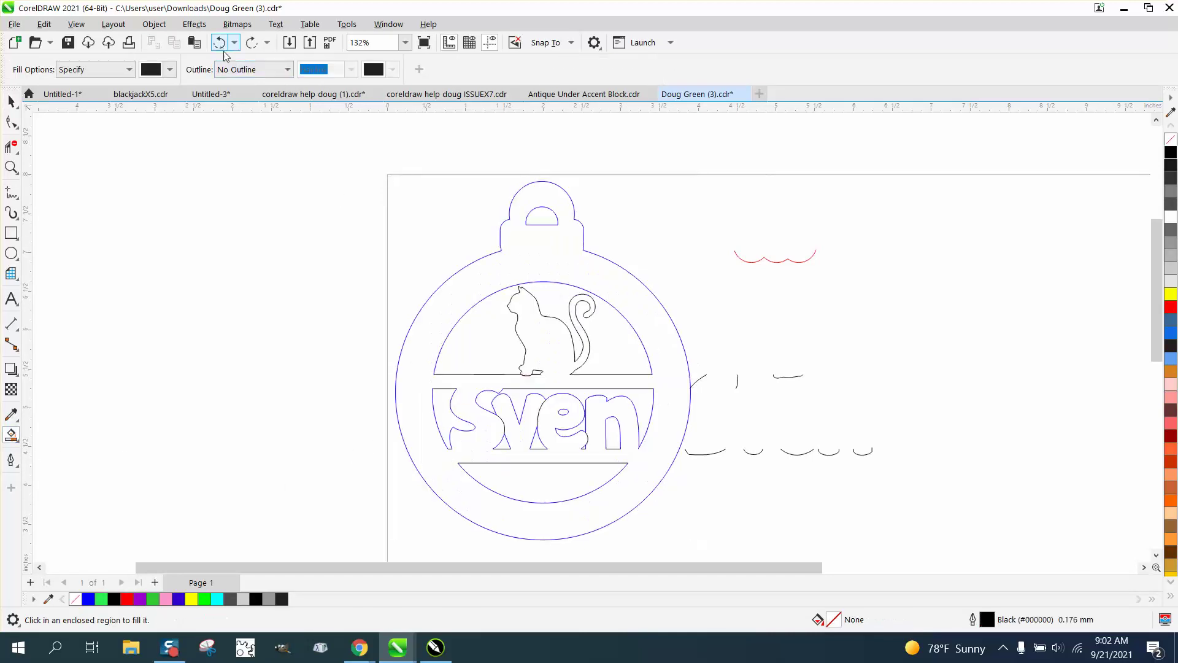
click(11, 101)
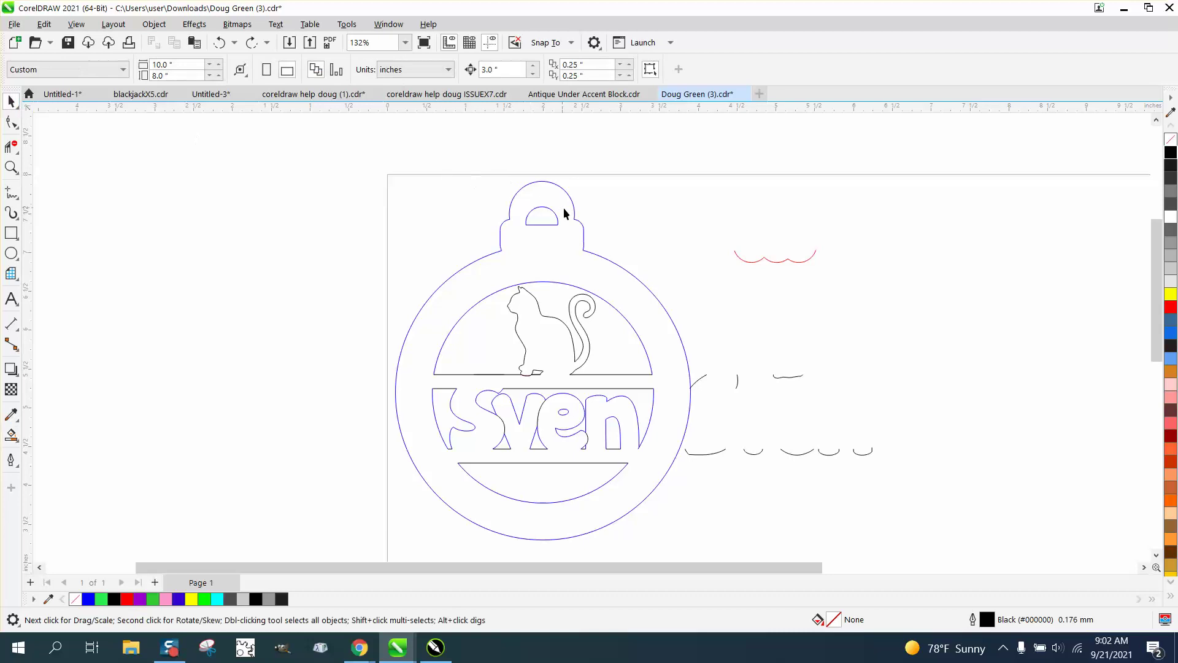
- Nudge the three leftover curves 9 inches left, then give the whole ornament a red hairline outline
mouse_move(667, 205)
mouse_down()
mouse_move(904, 502)
mouse_move(919, 503)
mouse_up()
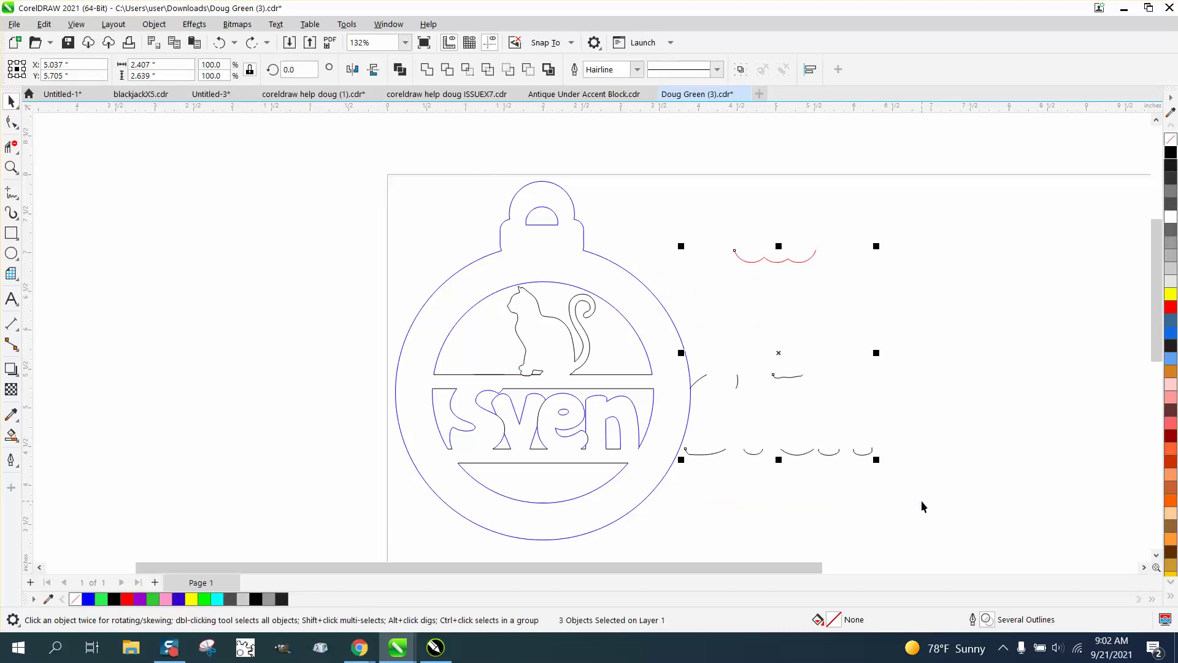
key(Left)
key(Left)
key(Left)
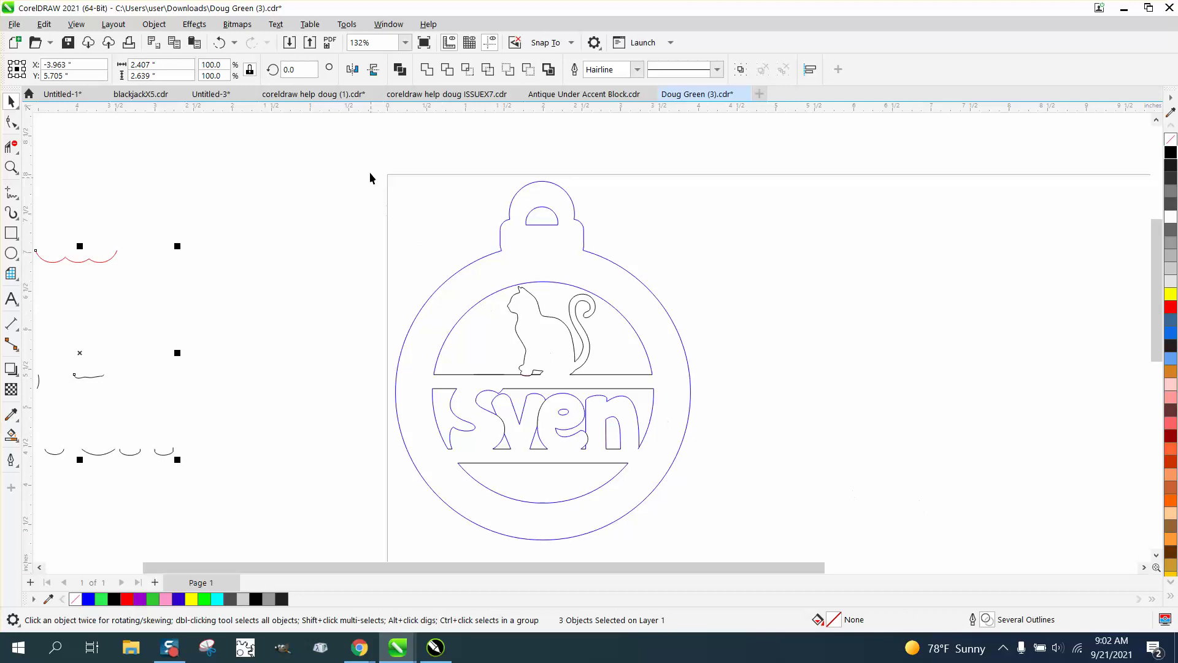
drag(363, 164, 761, 547)
scroll(676, 508, down, 2)
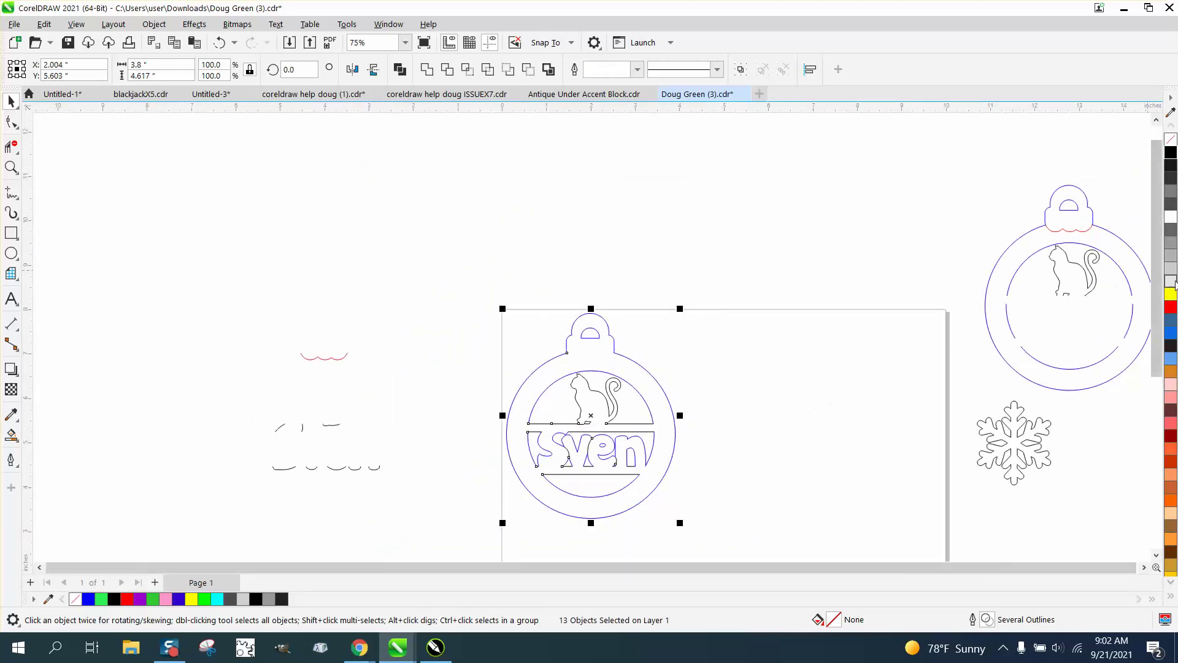
right_click(1170, 309)
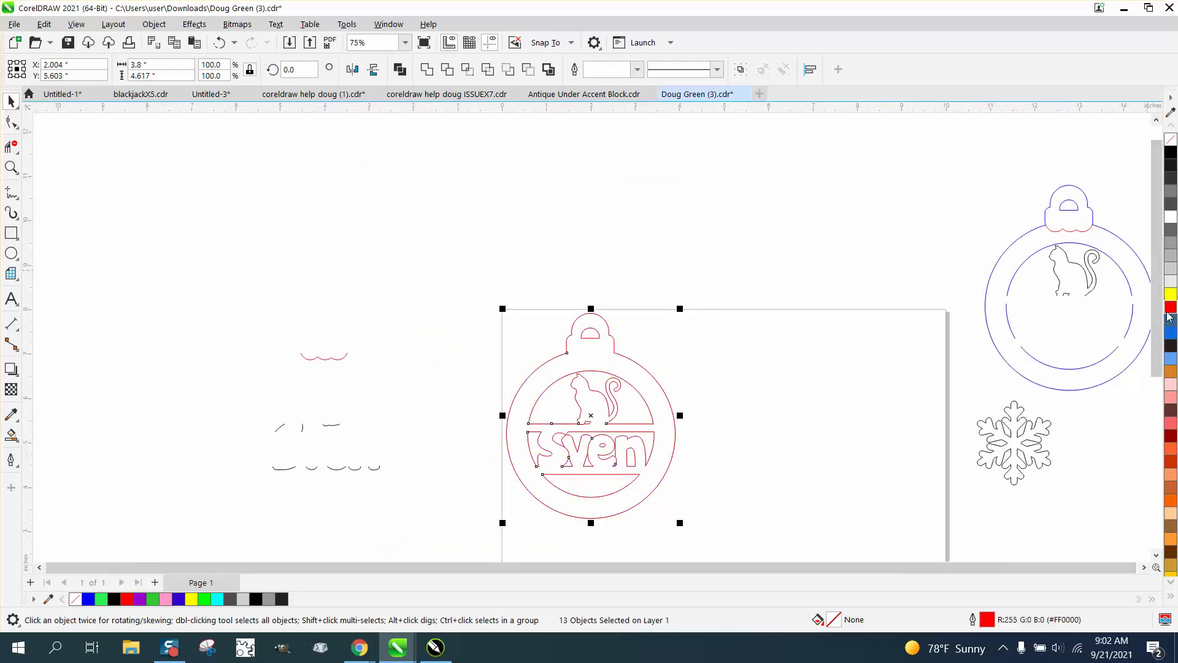
double_click(987, 626)
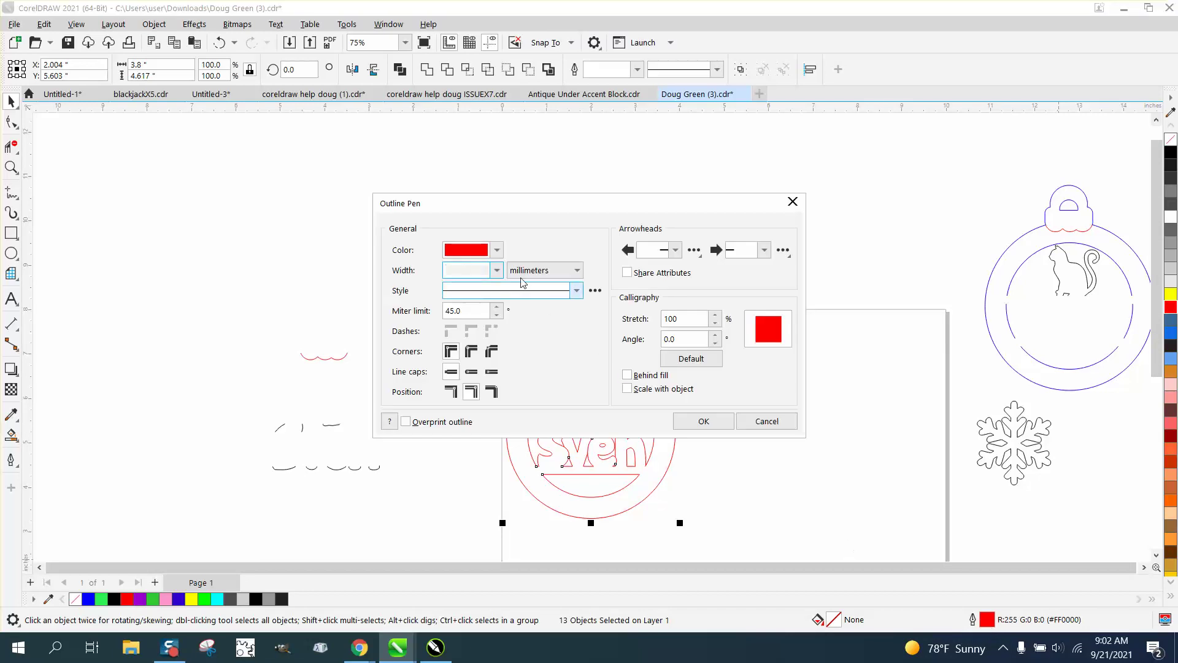
click(496, 270)
click(468, 295)
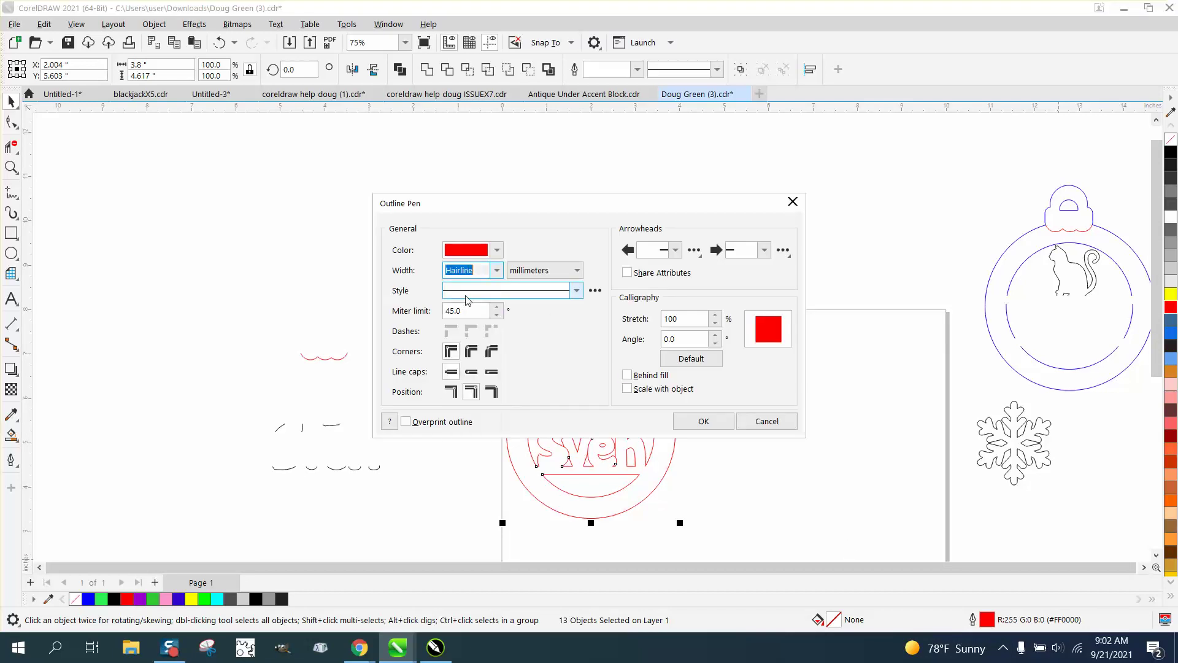
click(704, 421)
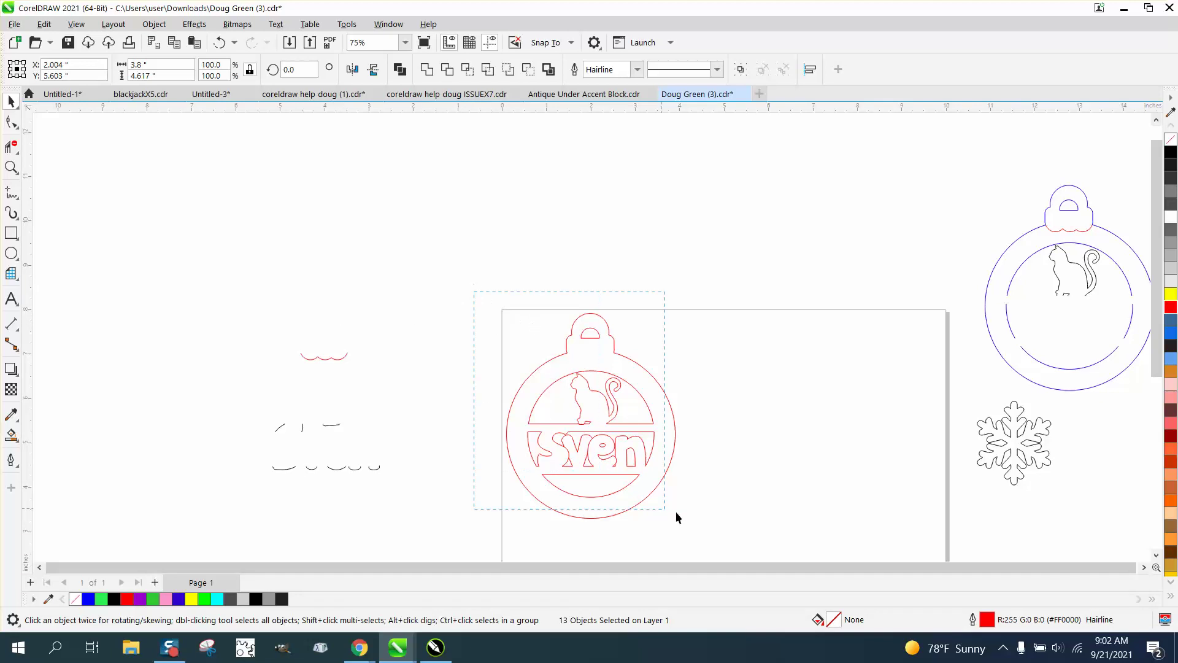
- Move the red ornament 6 inches up; outline the three leftover curves black and move them 6 inches right
drag(676, 512, 684, 525)
key(Up)
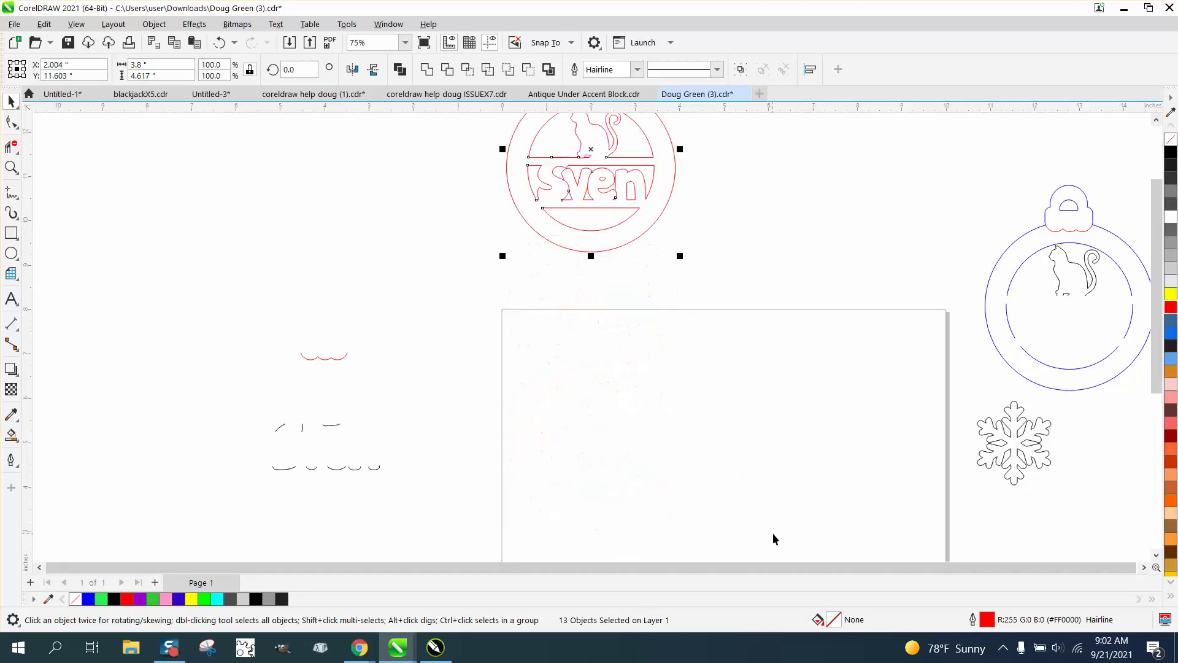
drag(224, 324, 229, 369)
drag(426, 510, 426, 511)
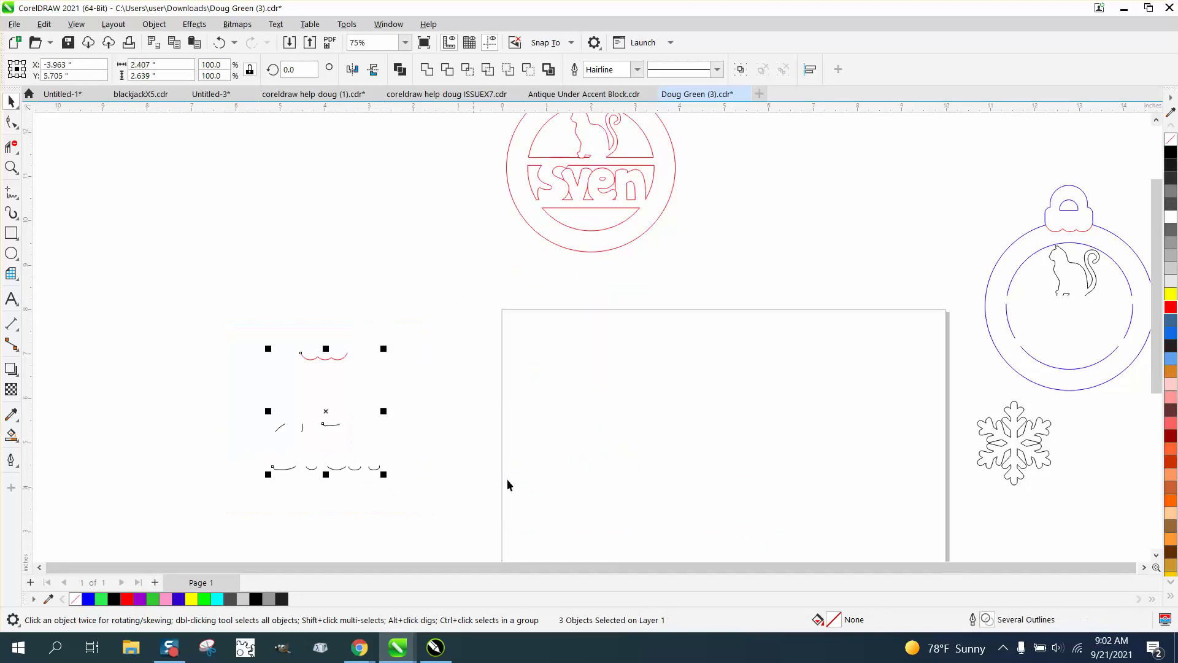
right_click(1172, 153)
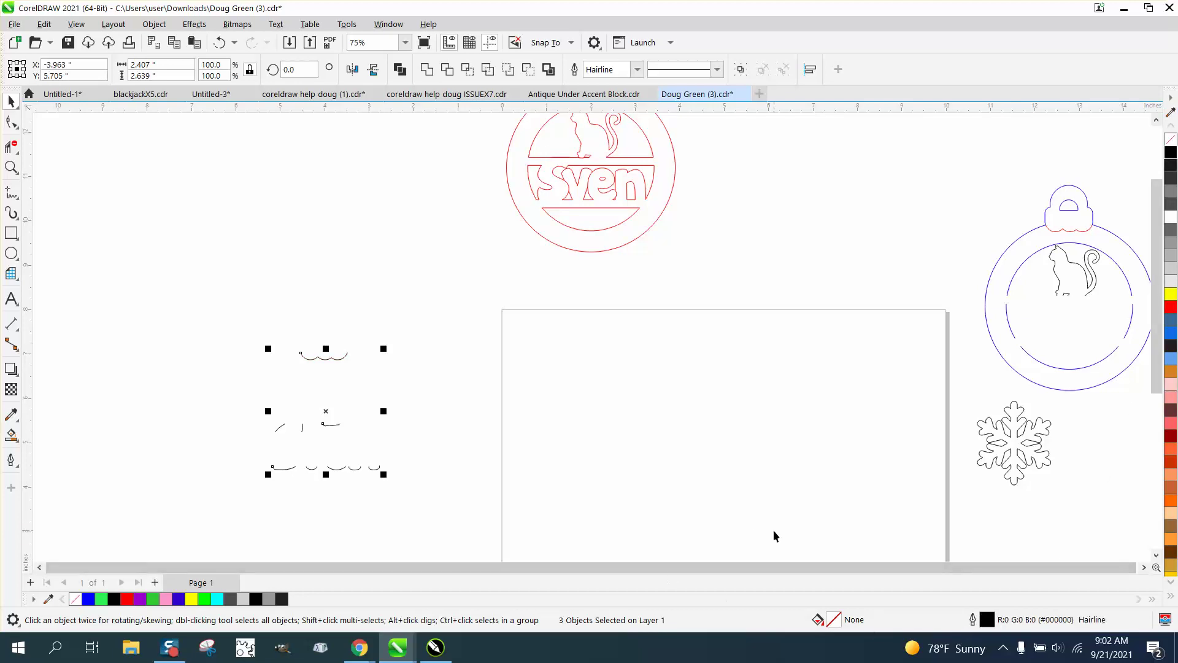
key(Right)
key(Right)
key(Right)
key(Right)
key(Right)
key(Right)
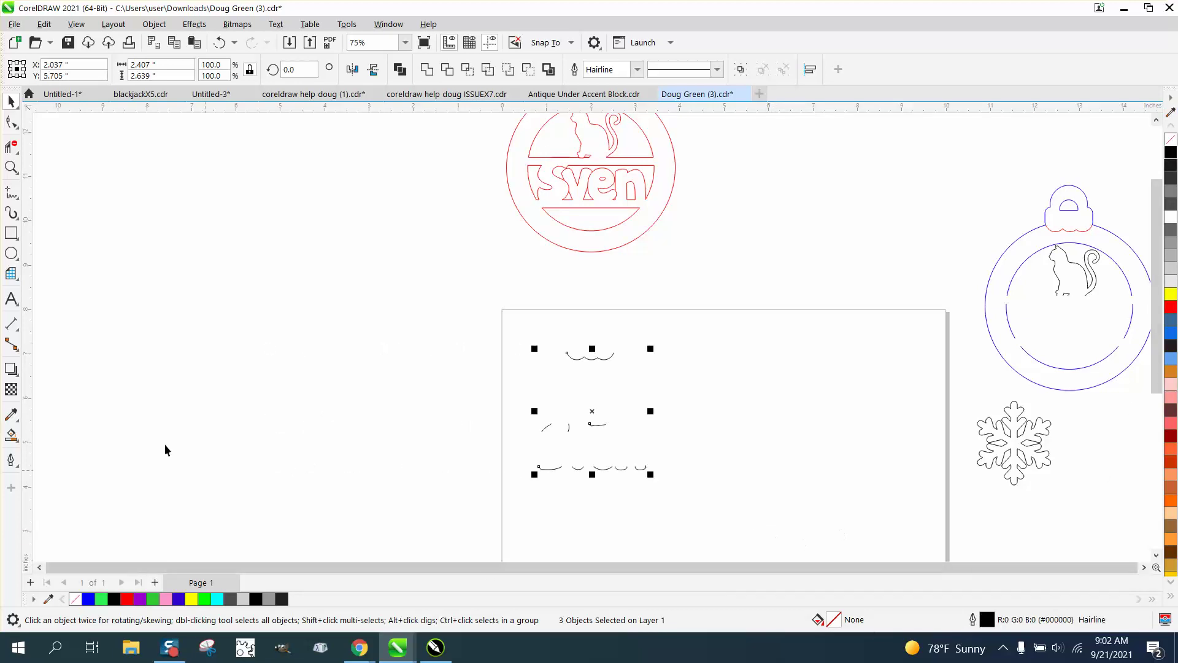
click(11, 166)
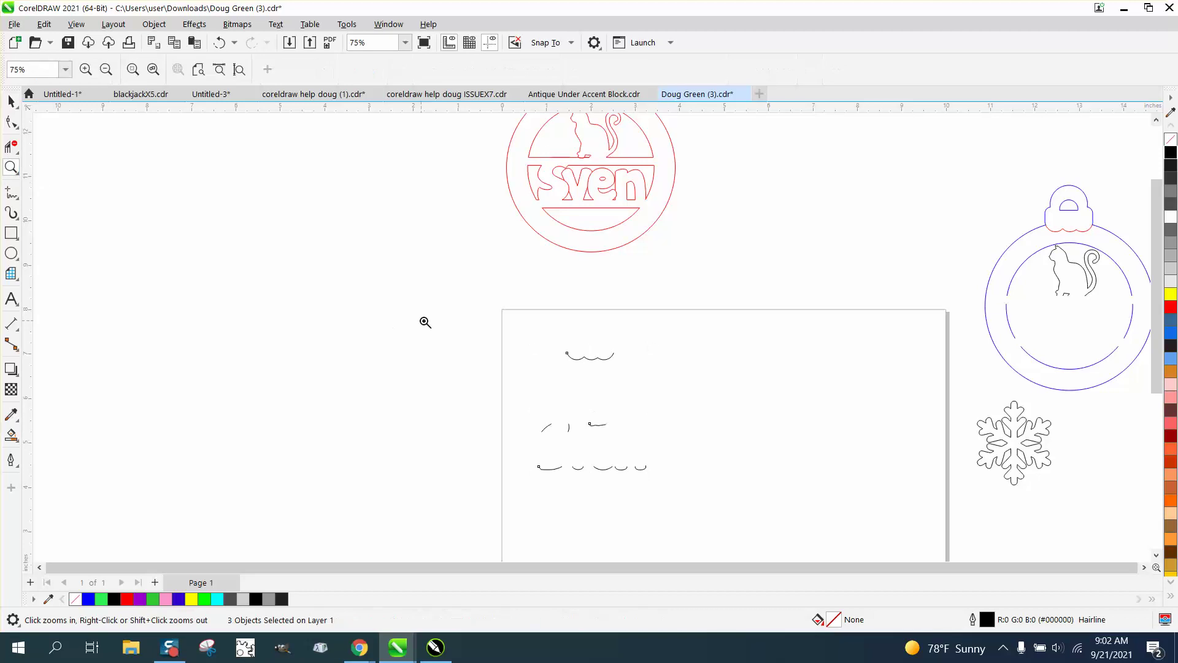
drag(441, 308, 799, 529)
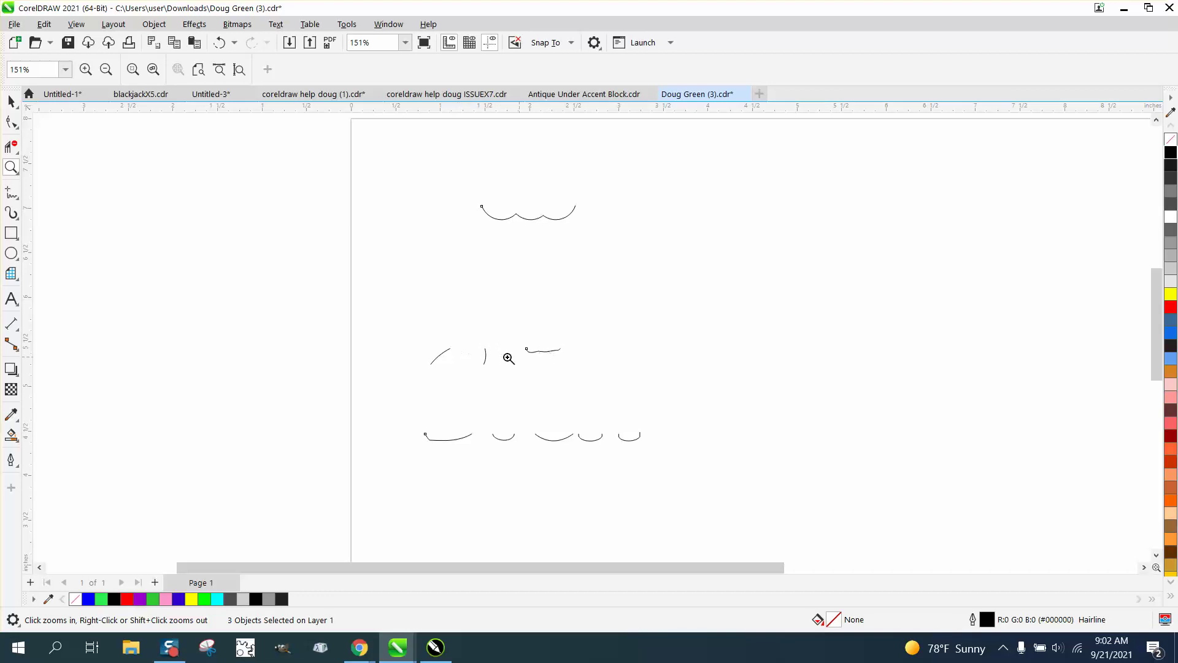
scroll(559, 361, down, 2)
- Draw a 10 × 4.926-inch bed rectangle across the upper page
scroll(556, 362, down, 1)
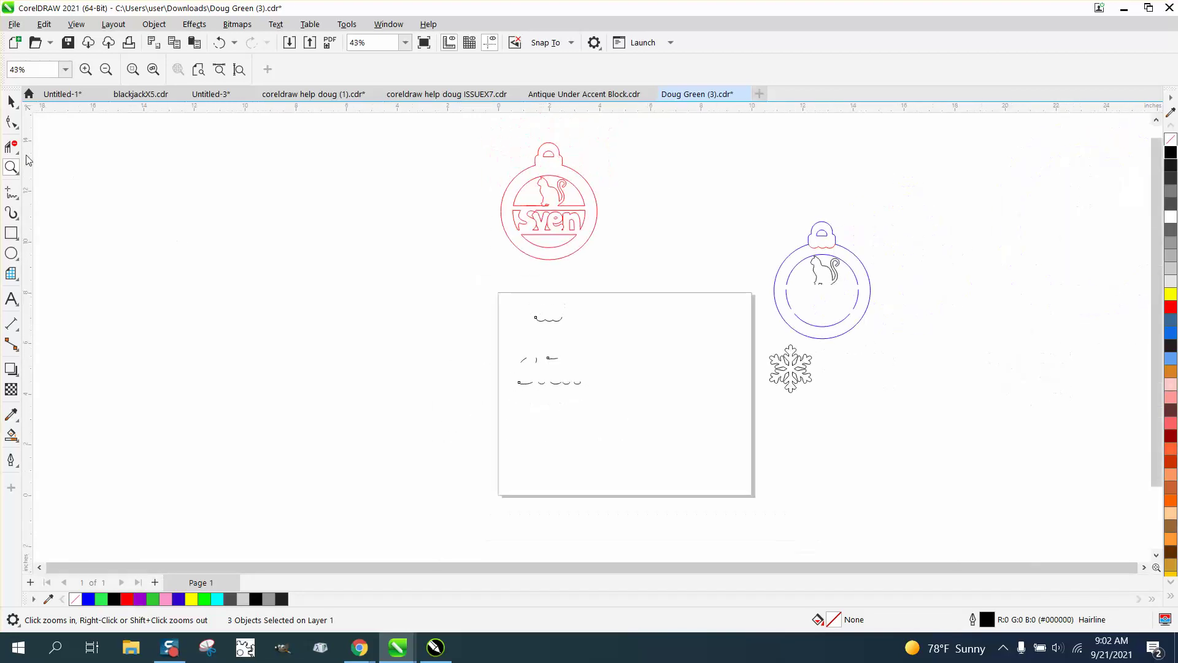
click(11, 101)
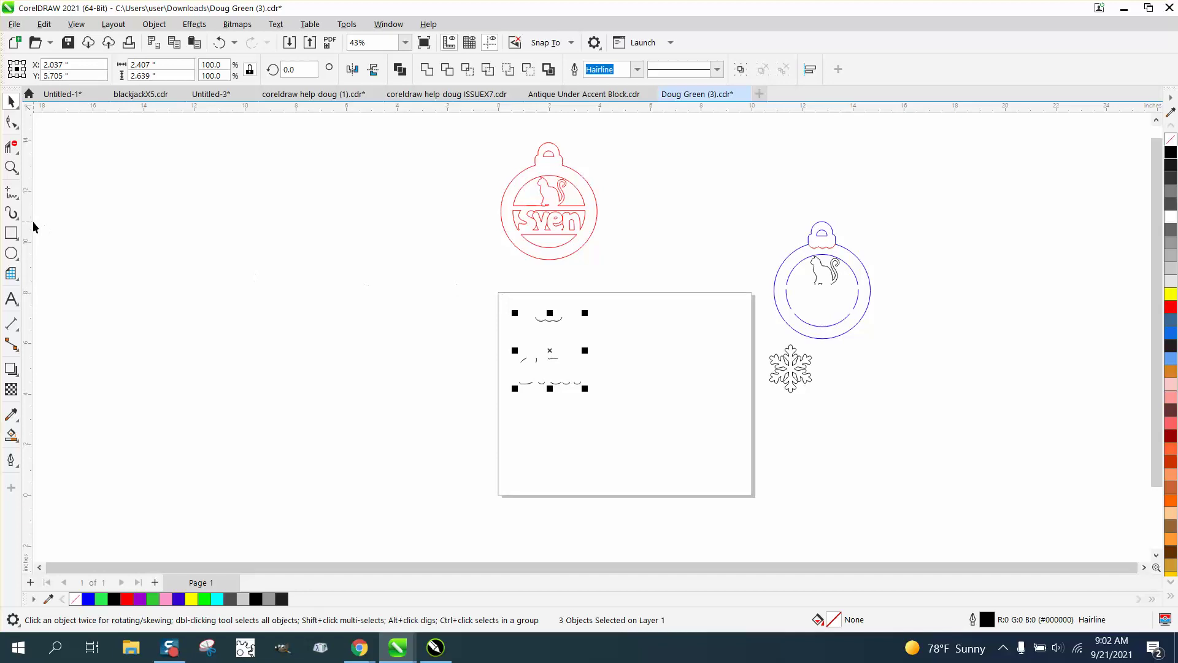
click(11, 233)
drag(499, 307, 752, 417)
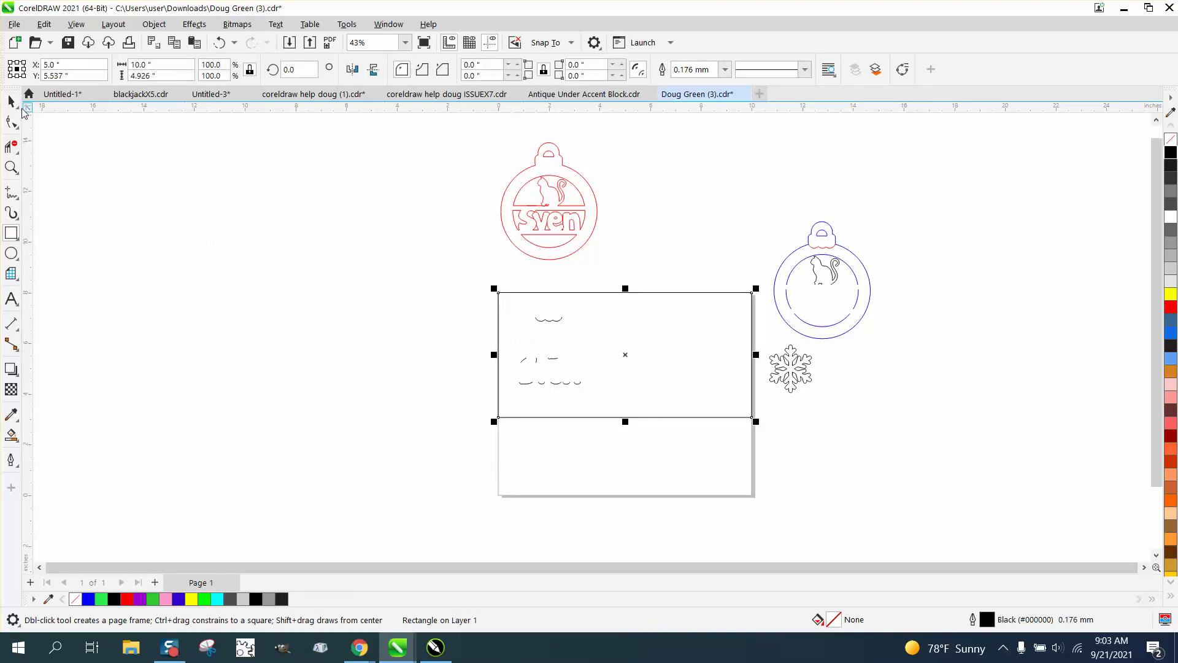
- Nudge the three curves left out of the rectangle and the red ornament down into it
click(12, 102)
drag(444, 303, 618, 405)
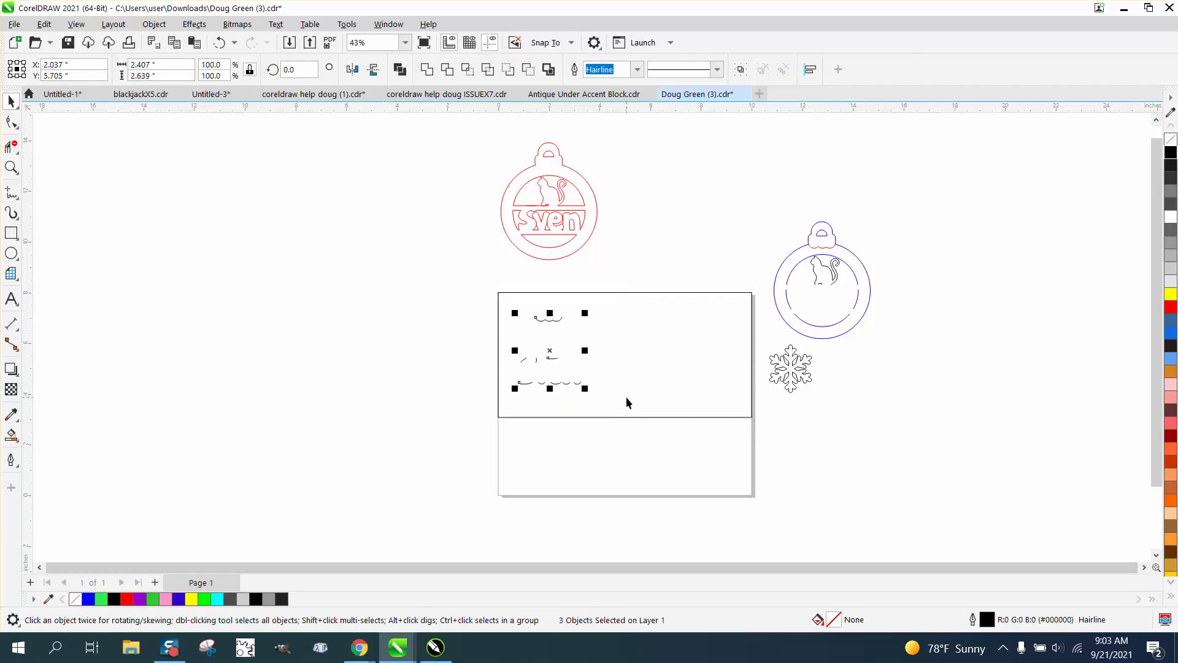
key(Left)
key(Left)
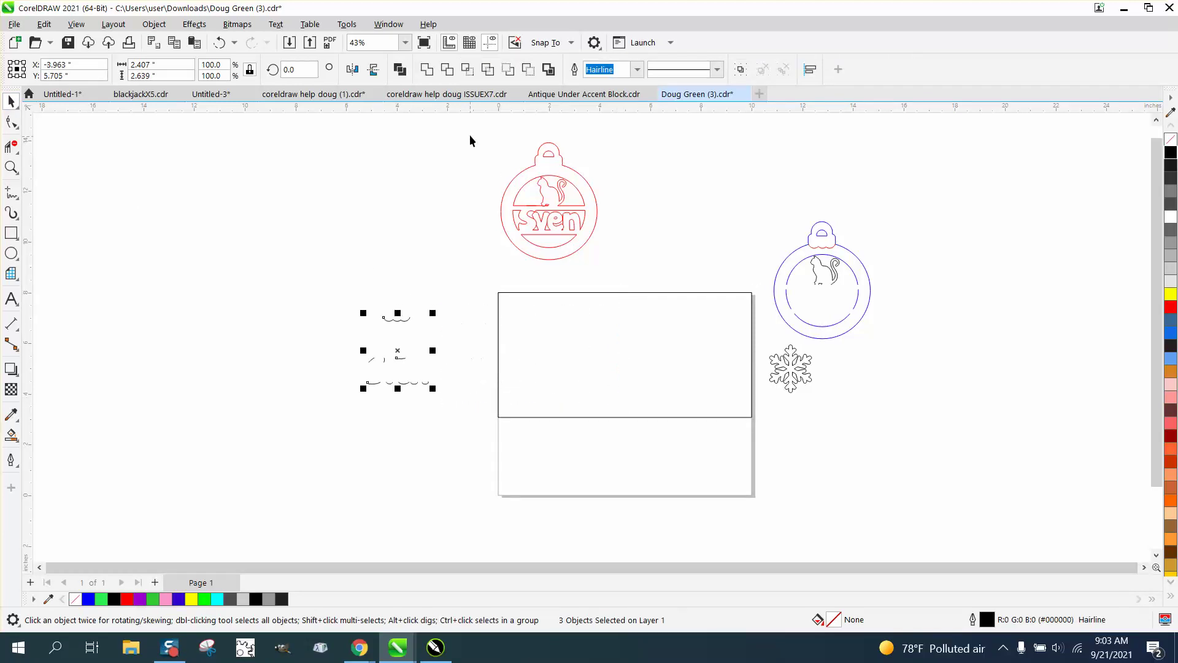
drag(470, 139, 646, 283)
key(Down)
key(Down)
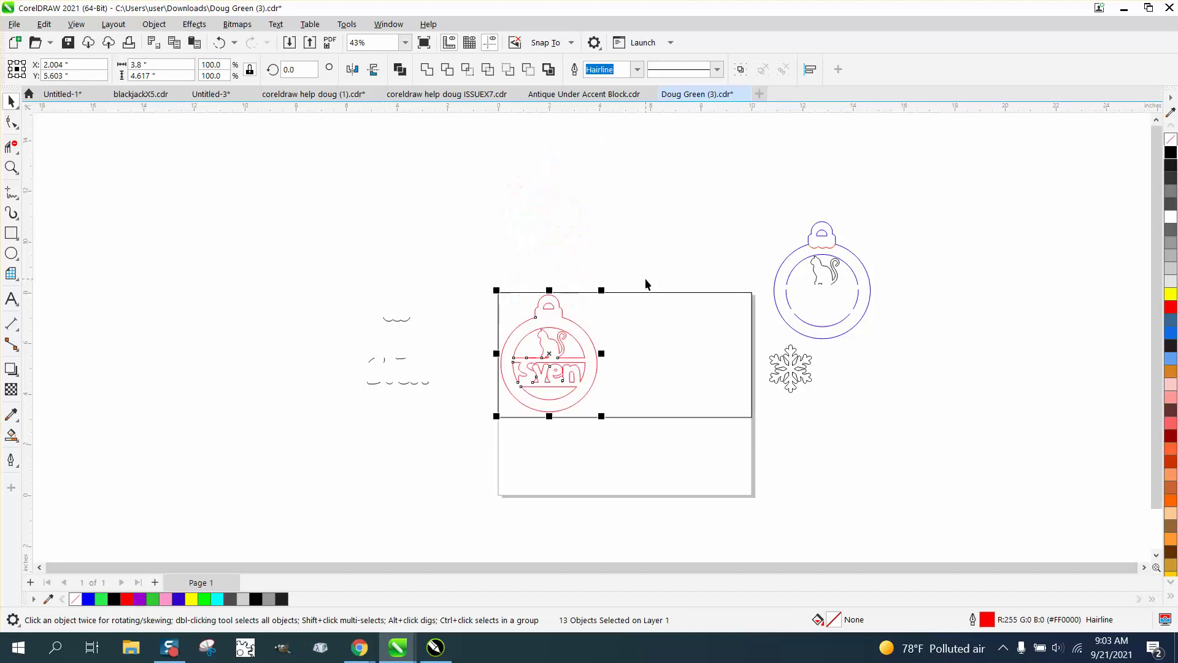
click(20, 164)
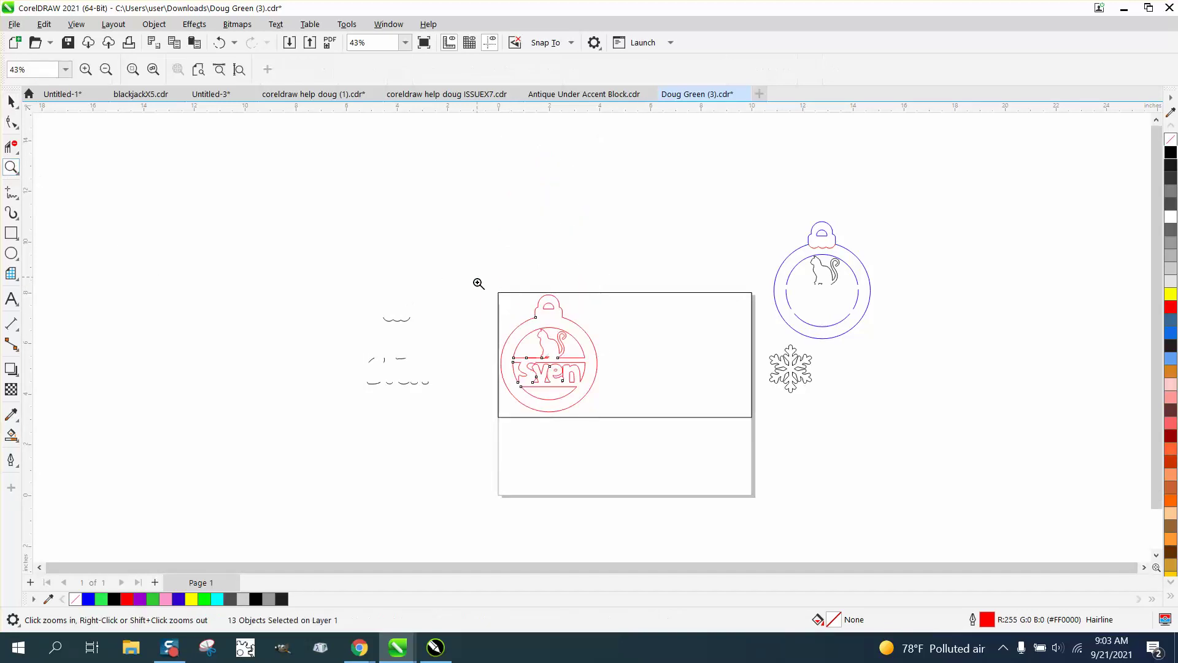
- Nudge the three black sketch lines right from beside the page onto the ornament's hanger and Sven lettering
drag(478, 284, 700, 452)
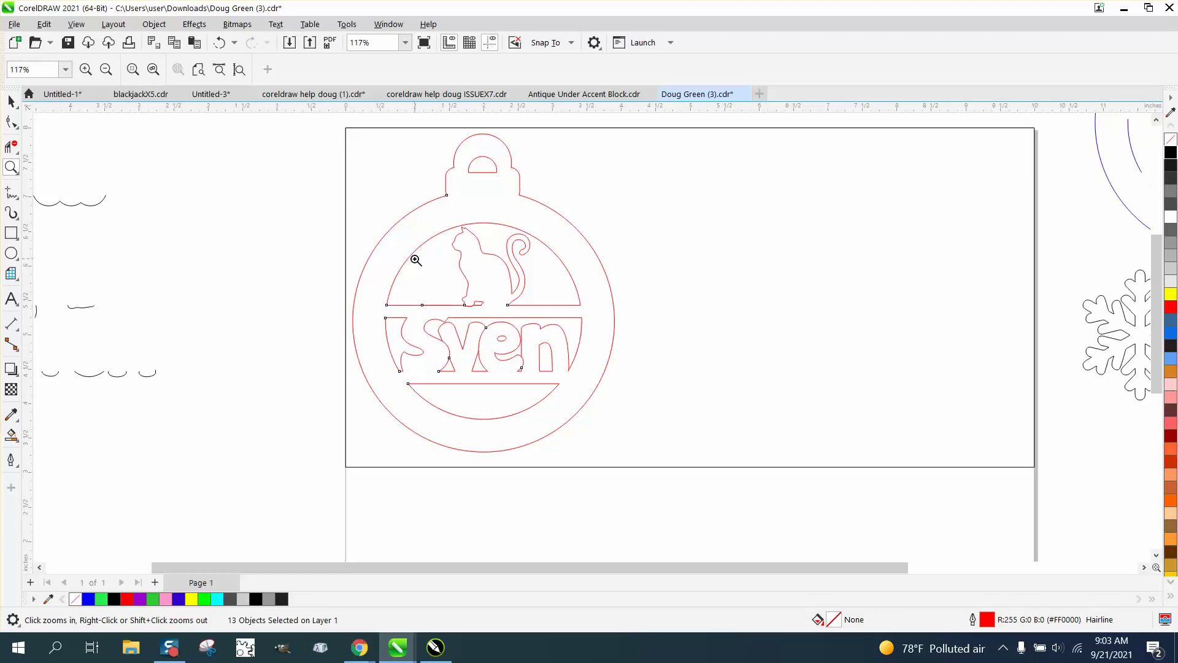
scroll(438, 340, down, 1)
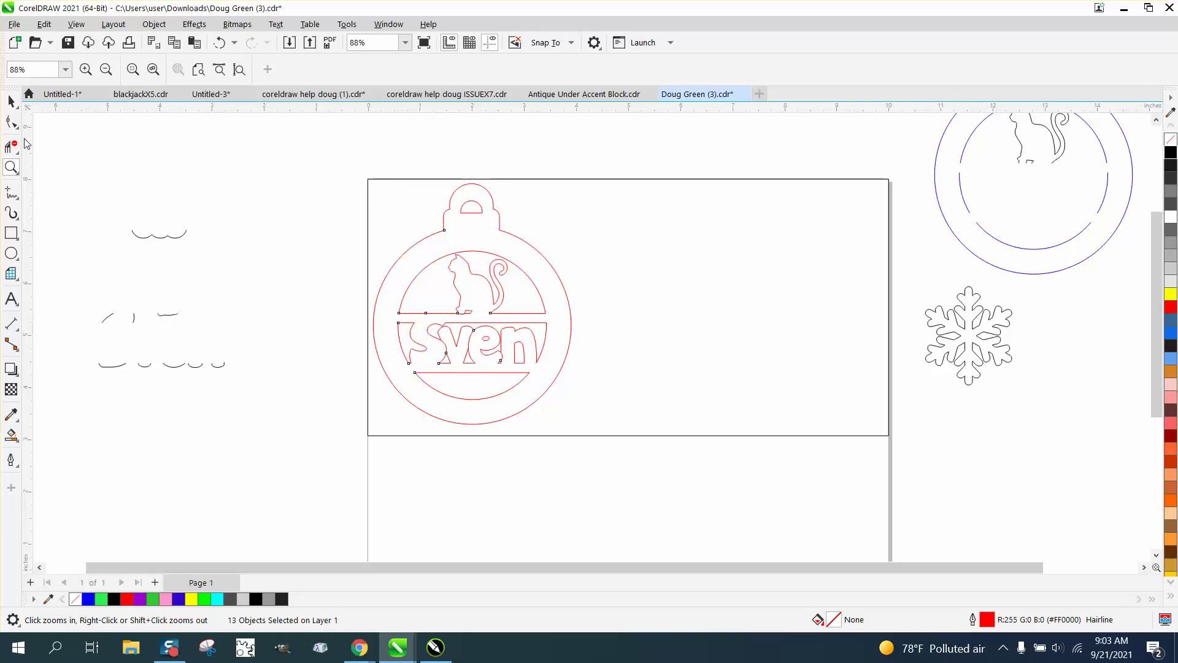
click(11, 101)
mouse_move(52, 175)
mouse_down()
mouse_move(293, 375)
mouse_move(292, 402)
mouse_up()
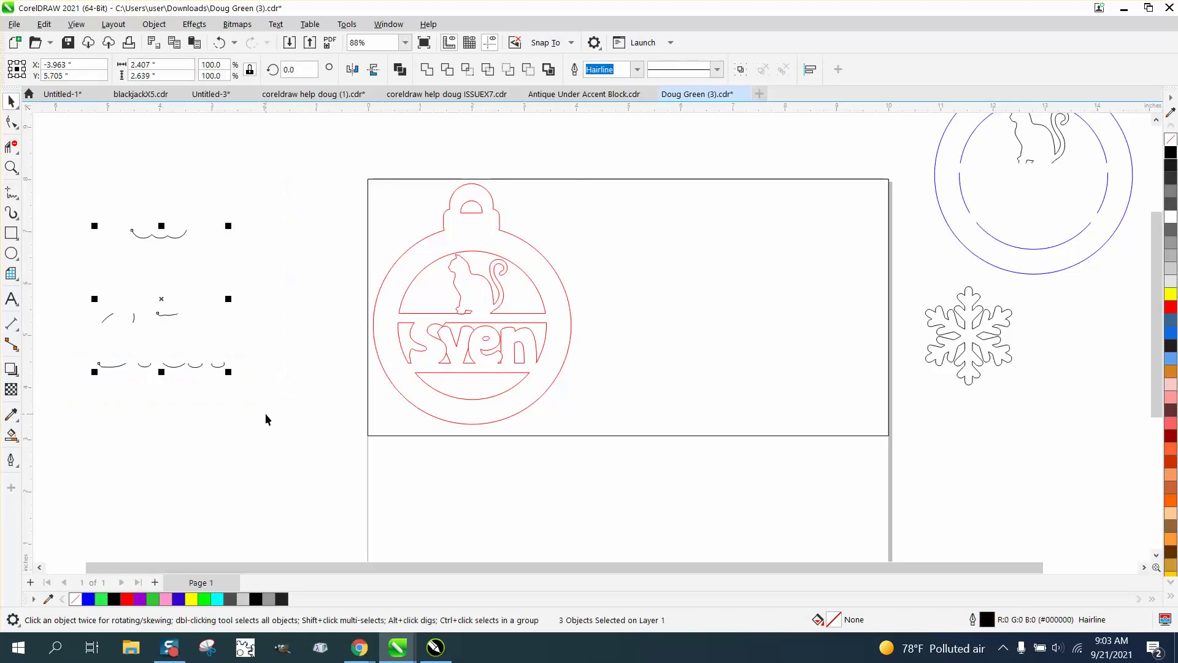
key(Right)
key(Right)
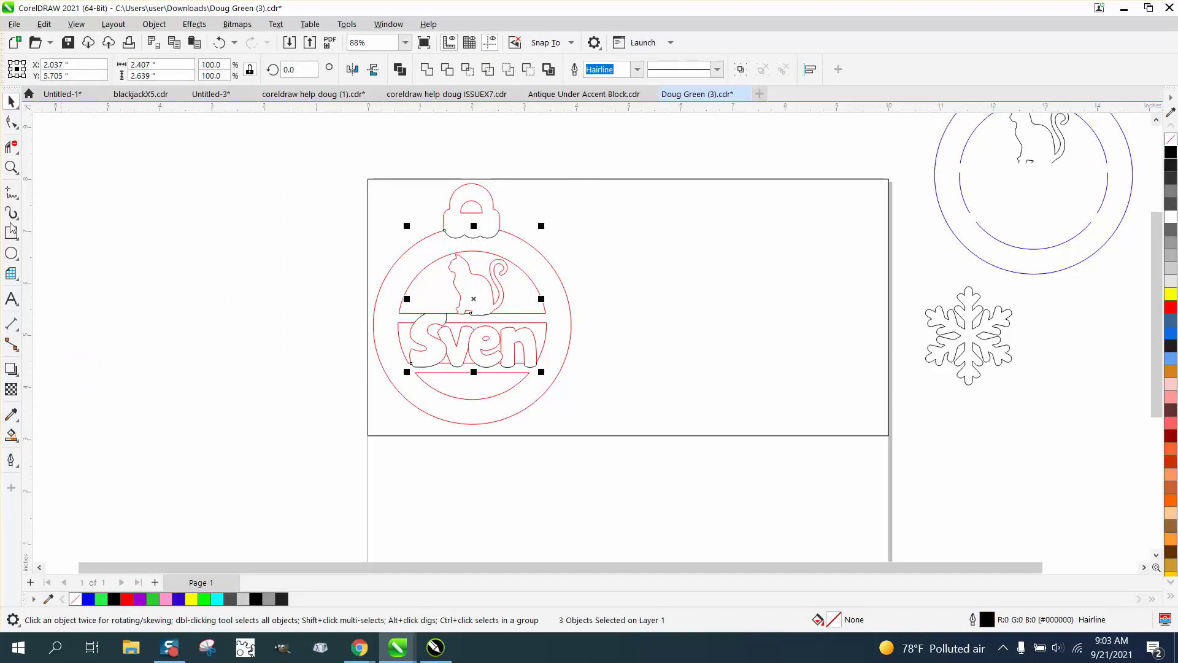
click(11, 167)
drag(367, 202, 680, 405)
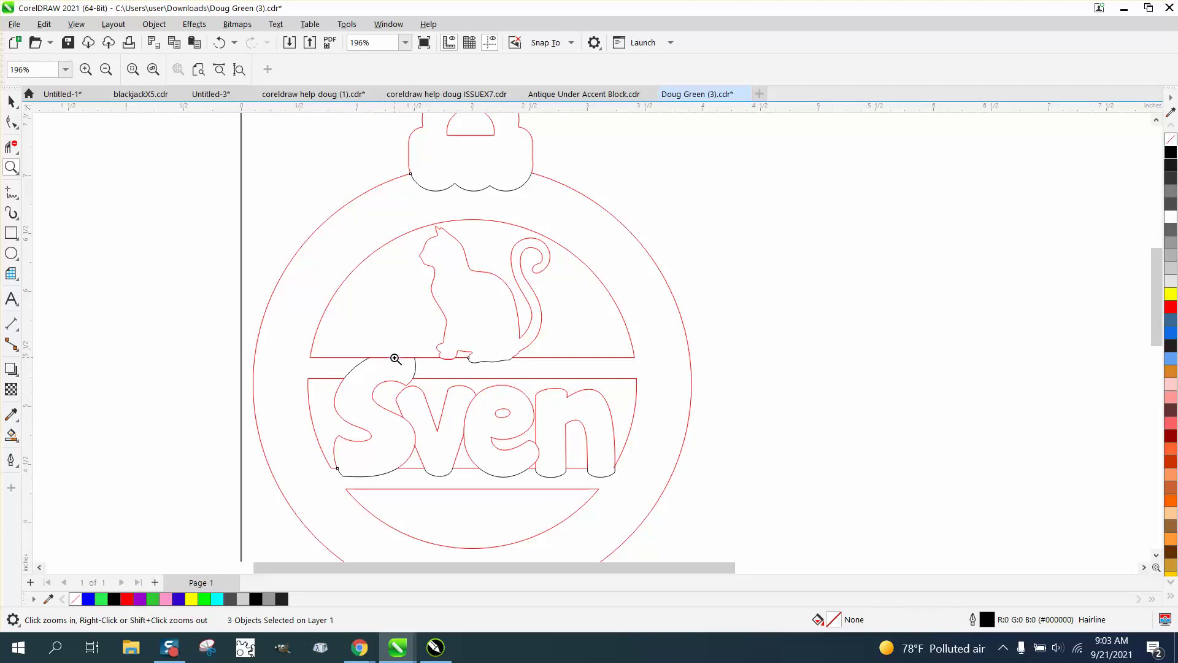
scroll(395, 358, down, 4)
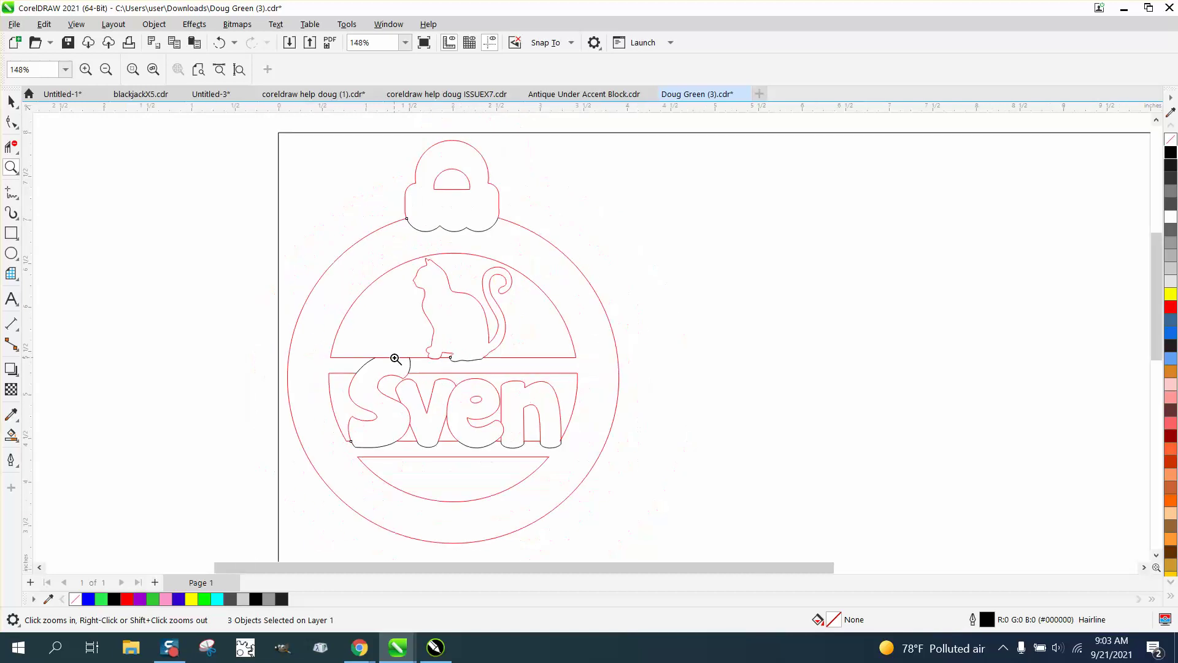
scroll(395, 358, down, 1)
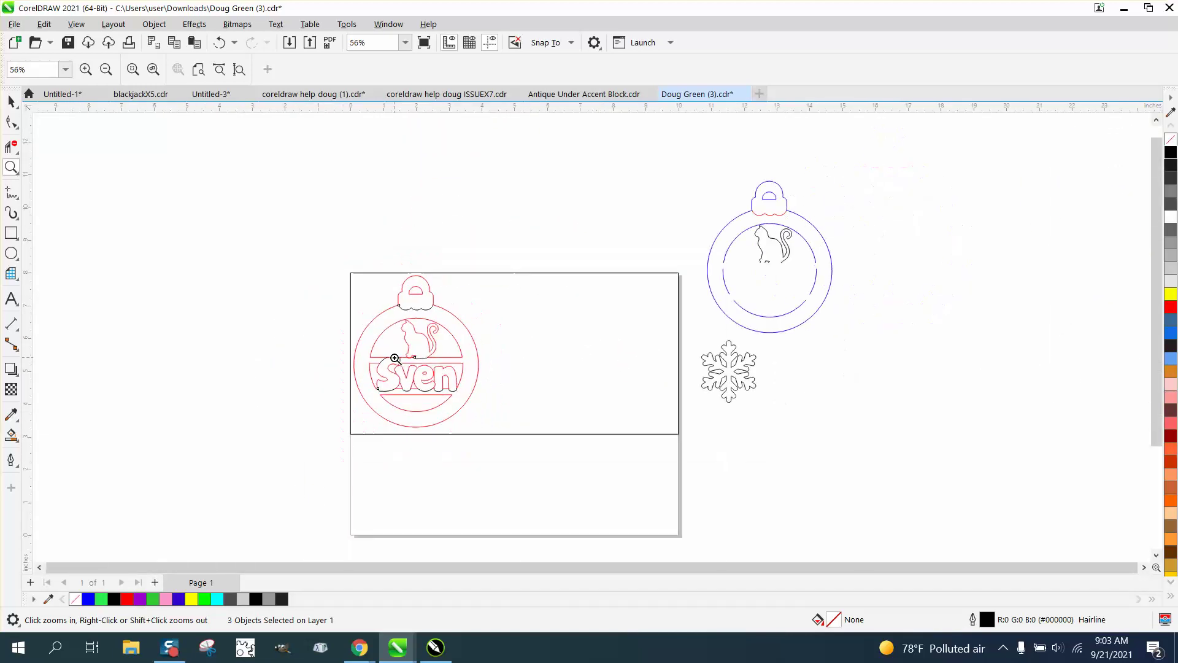
drag(279, 244, 588, 462)
click(12, 108)
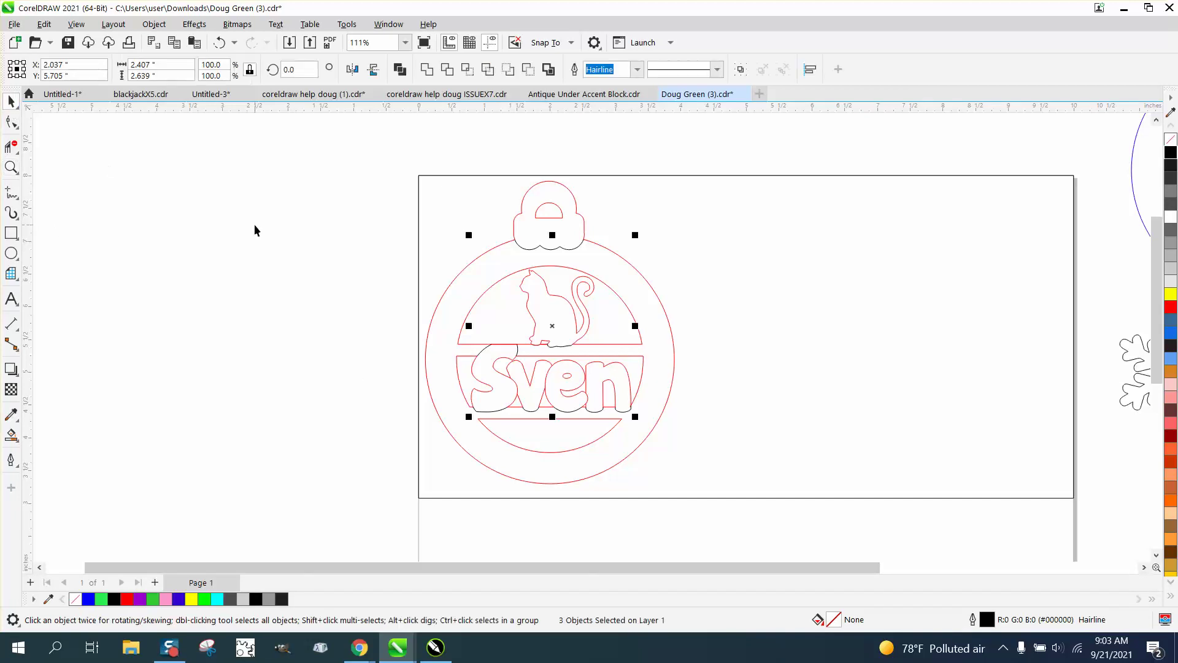
click(557, 387)
click(531, 382)
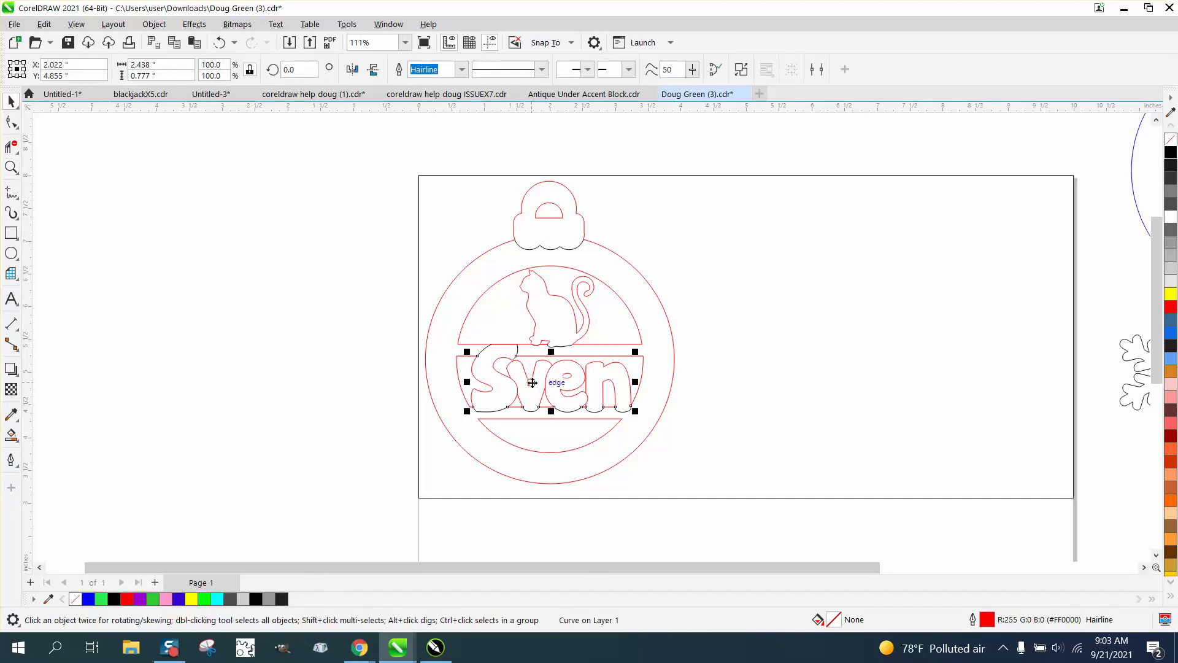
click(11, 167)
drag(407, 321, 675, 439)
click(11, 101)
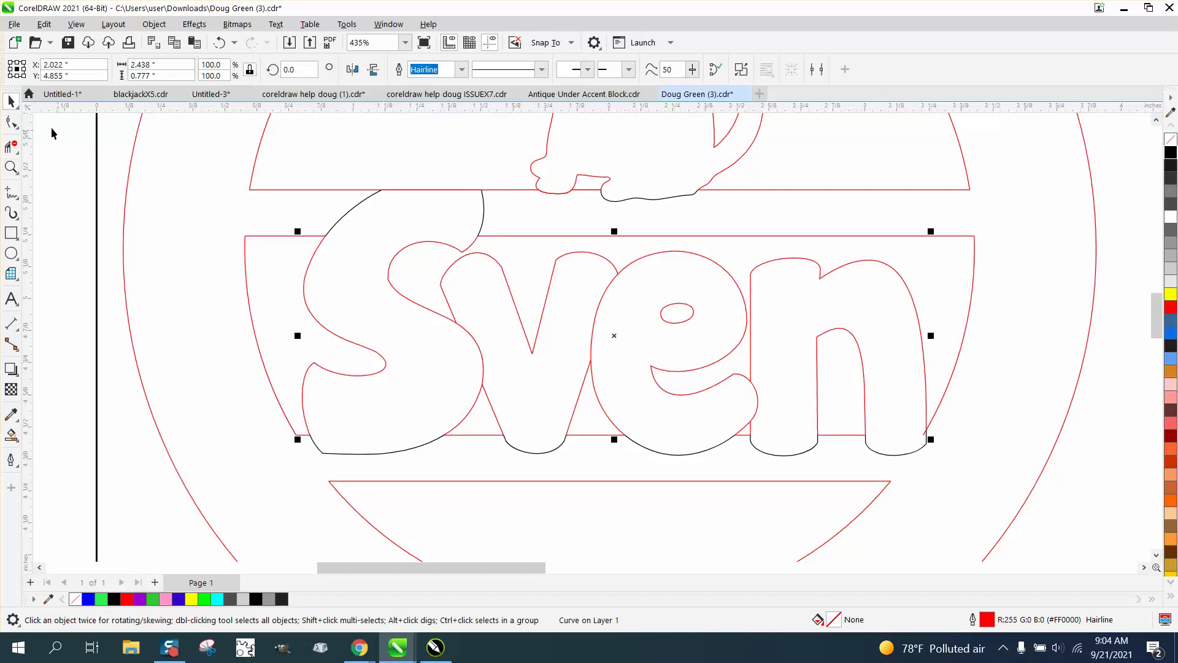
click(11, 122)
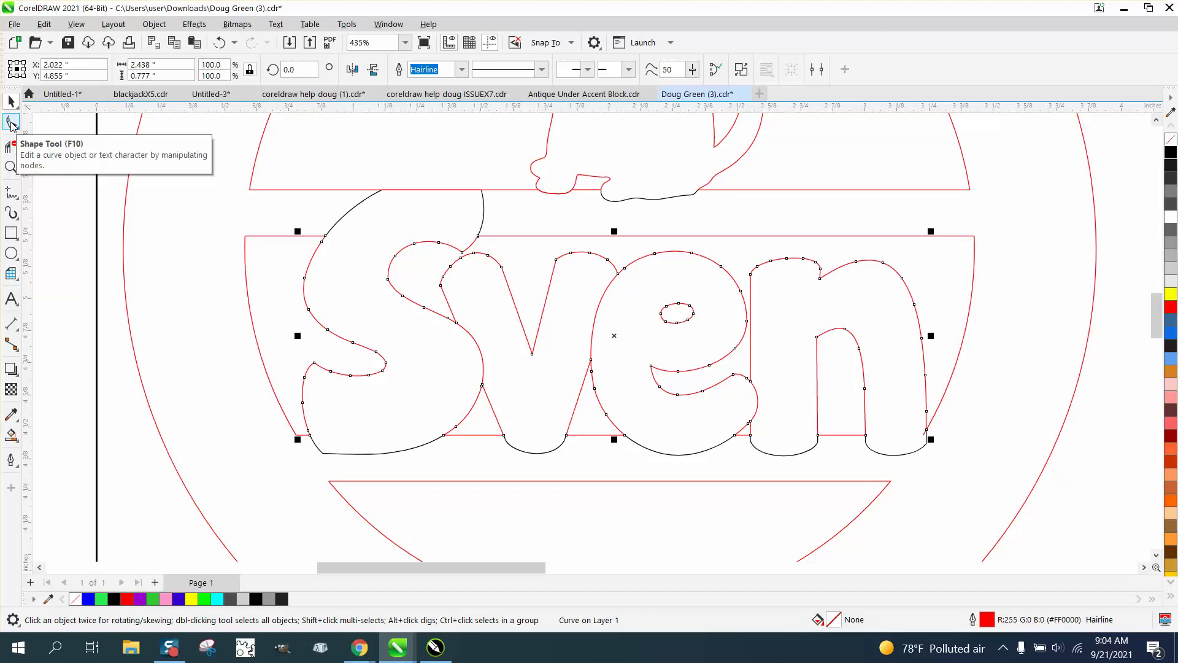
double_click(11, 124)
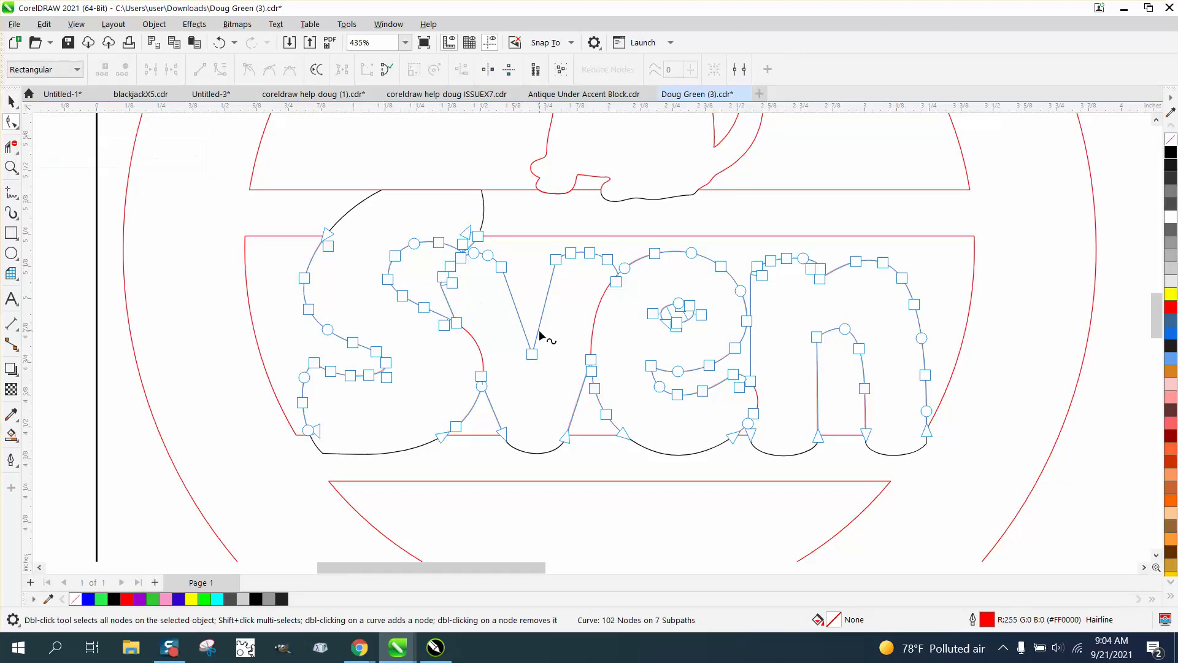
click(11, 101)
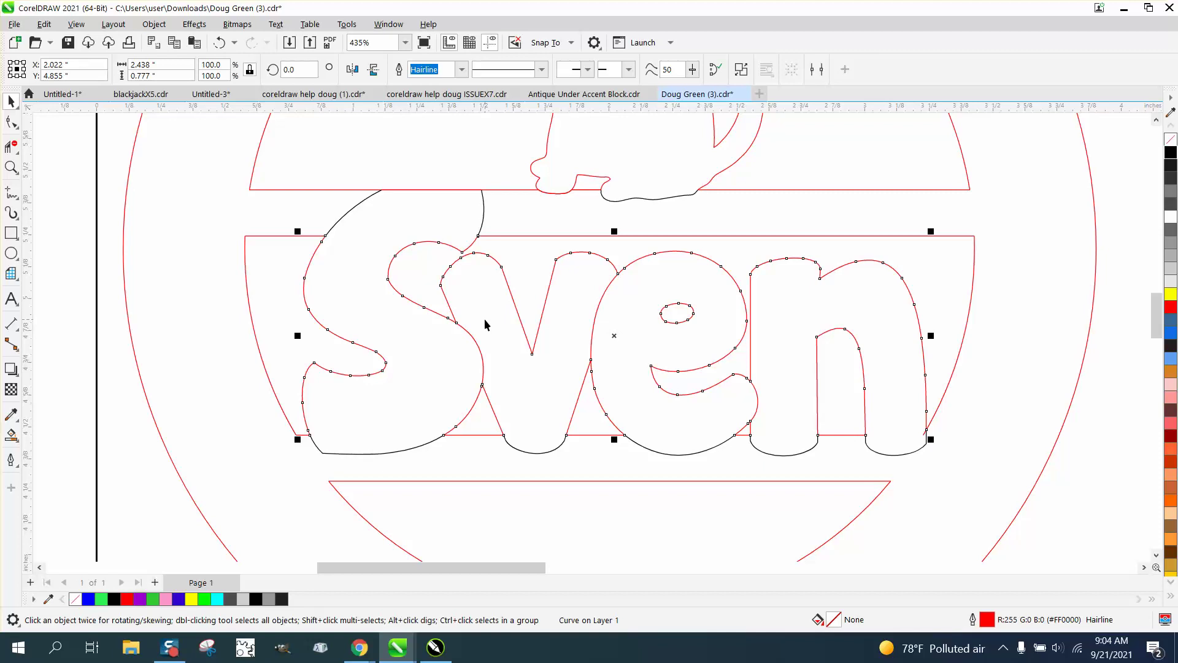
scroll(485, 324, down, 5)
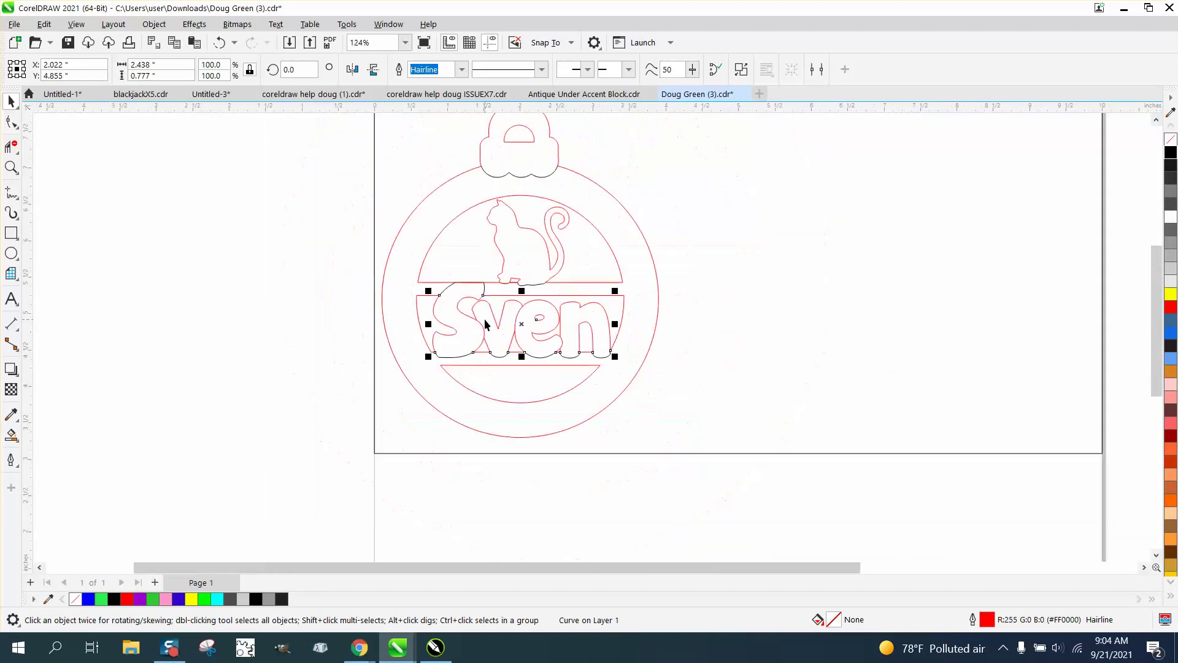
scroll(484, 325, down, 1)
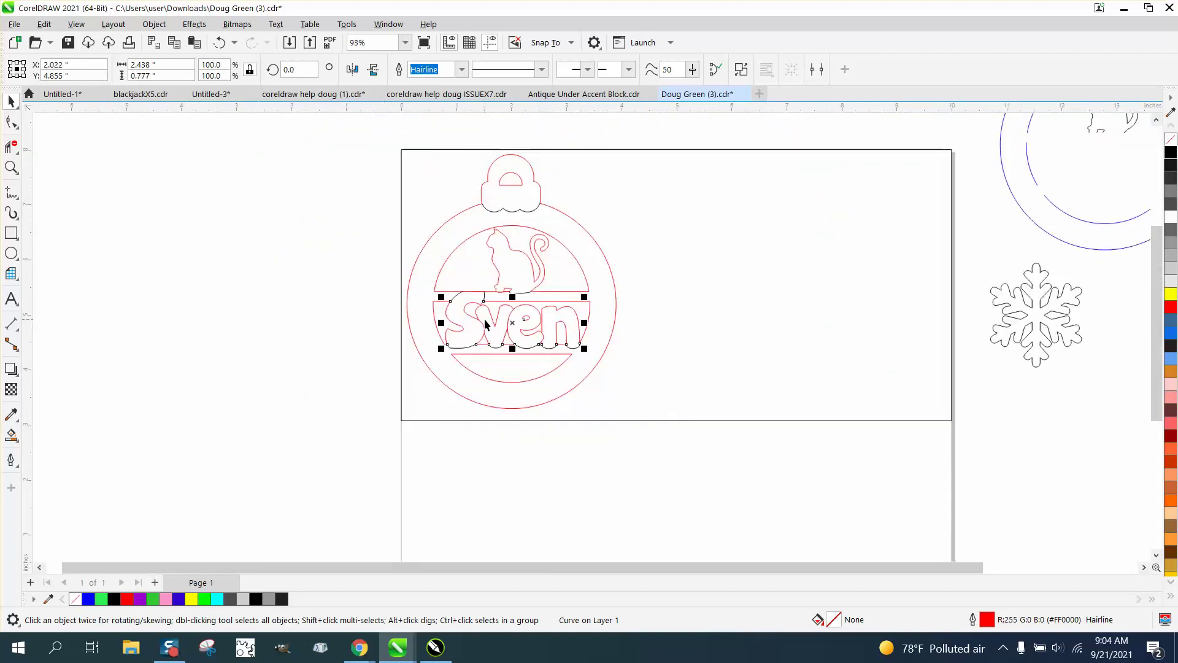
- Type 'reerear' left of the page and enlarge it to about 65.5 pt
click(11, 299)
click(202, 343)
text(reerear)
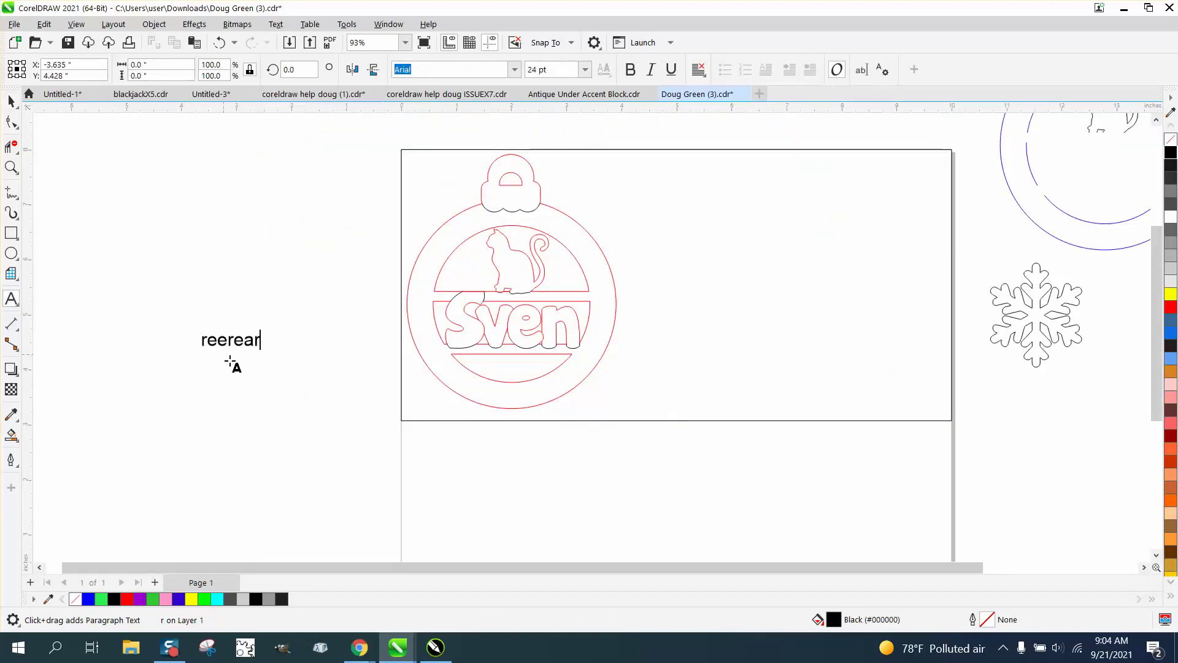
drag(270, 352, 366, 438)
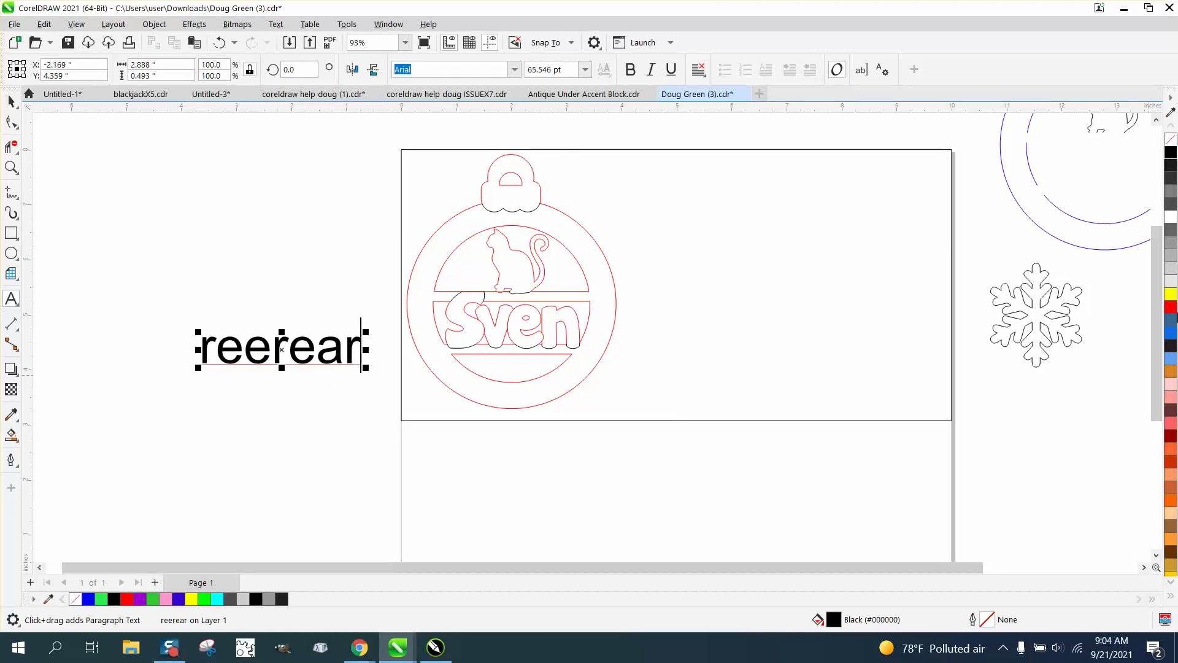
- Remove the fill from reerear and give it a black outline, then zoom in to inspect the letters
click(1171, 151)
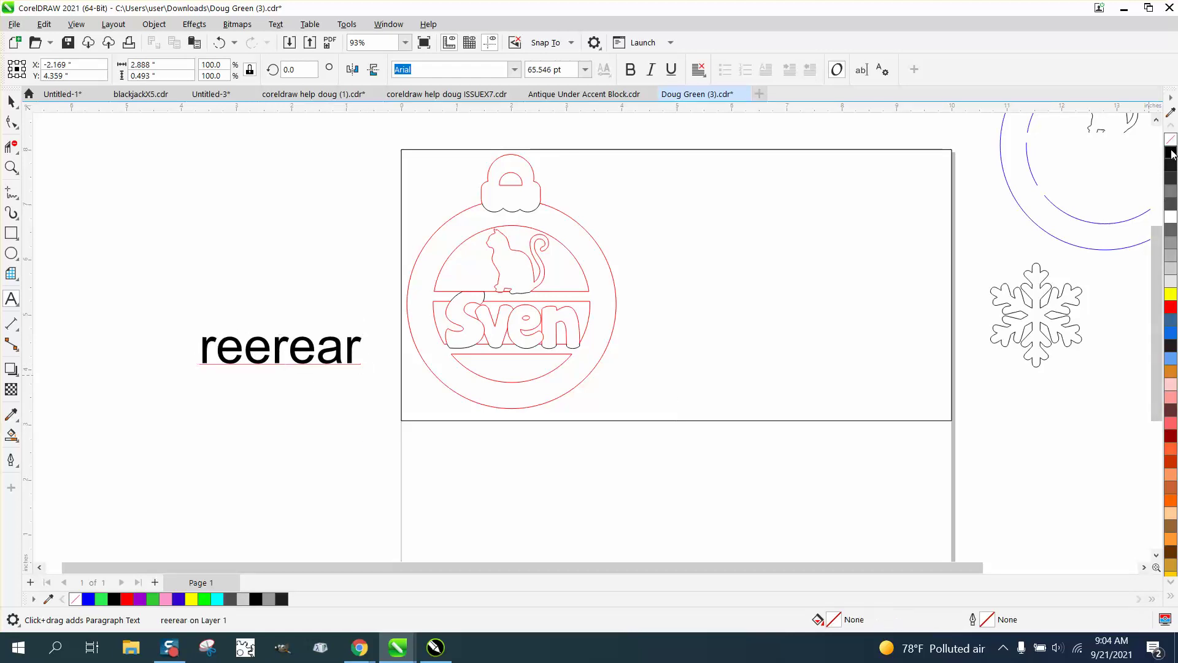
click(11, 101)
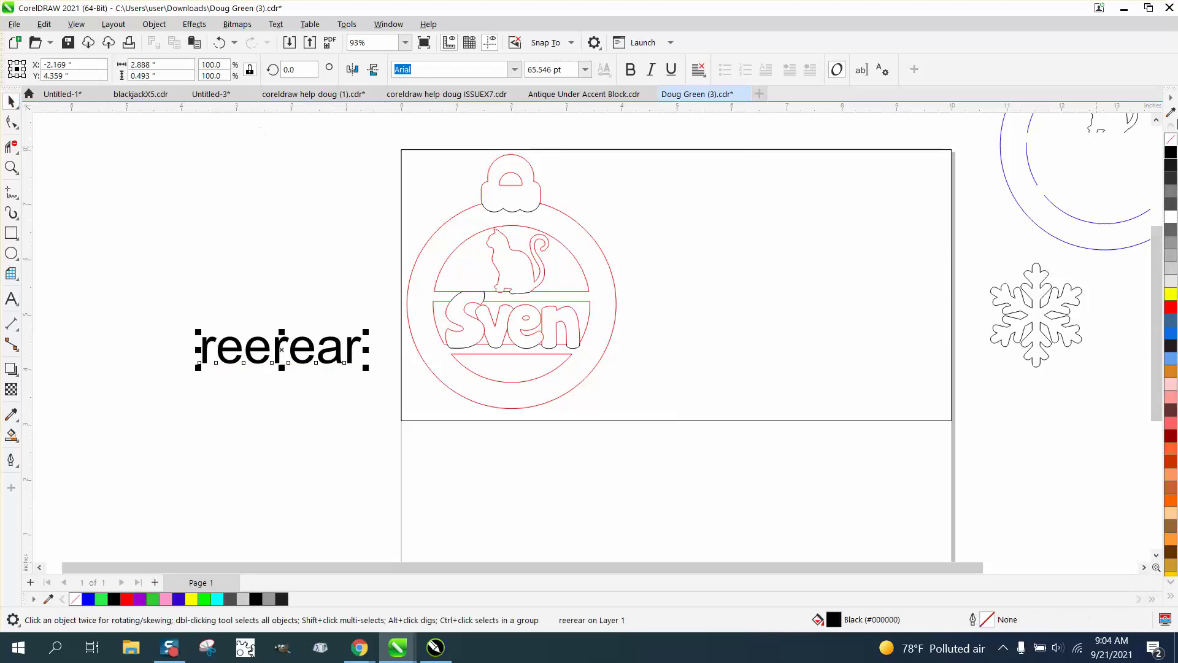
click(1171, 140)
right_click(1171, 152)
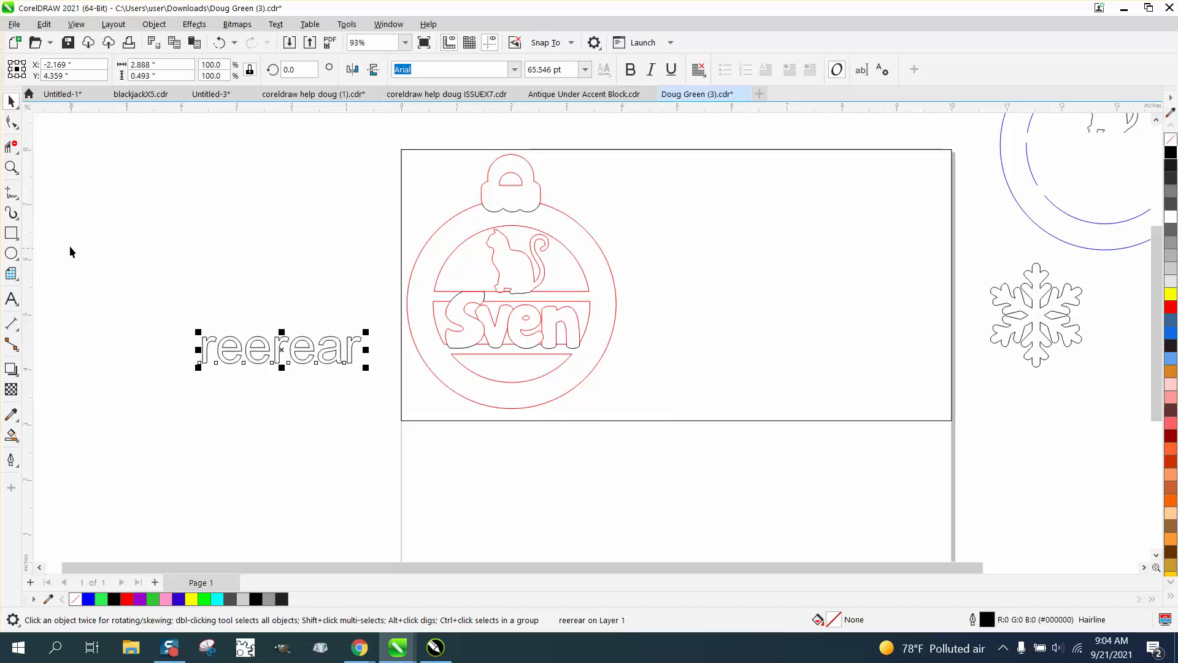
click(11, 167)
drag(206, 337, 286, 373)
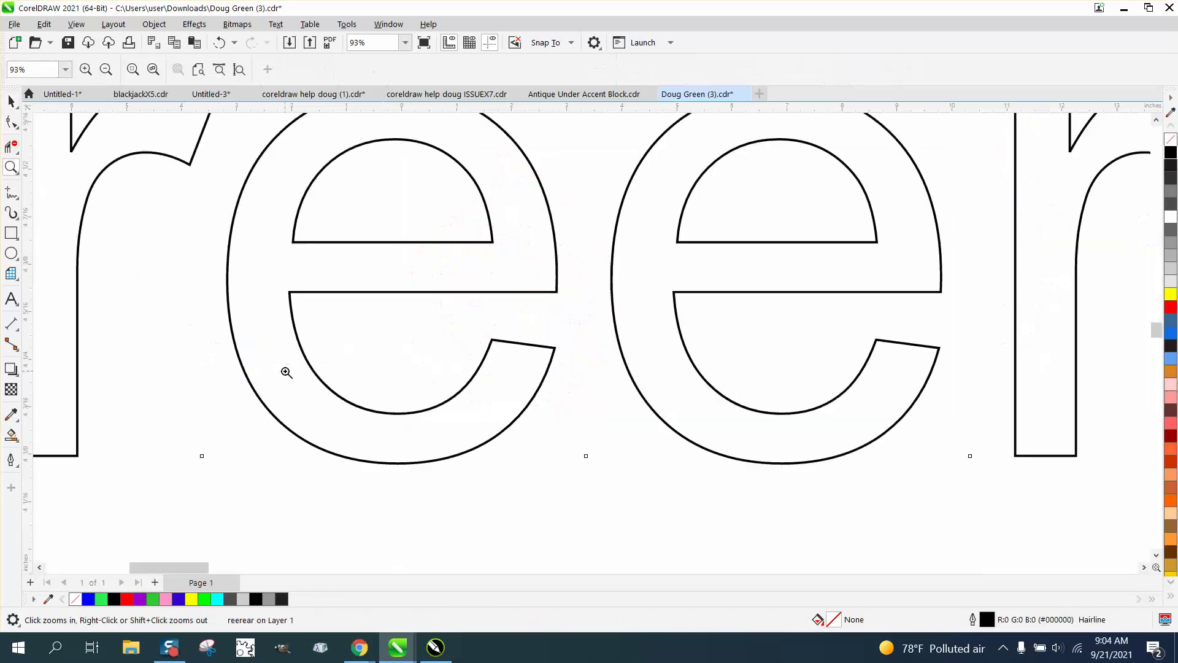
click(18, 111)
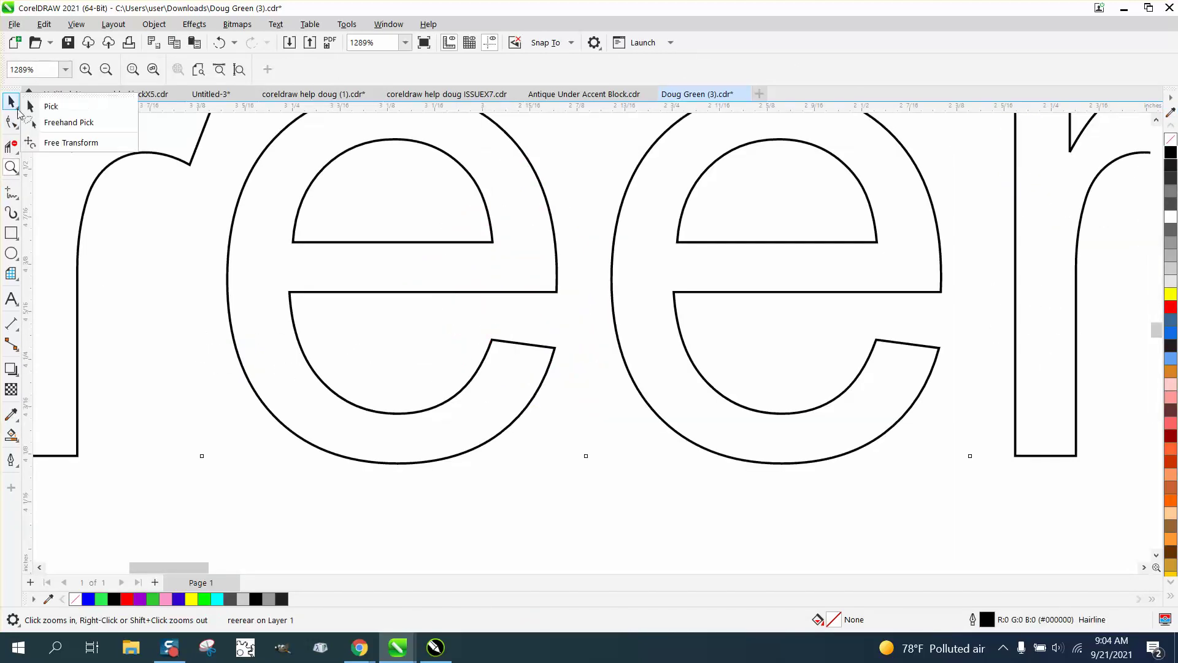
click(343, 244)
right_click(344, 245)
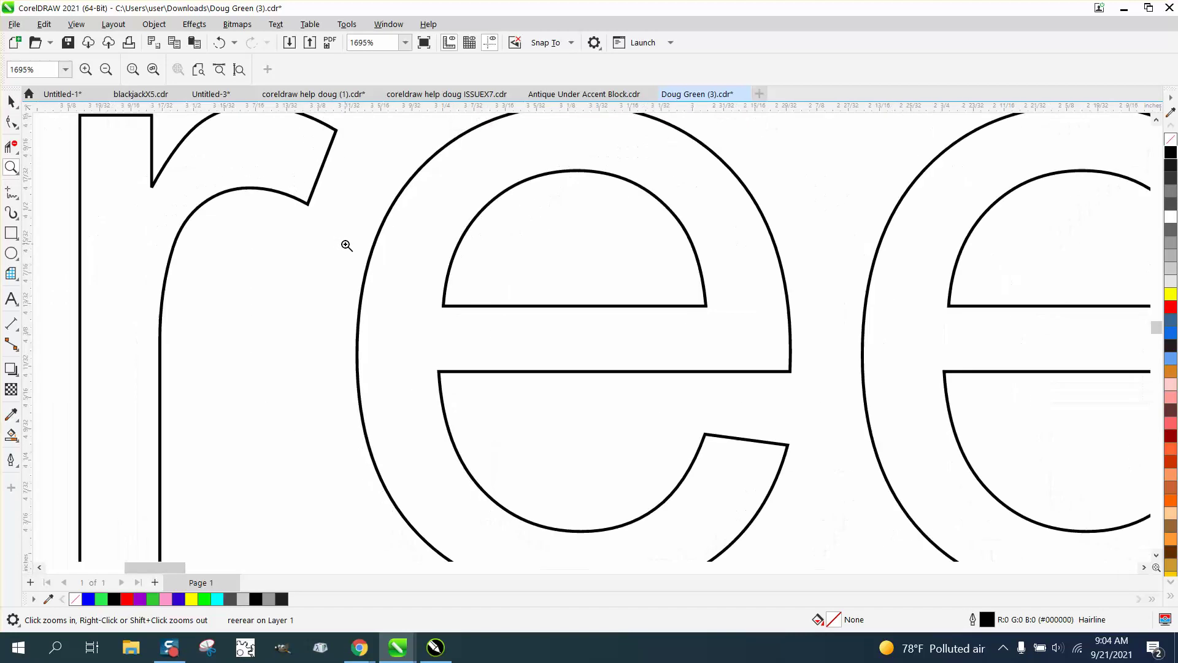
right_click(345, 245)
right_click(347, 245)
click(11, 102)
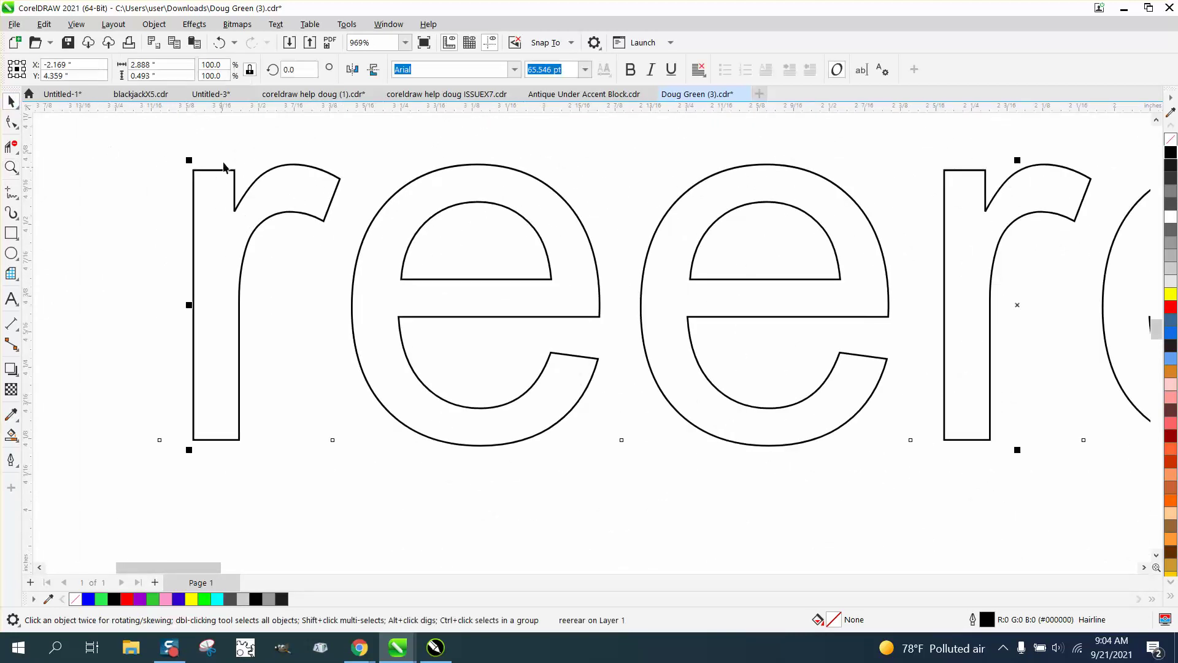
- Convert the 'reerear' text with Object > Convert to Curves, then check its 136 nodes
click(162, 26)
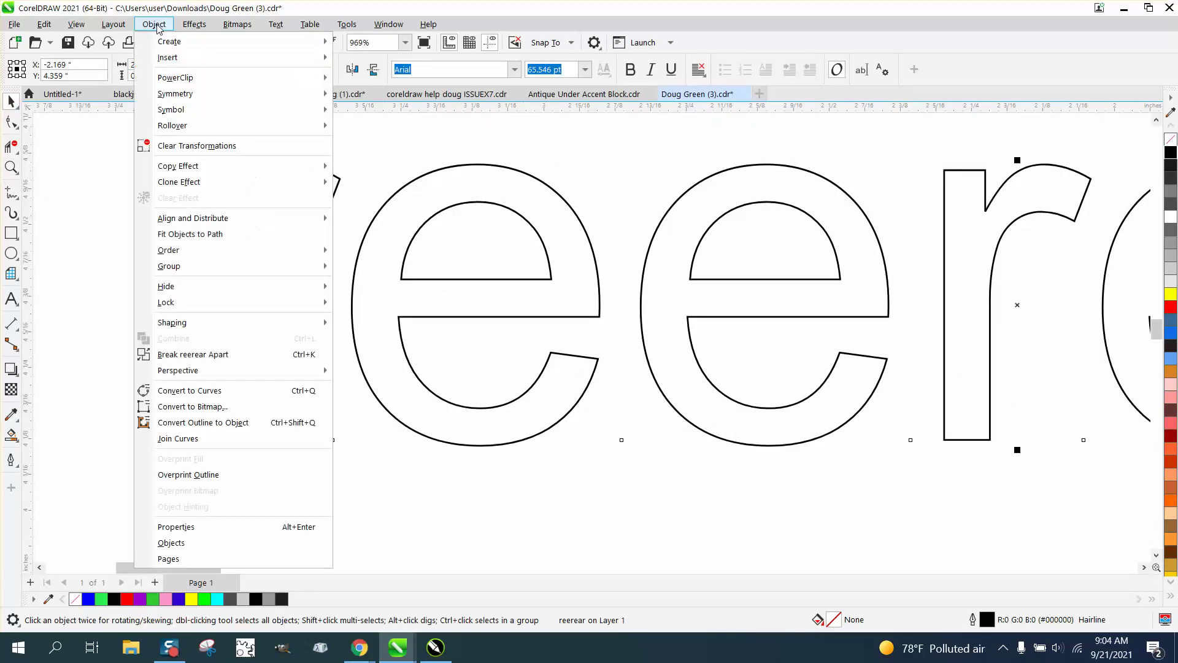
click(204, 391)
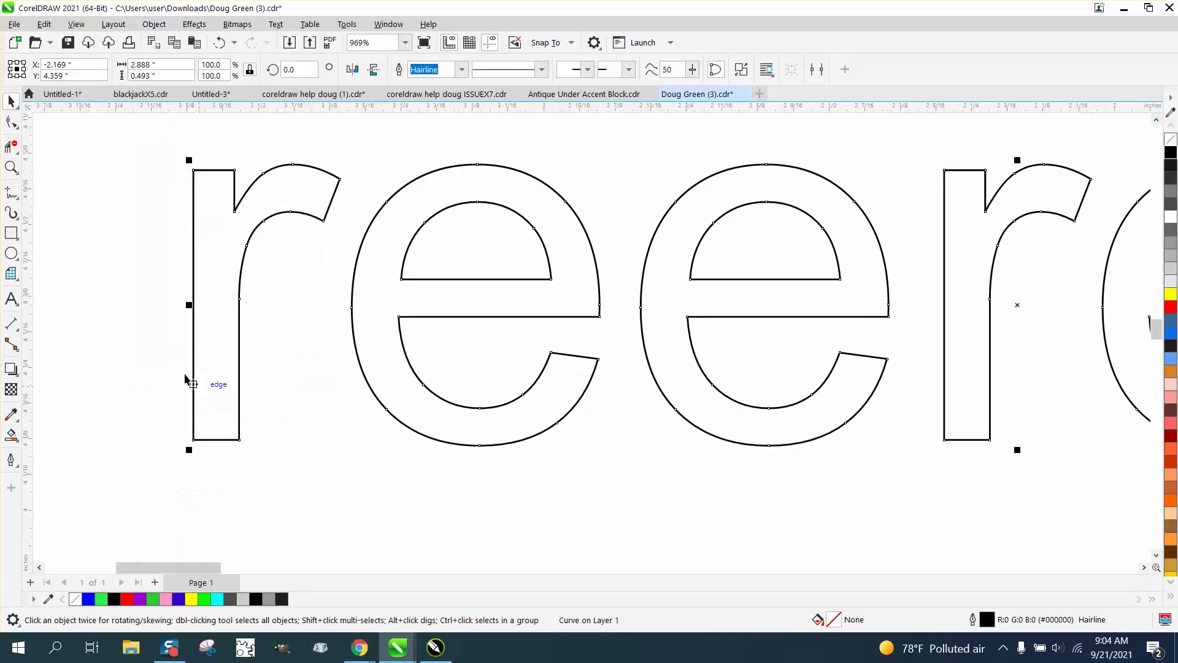
click(11, 122)
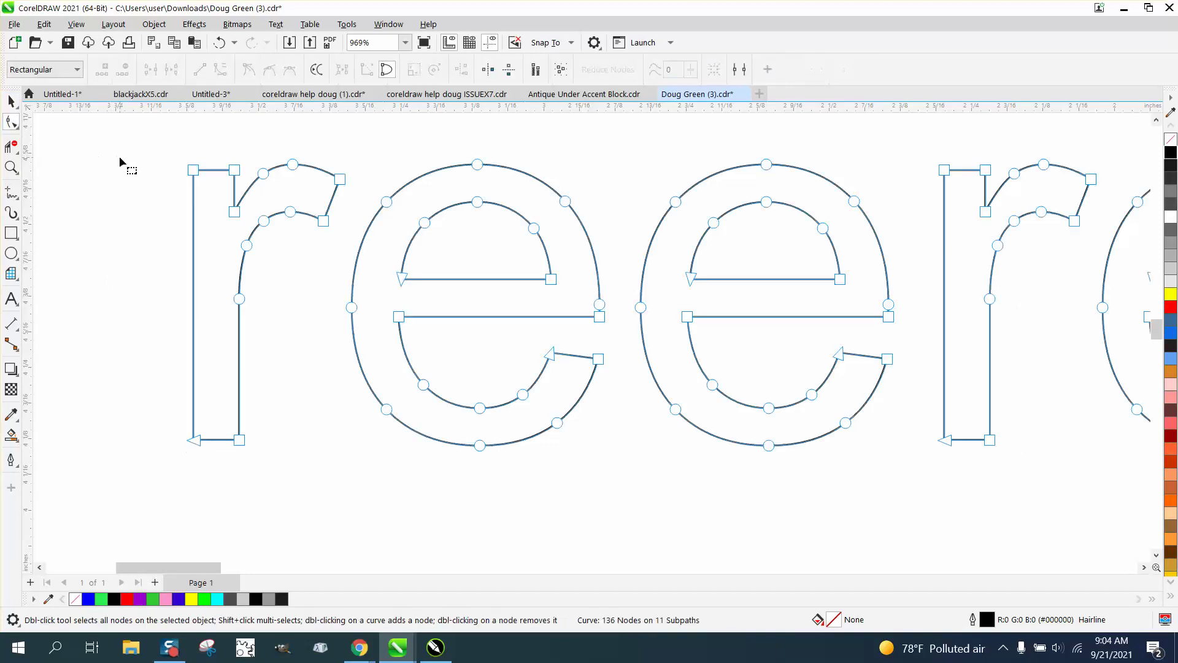
click(12, 101)
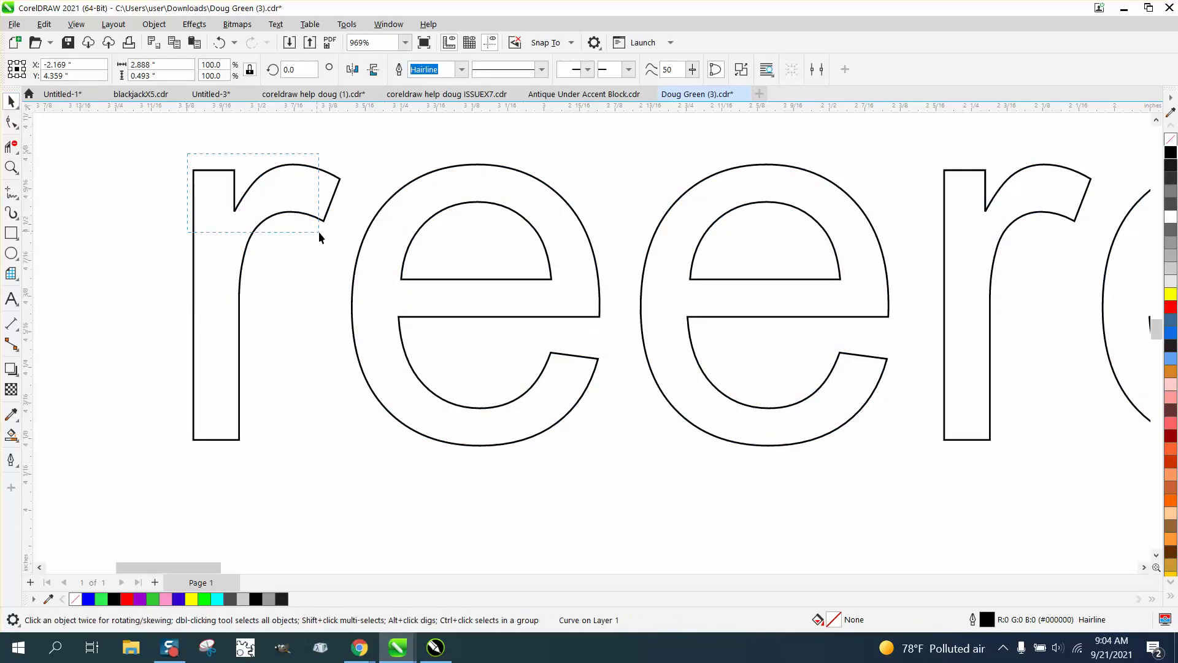
click(319, 236)
click(252, 189)
scroll(294, 274, down, 5)
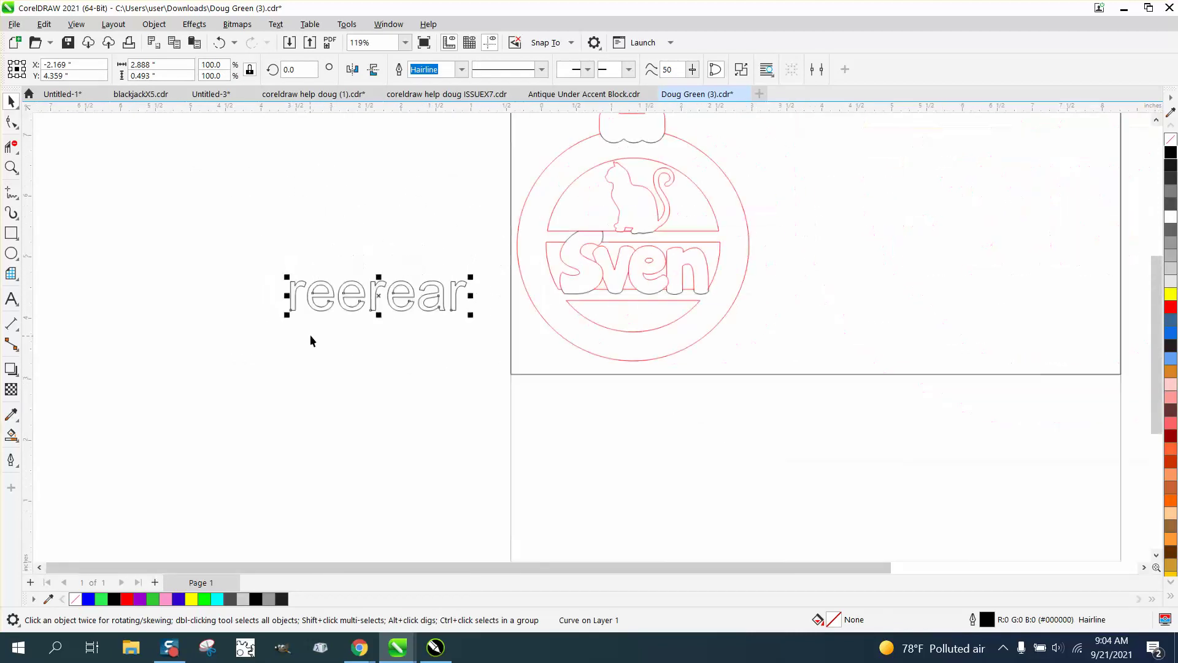